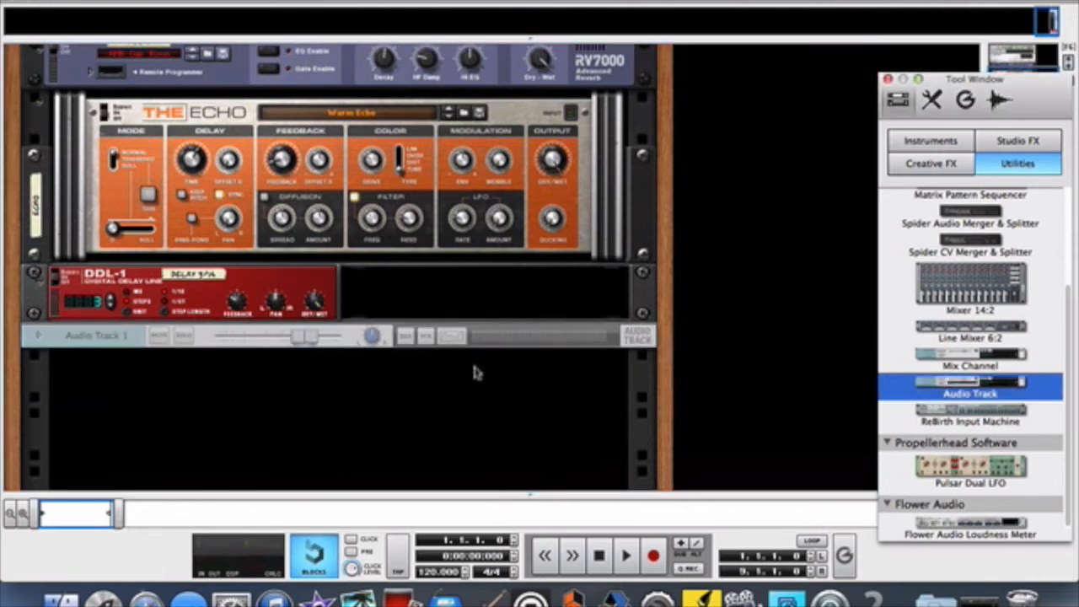
Reveal the sequencer beneath the rack and open the audio file import browser.
left_click_drag(478, 495, 387, 316)
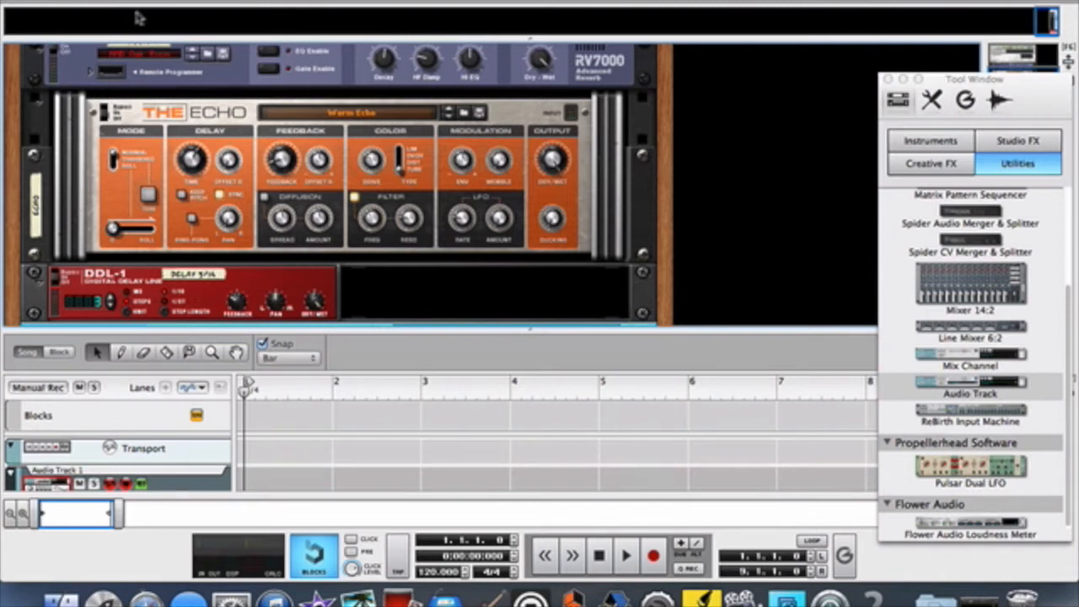
left_click(113, 1)
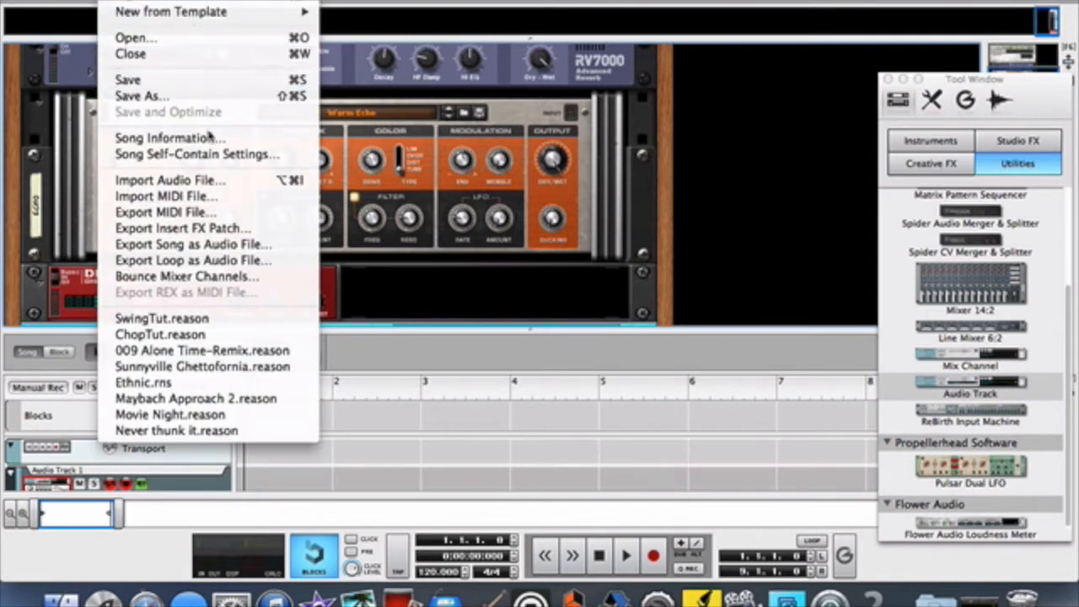
left_click(208, 183)
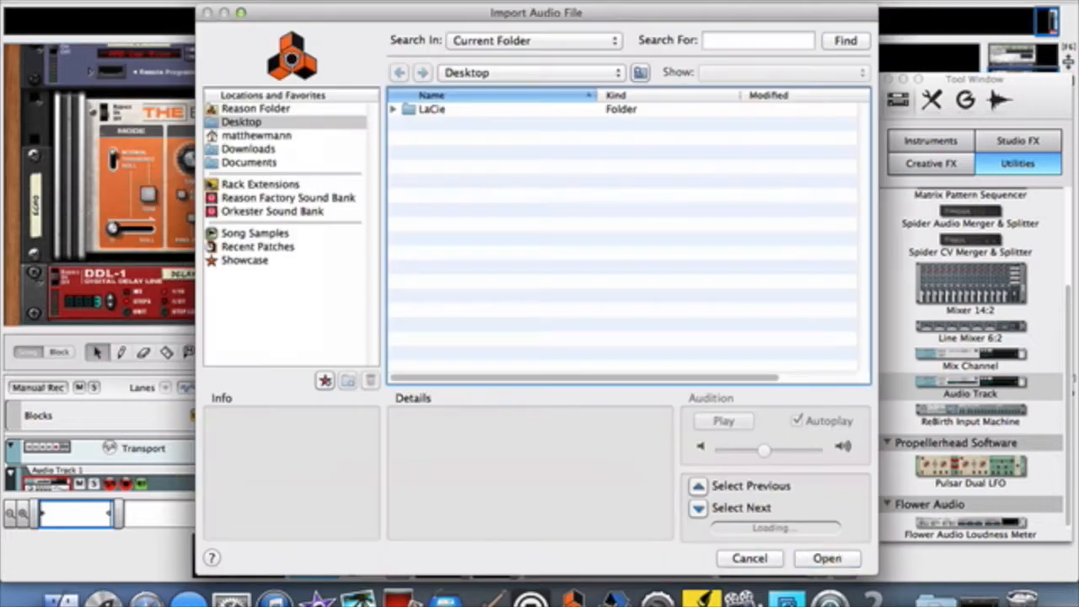
Browse the LaCie folder to My Samples and expand its Drum Breaks folder.
left_click(392, 111)
scroll(504, 169, "down", 5)
scroll(504, 168, "down", 6)
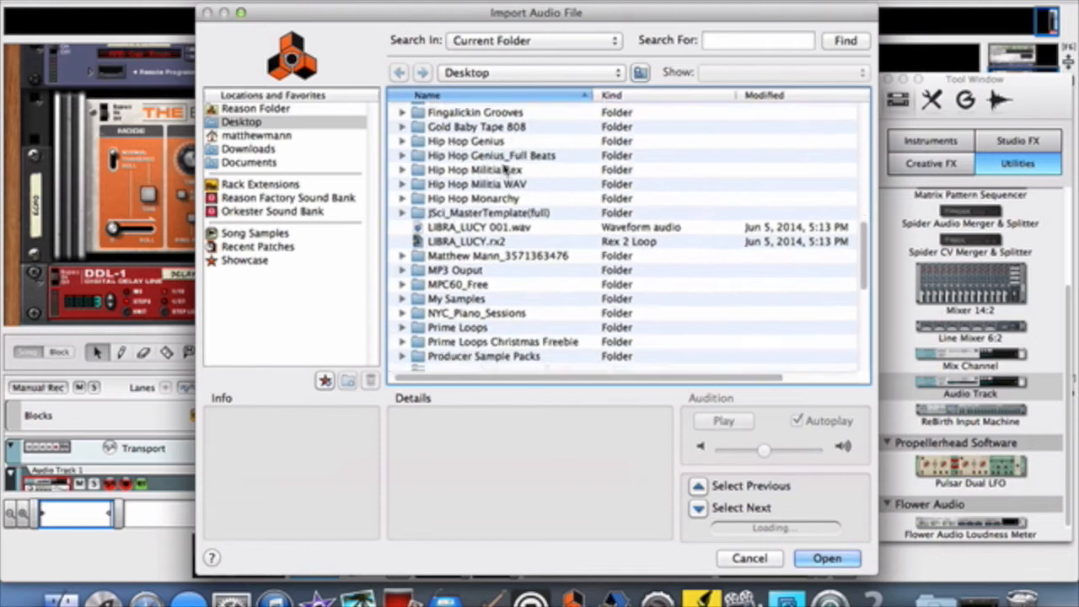
scroll(504, 169, "down", 2)
left_click(407, 274)
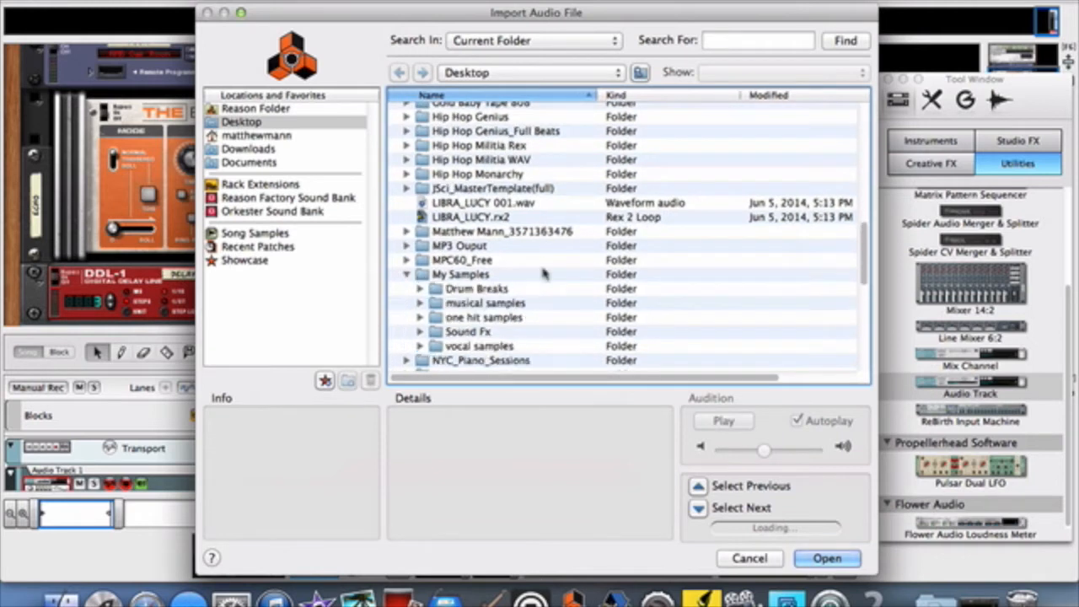
scroll(544, 271, "down", 1)
left_click(419, 284)
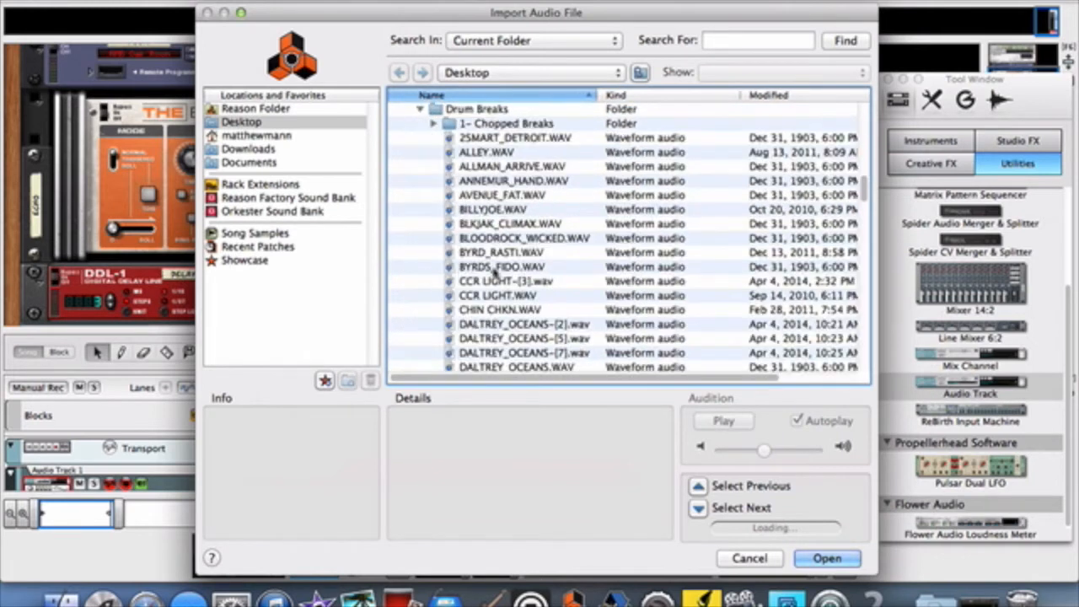
Import HONEYDRIPPERS.WAV from the Drum Breaks folder onto Audio Track 1.
scroll(496, 269, "down", 8)
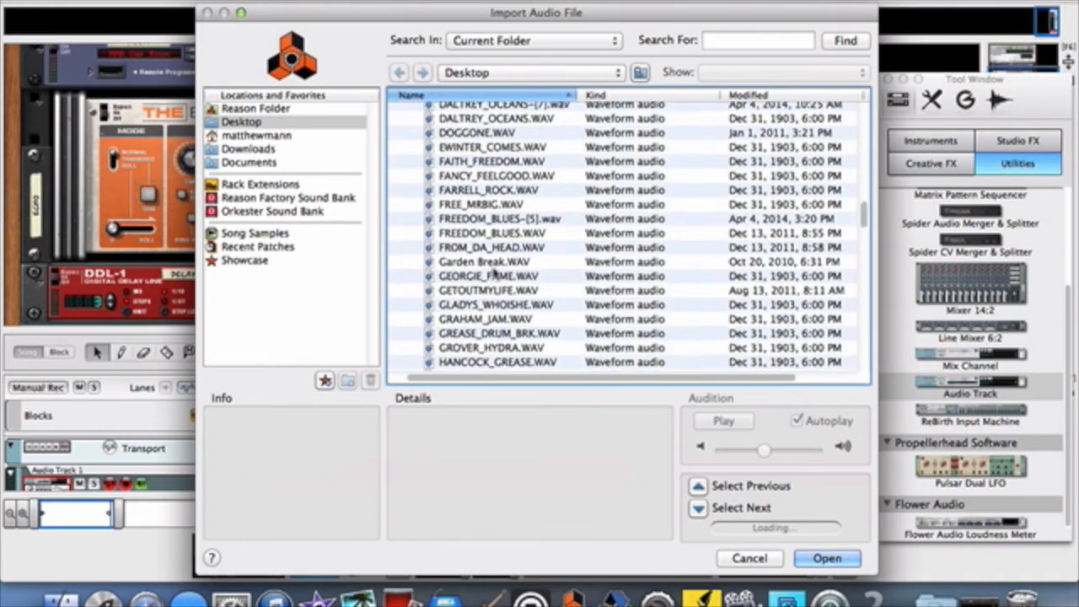
scroll(496, 271, "down", 5)
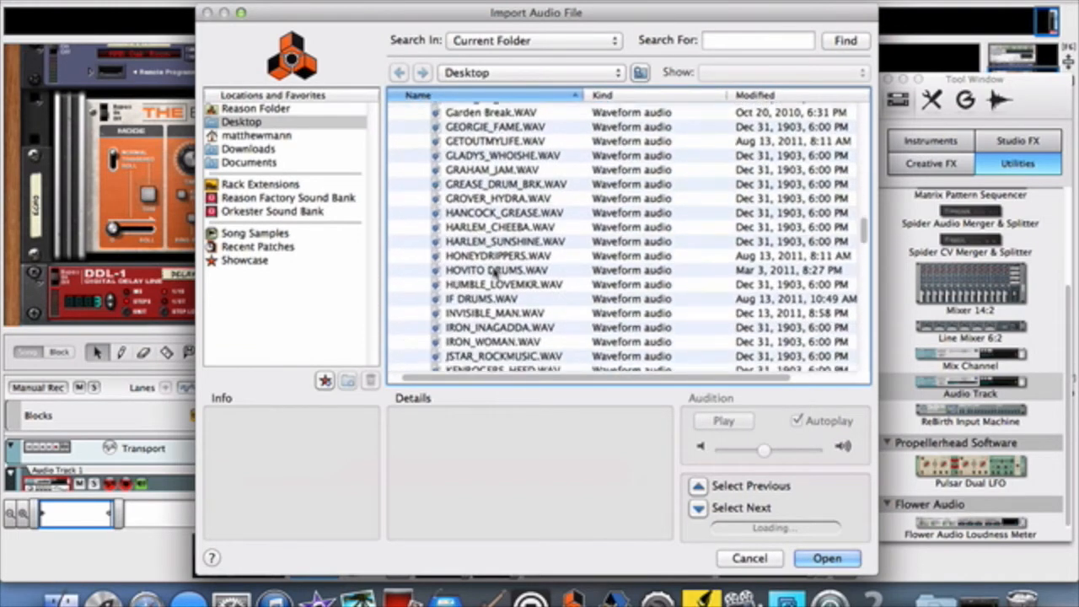
left_click(501, 246)
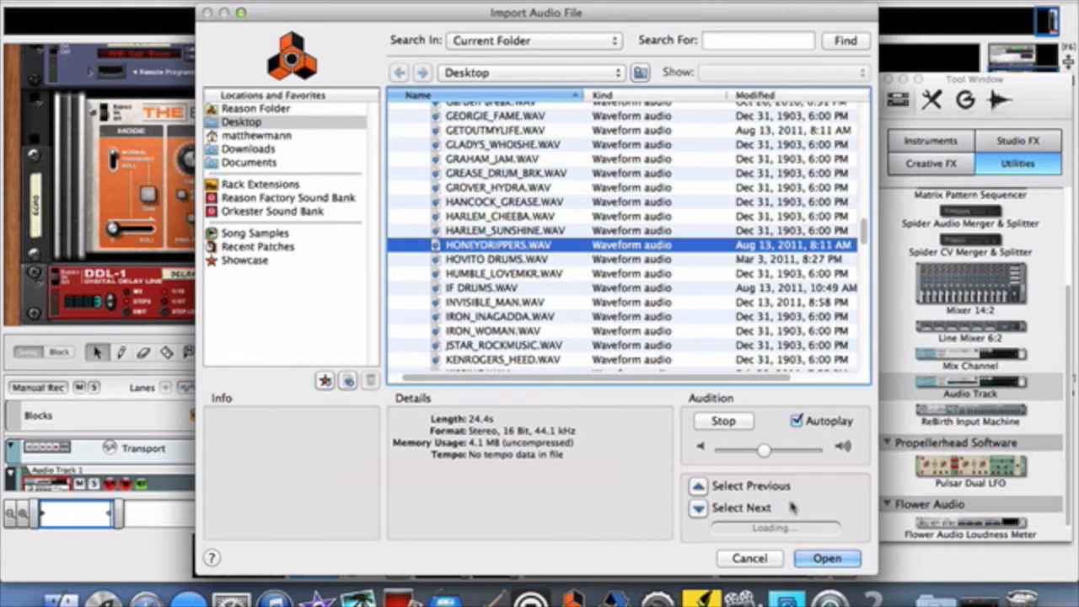
left_click(819, 557)
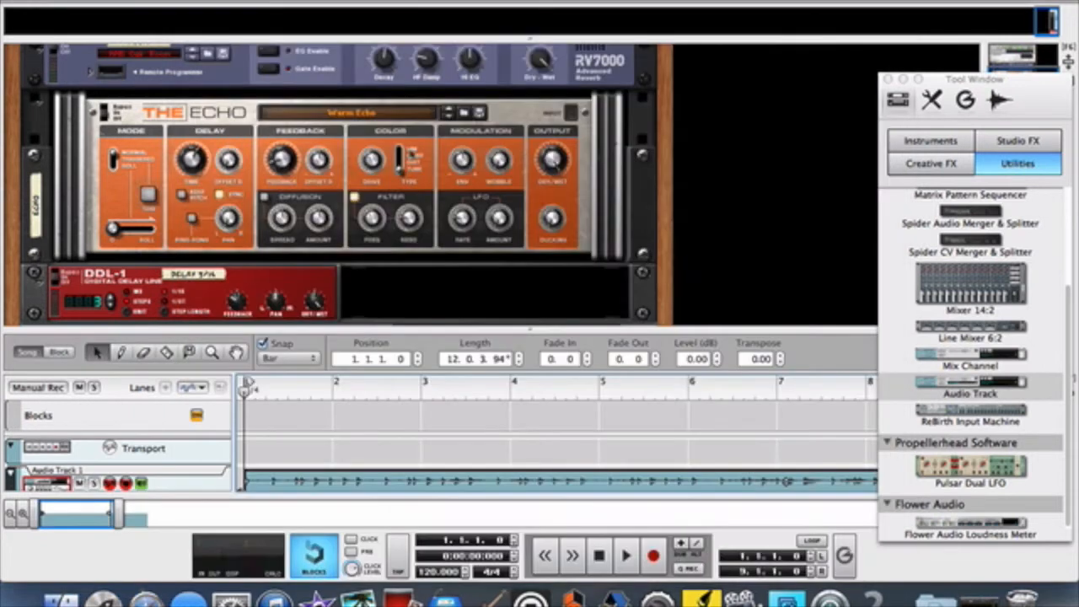
Enlarge the sequencer area, play the imported drum break, and return the playhead to the song start.
left_click_drag(520, 327, 520, 175)
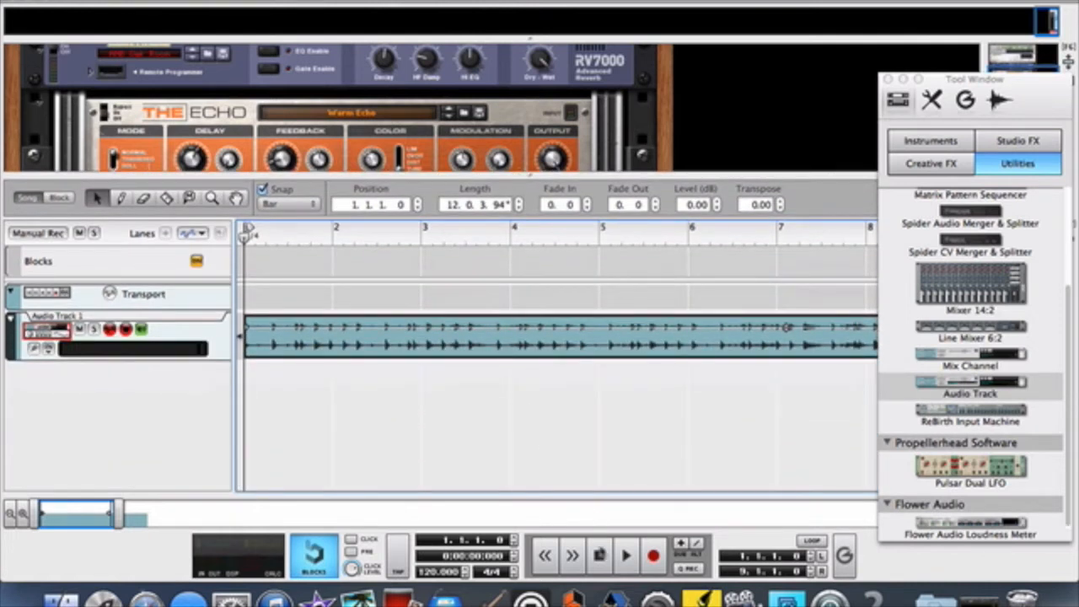
left_click(625, 554)
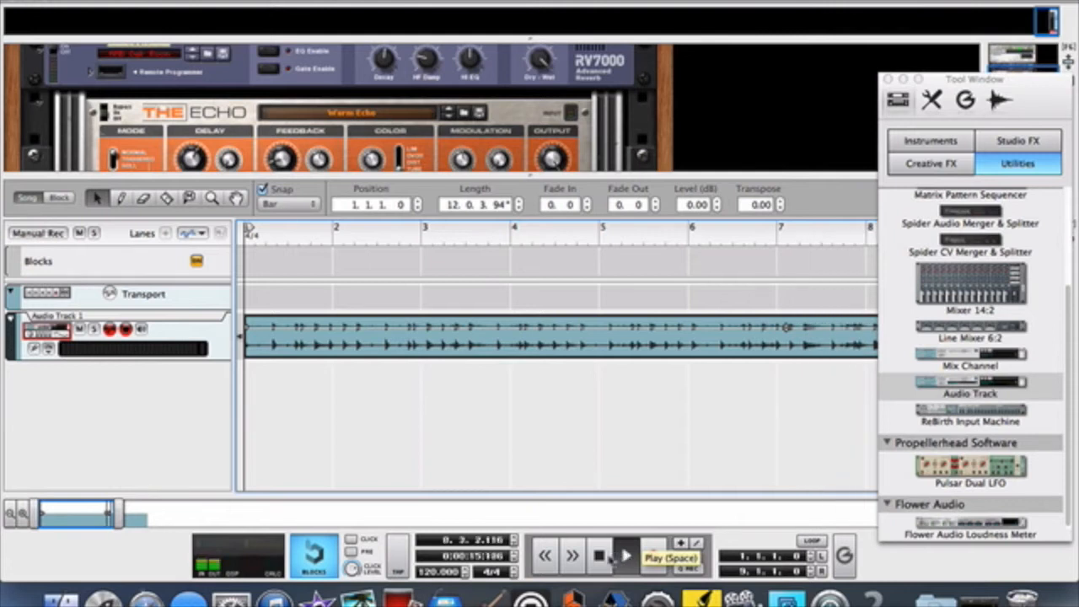
left_click(599, 554)
left_click(598, 554)
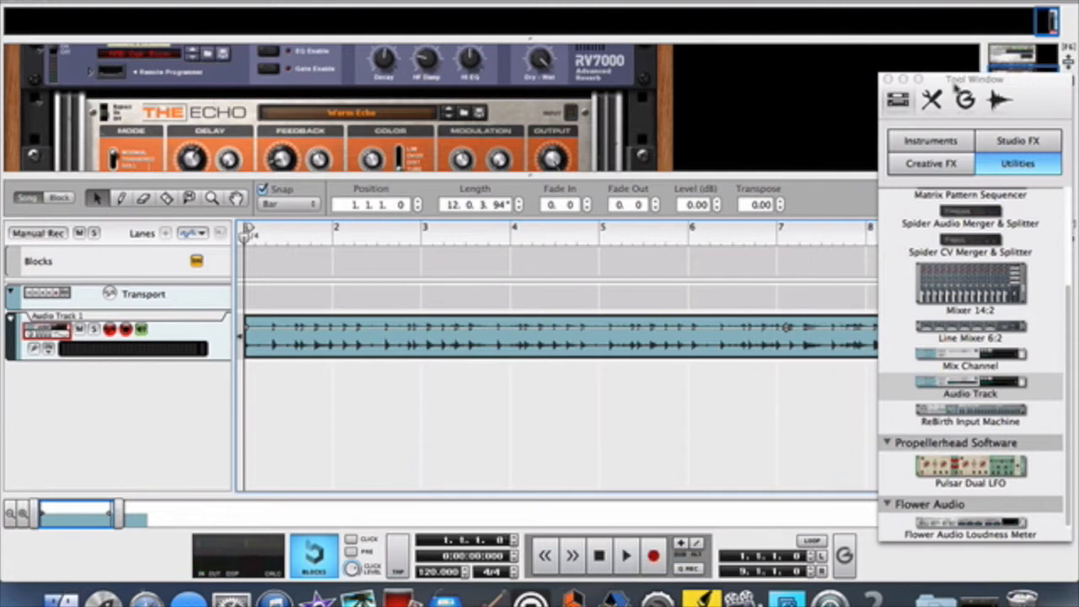
Move the Tool Window out of the way and, with Snap off, trim the drum clip's end to a length of 1.1.2.33.
left_click_drag(954, 81, 1076, 456)
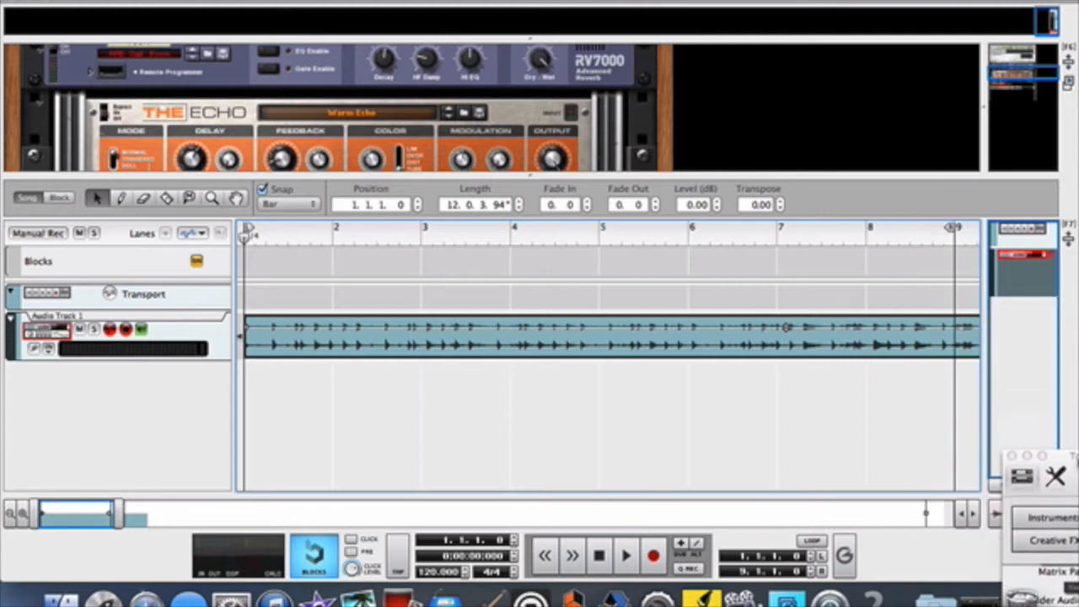
left_click_drag(72, 522, 115, 528)
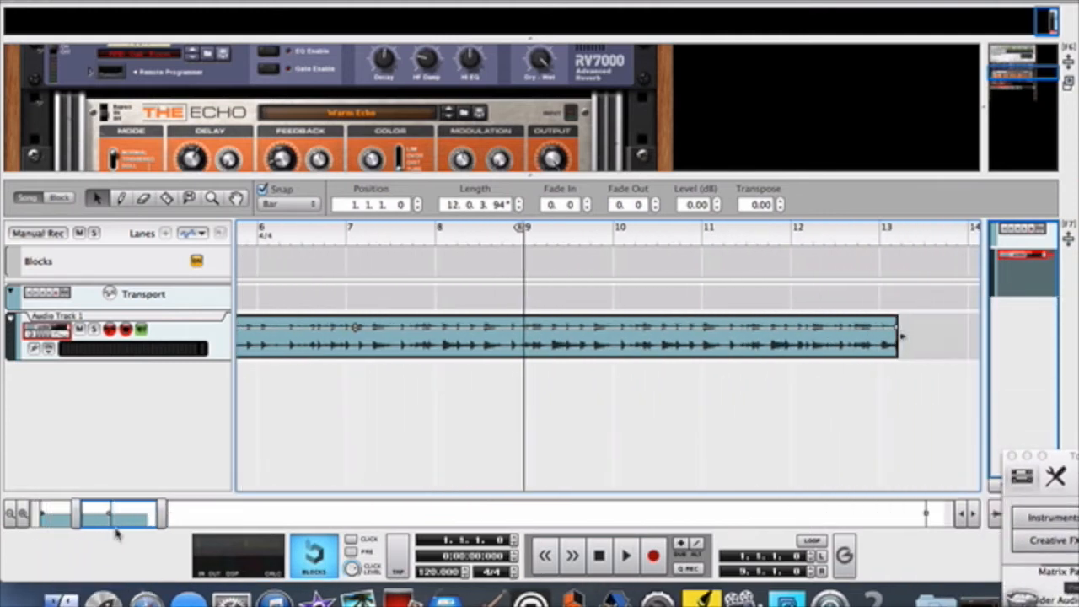
left_click(9, 515)
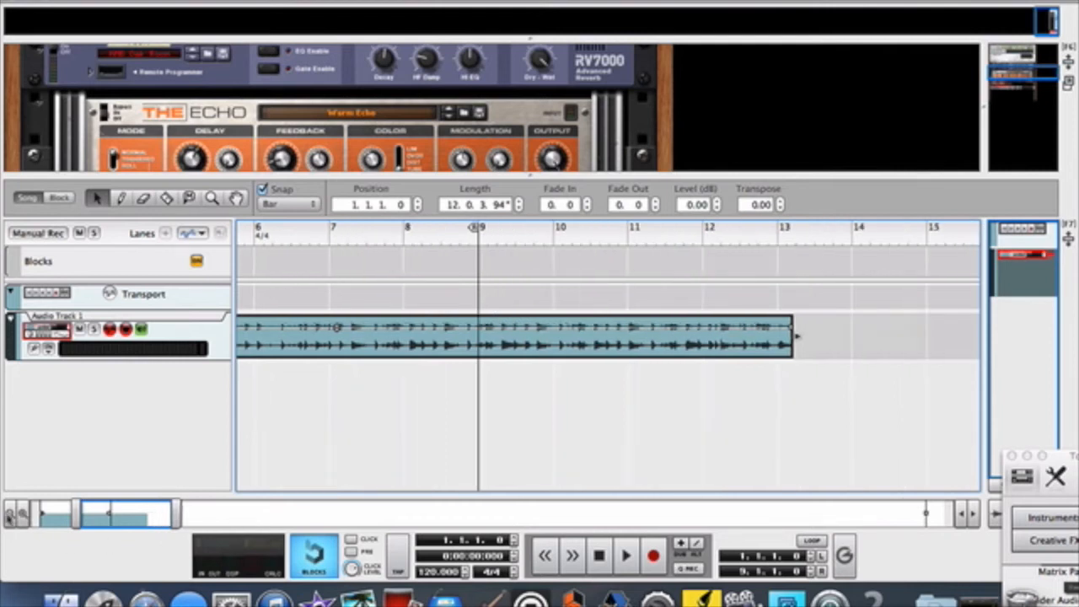
scroll(238, 478, "left", 5)
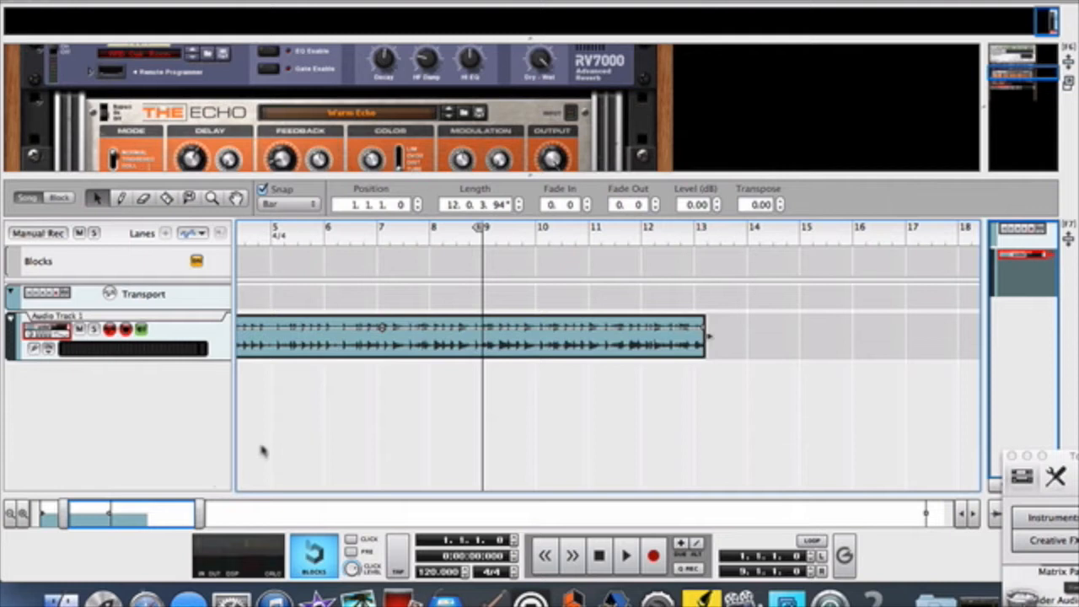
scroll(332, 410, "left", 10)
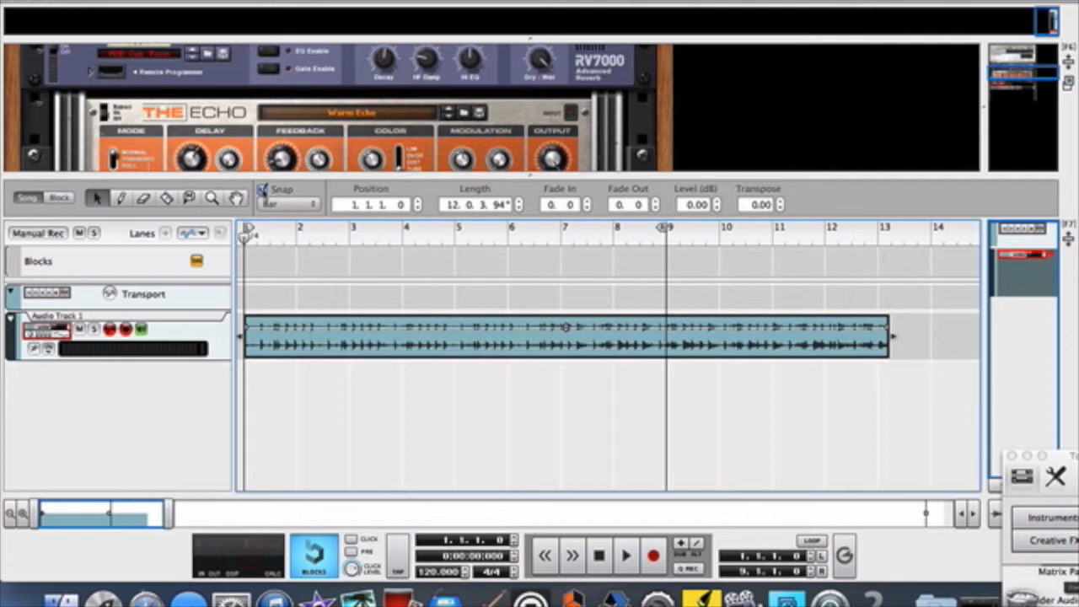
left_click_drag(892, 335, 320, 383)
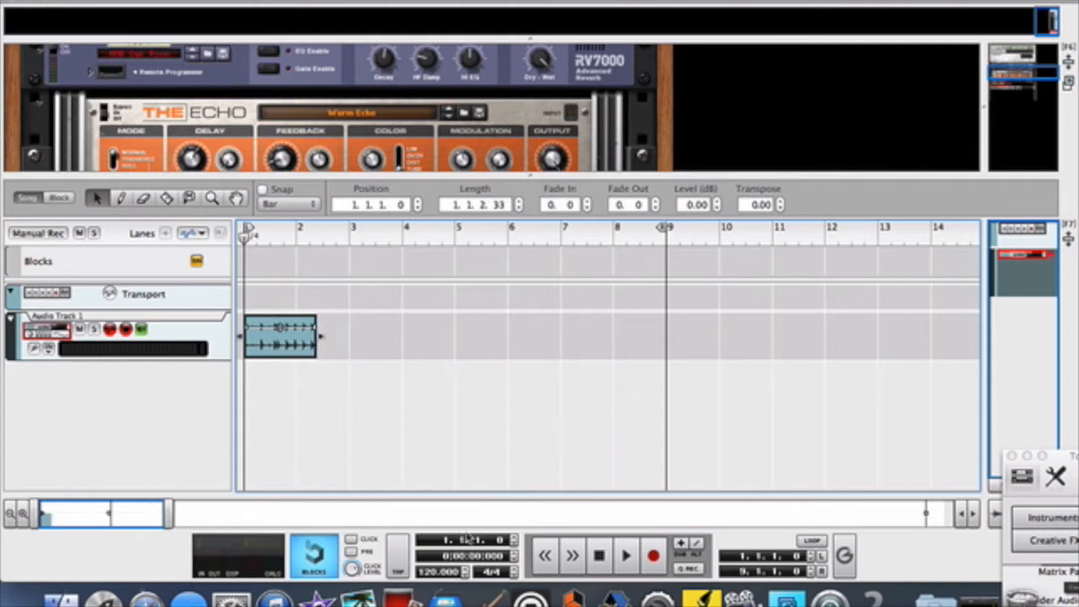
Audition the shortened drum clip and return the playhead to the song start.
left_click(627, 555)
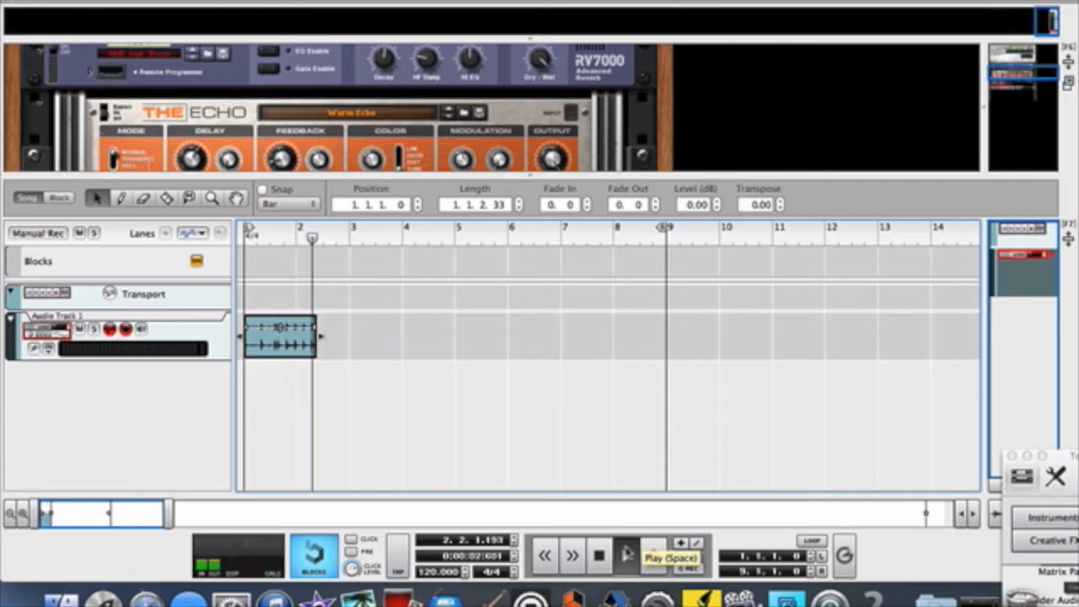
left_click(599, 555)
left_click(598, 555)
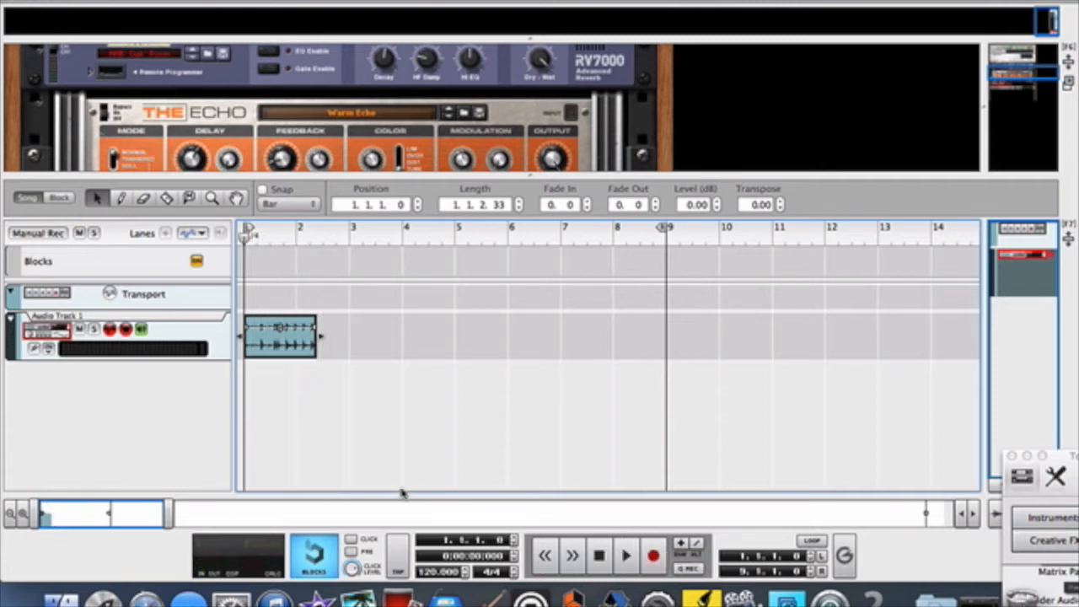
Trim the clip's end finely to just before the last drum hit, at a length of about 1.1.0.20, and audition the loop.
left_click(22, 516)
left_click(22, 516)
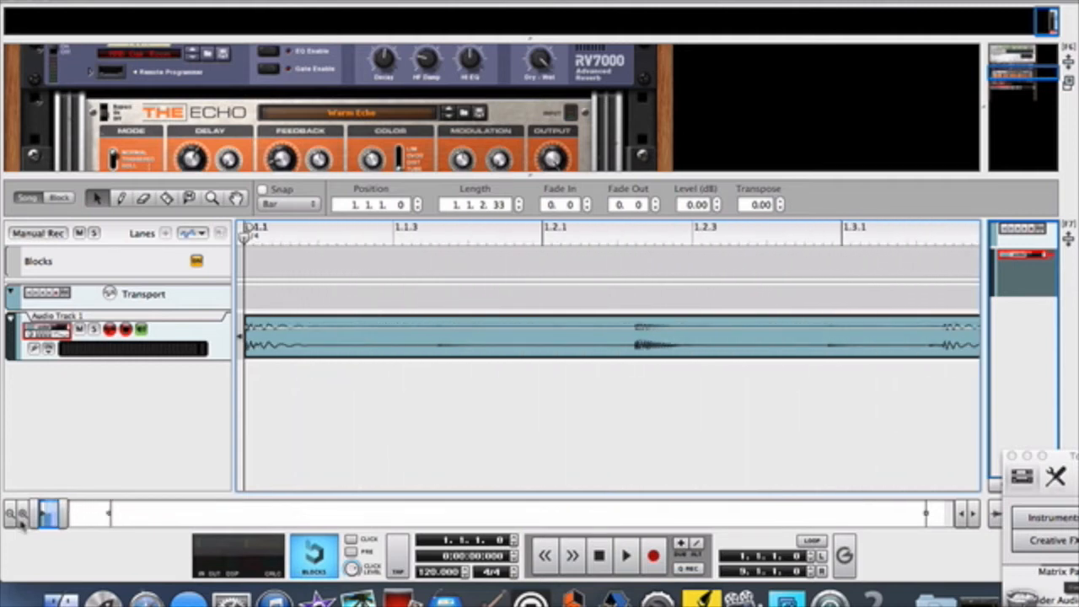
scroll(483, 397, "right", 10)
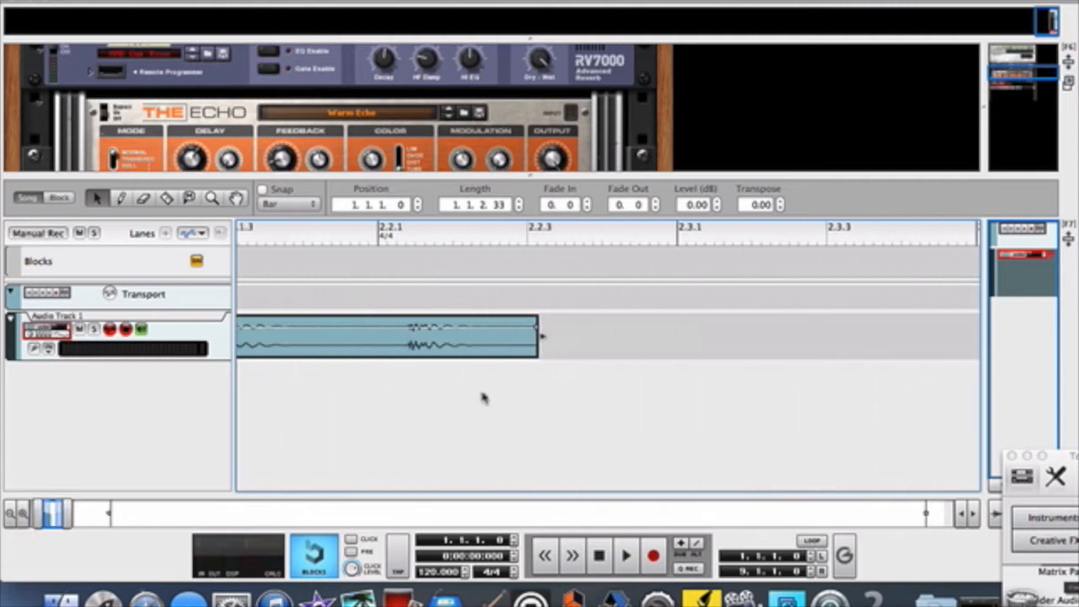
left_click_drag(540, 335, 408, 355)
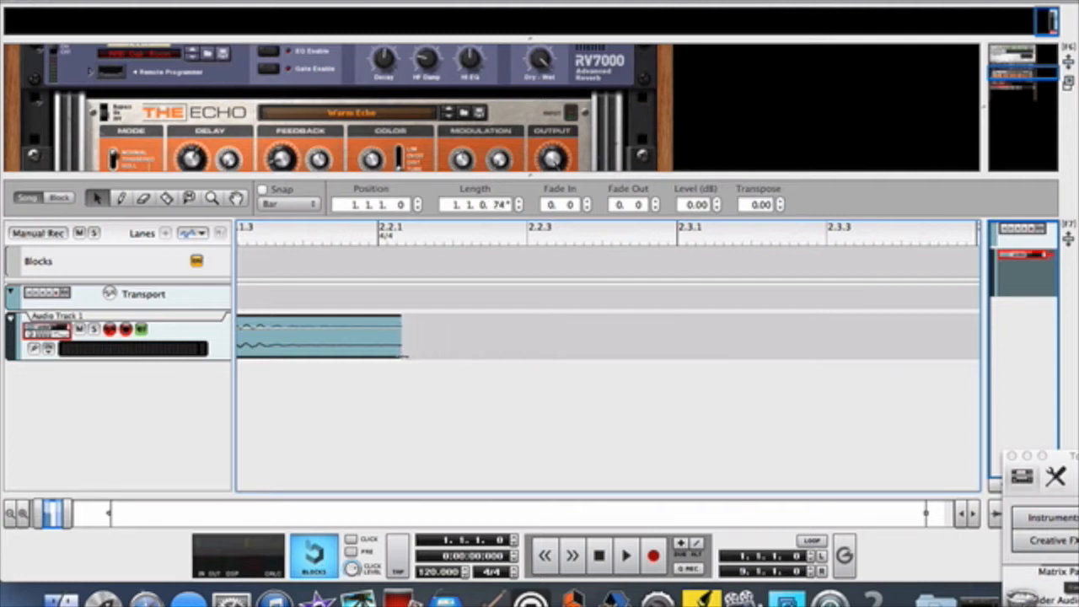
left_click(624, 553)
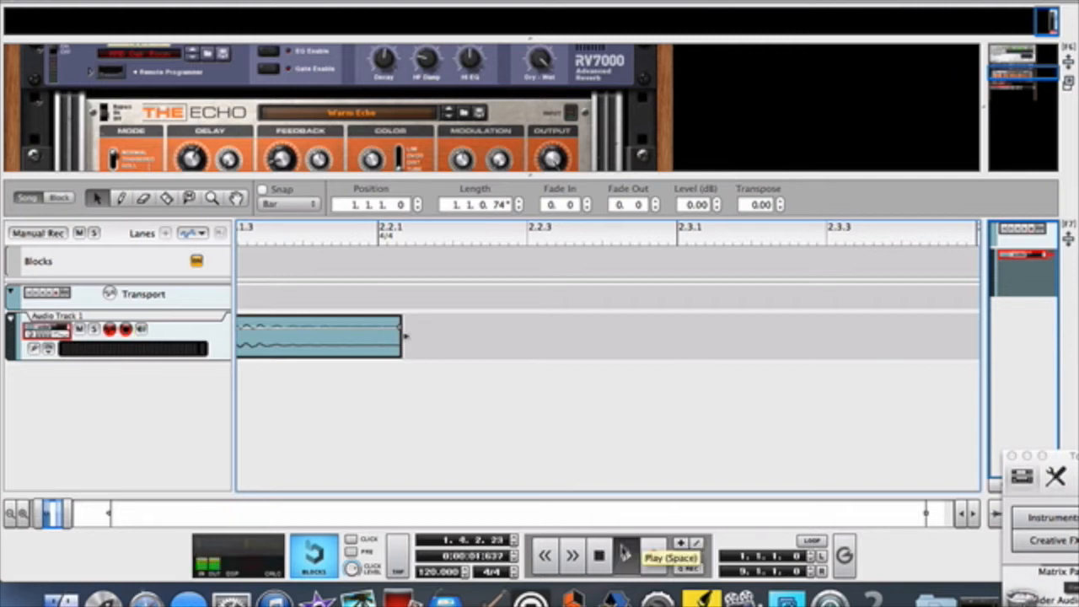
left_click(599, 555)
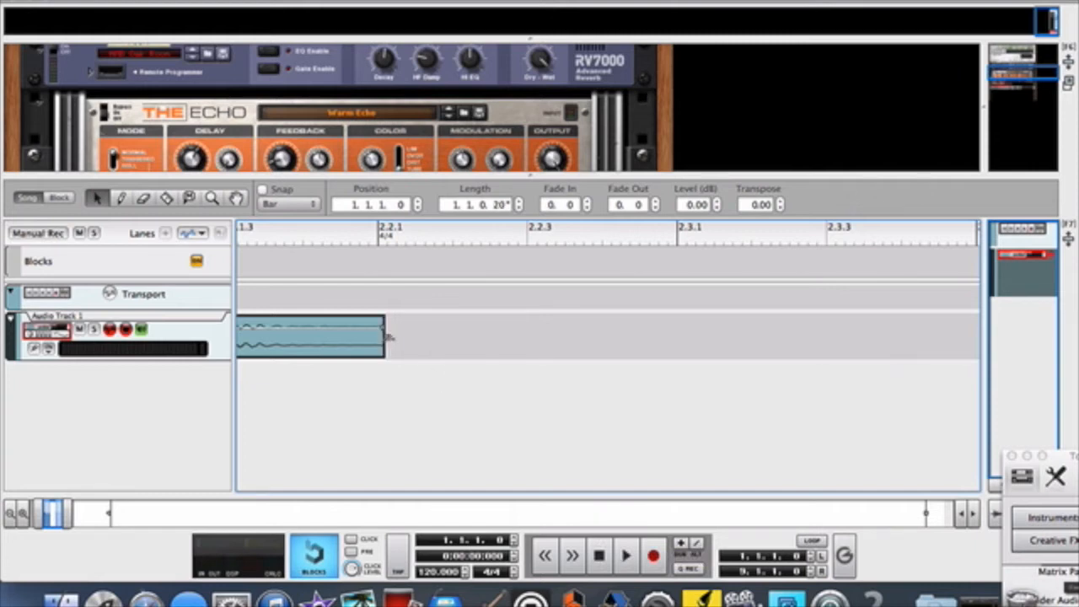
left_click(626, 555)
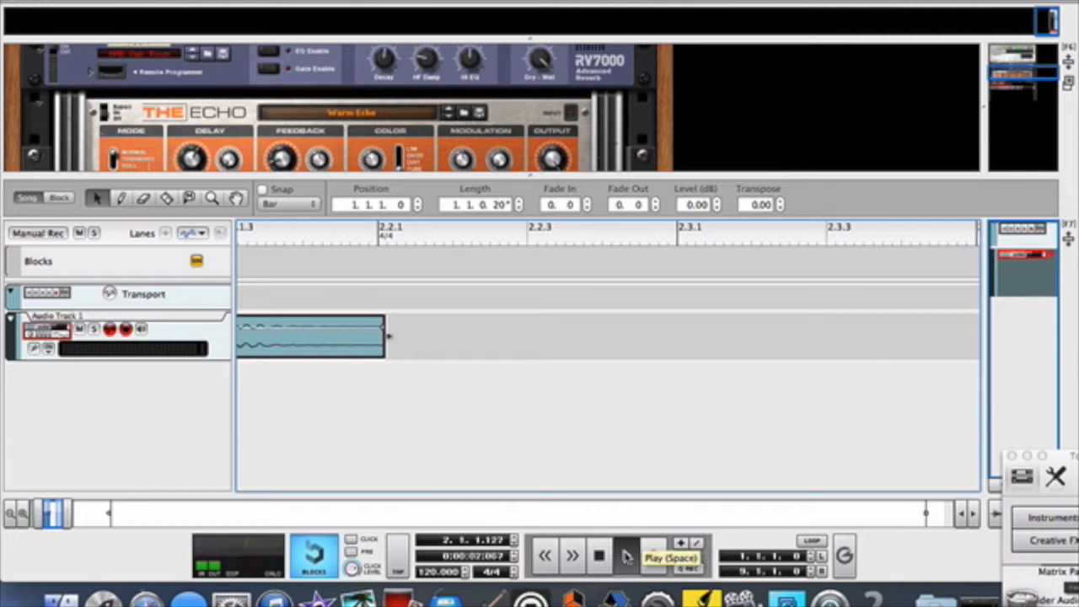
double_click(598, 555)
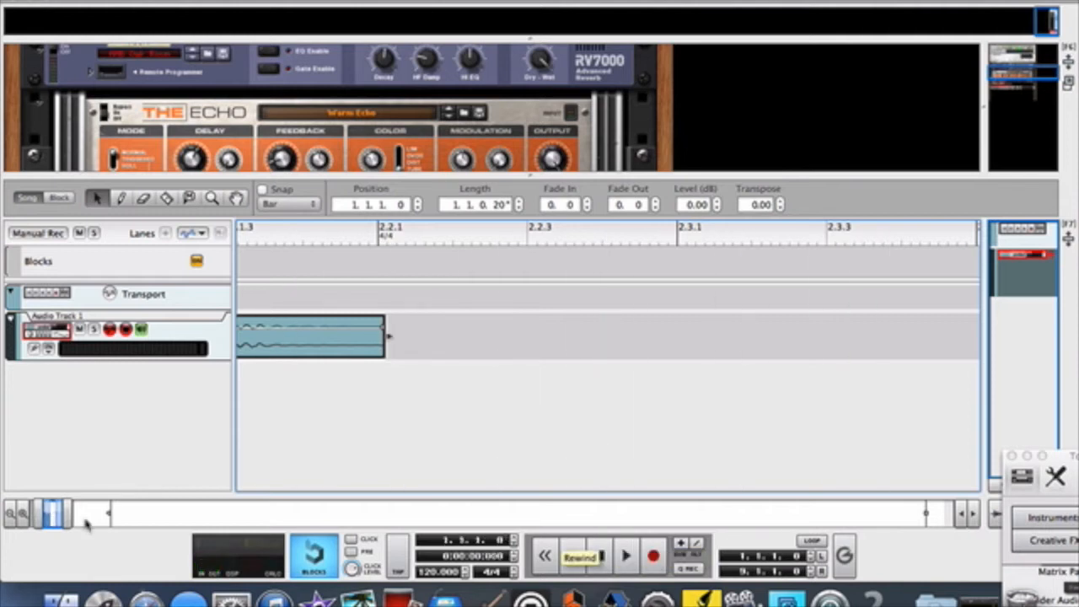
Zoom the sequencer out and return to the song start to examine the whole trimmed clip.
left_click(11, 516)
left_click(10, 516)
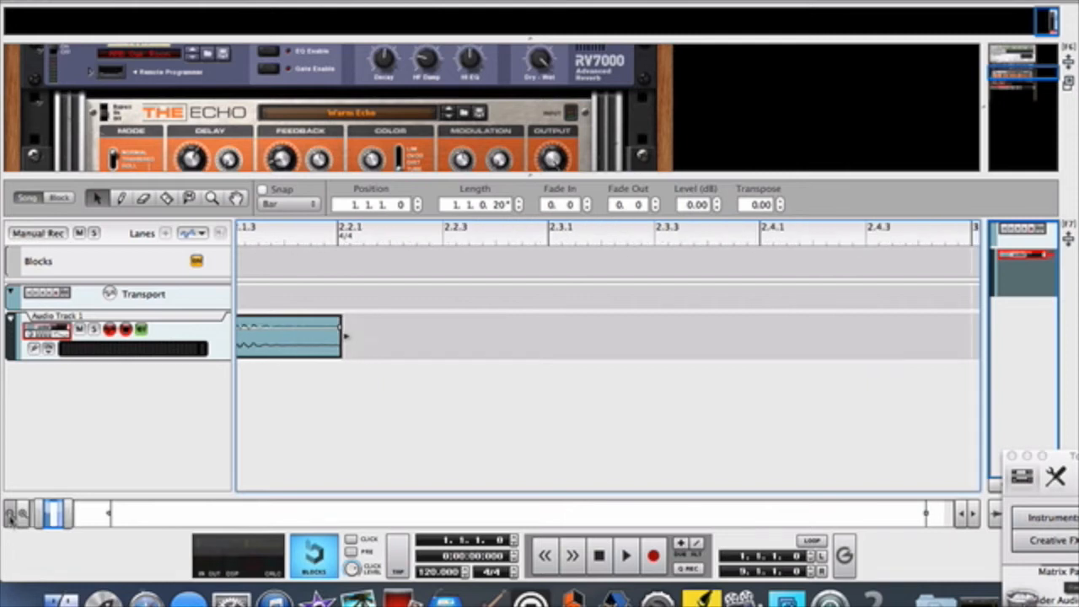
left_click(10, 516)
left_click(10, 516)
left_click(10, 516)
left_click(10, 515)
left_click(10, 516)
left_click(10, 516)
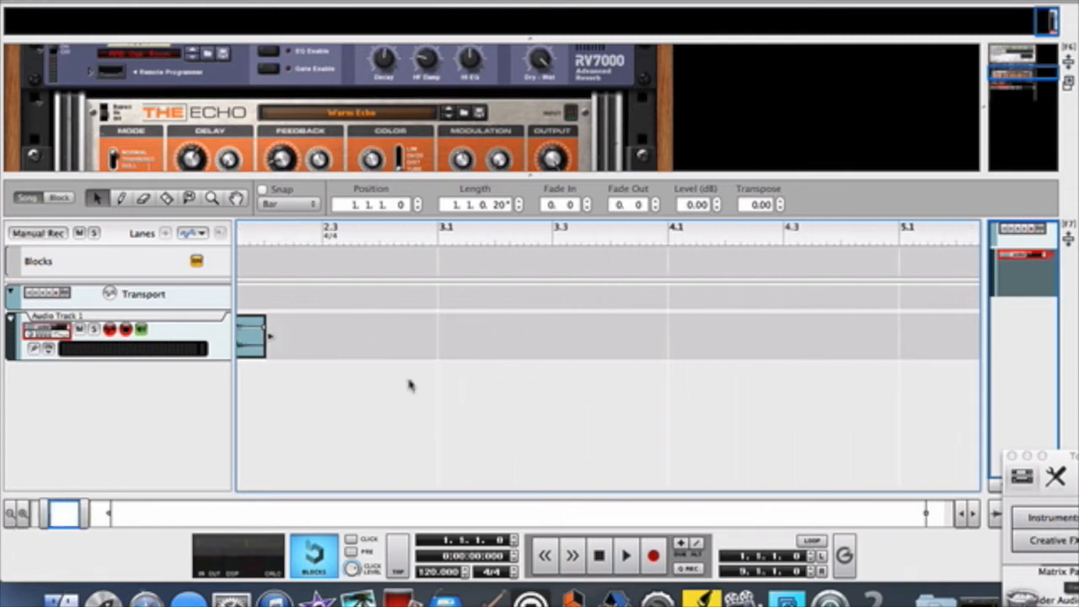
scroll(410, 384, "right", 5)
scroll(341, 391, "left", 5)
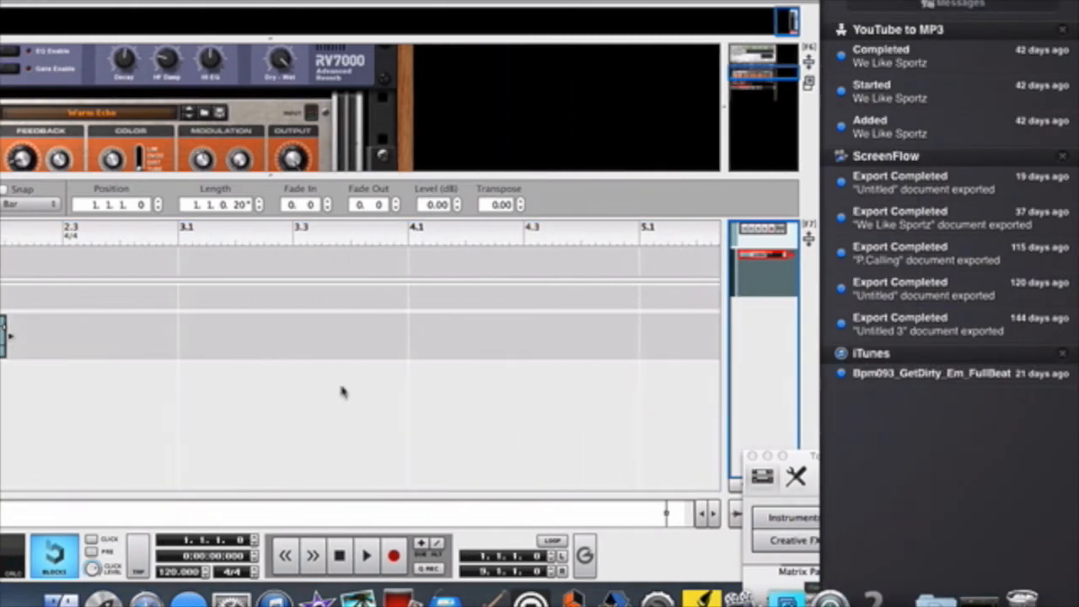
scroll(303, 398, "left", 5)
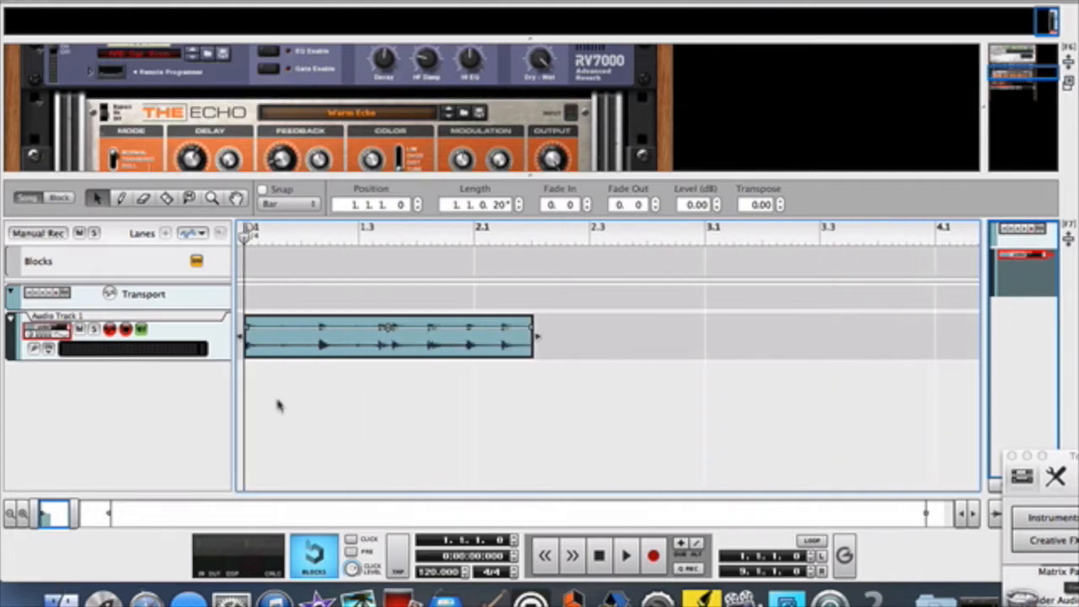
Set the song tempo to 98 BPM and time-stretch the drum clip to a length of about 1.0.2.107.
double_click(437, 572)
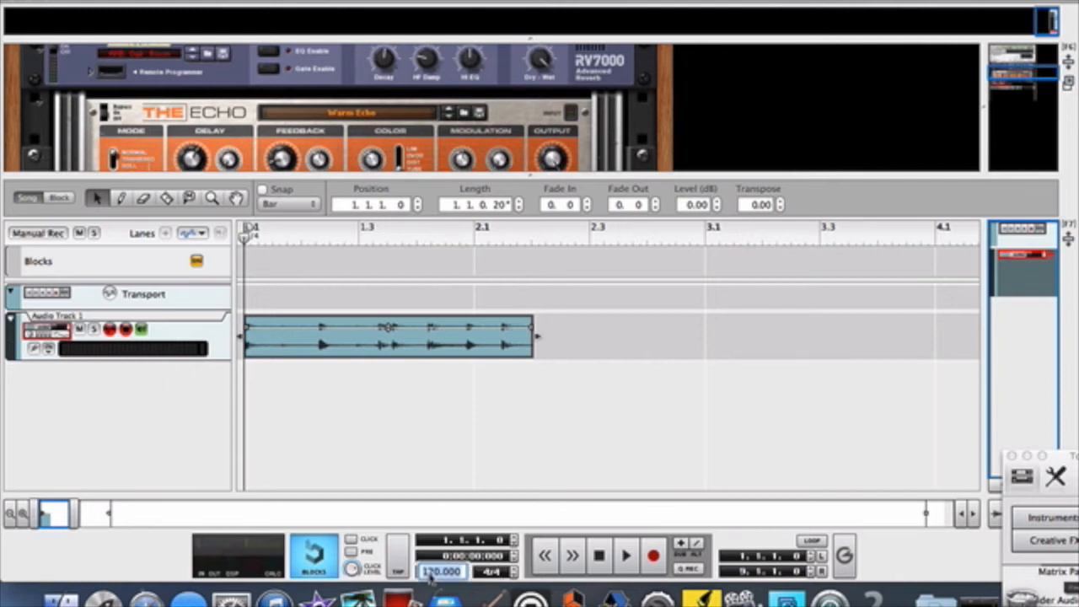
type("1")
type("8")
key("Return")
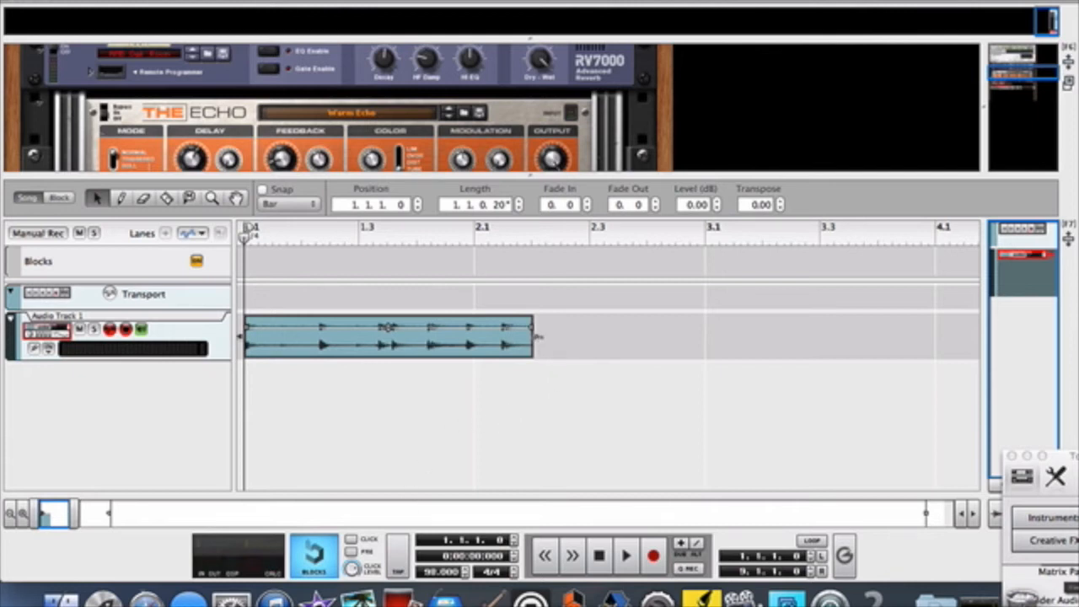
left_click_drag(539, 339, 516, 345)
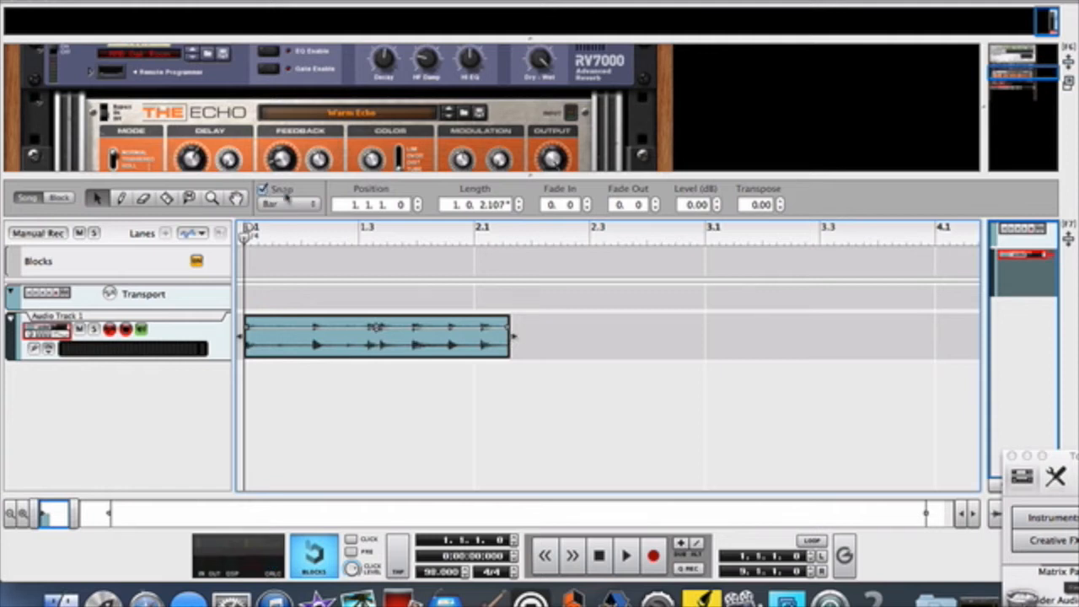
Time-stretch the drum clip to exactly one bar and audition it looped between locators 1.1.1.0 and 2.1.1.0.
left_click_drag(516, 339, 476, 337)
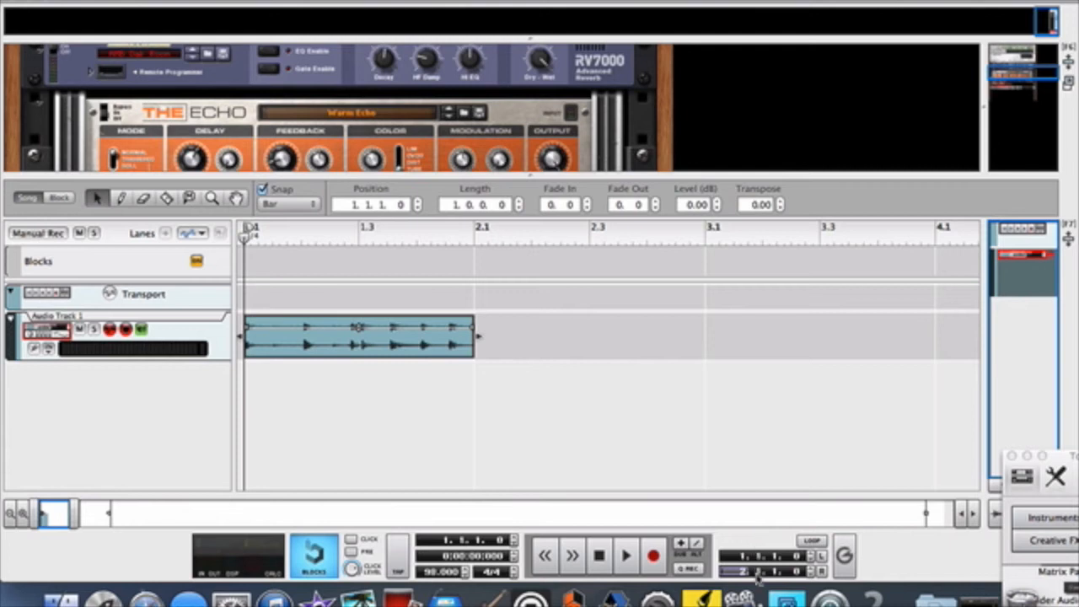
key("Return")
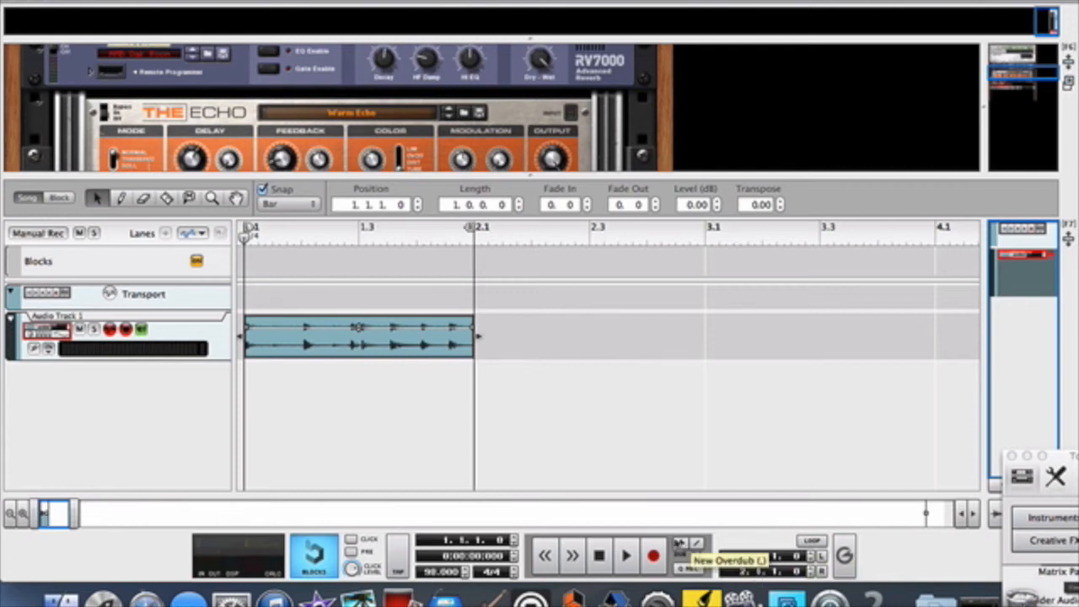
left_click(812, 541)
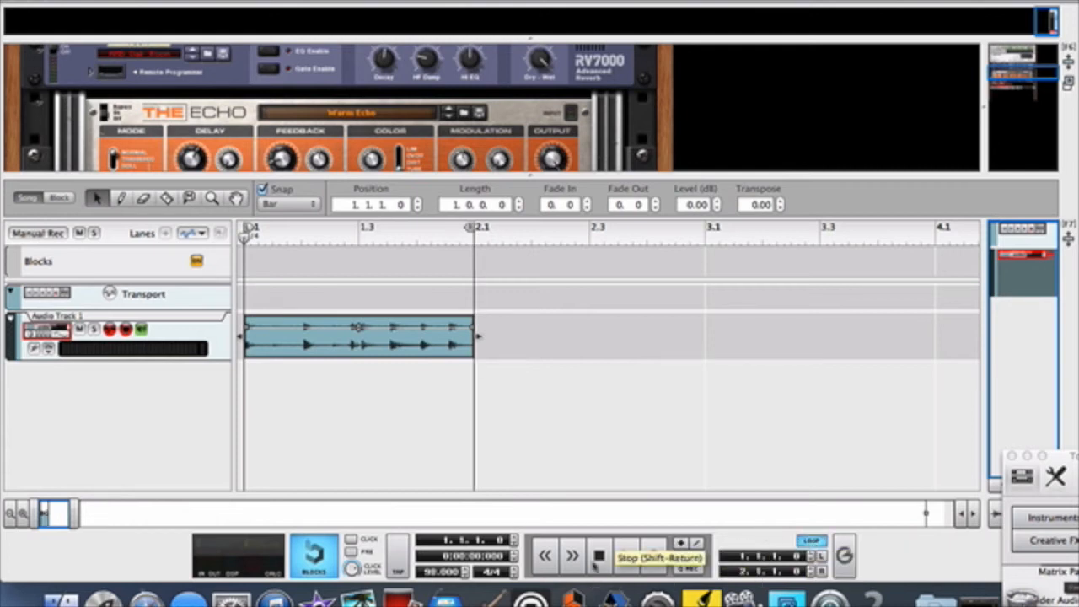
left_click(625, 556)
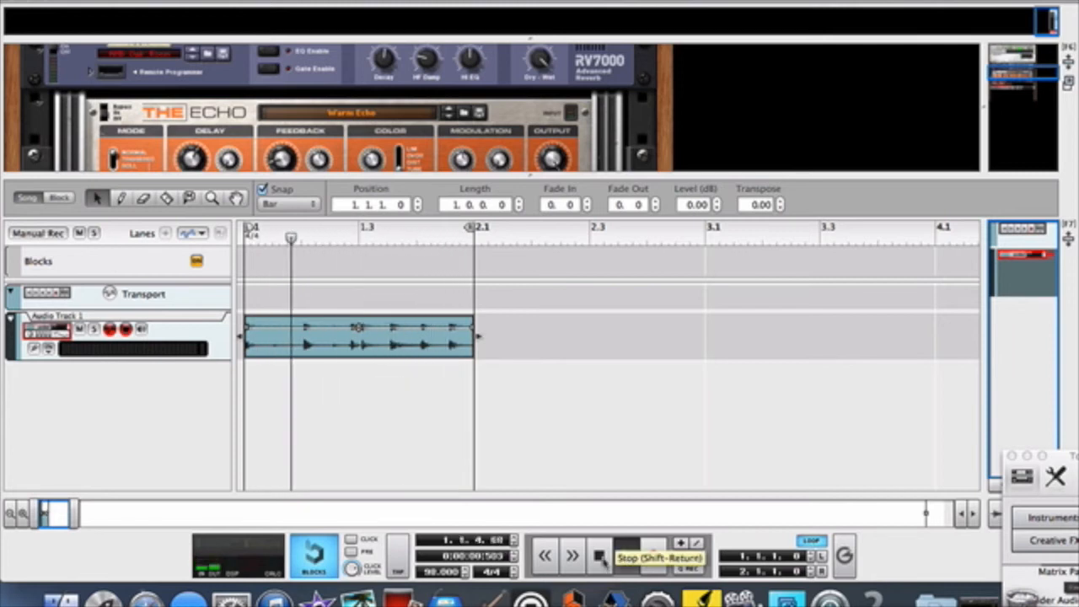
left_click(599, 556)
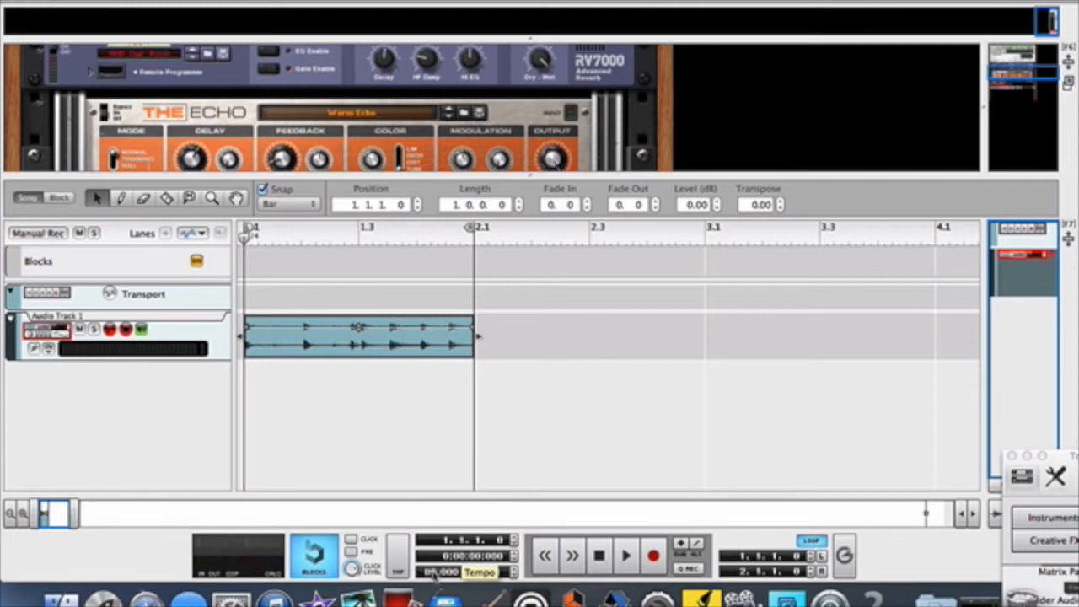
Audition the one-bar drum loop at a slower song tempo and return to the song start.
left_click(622, 559)
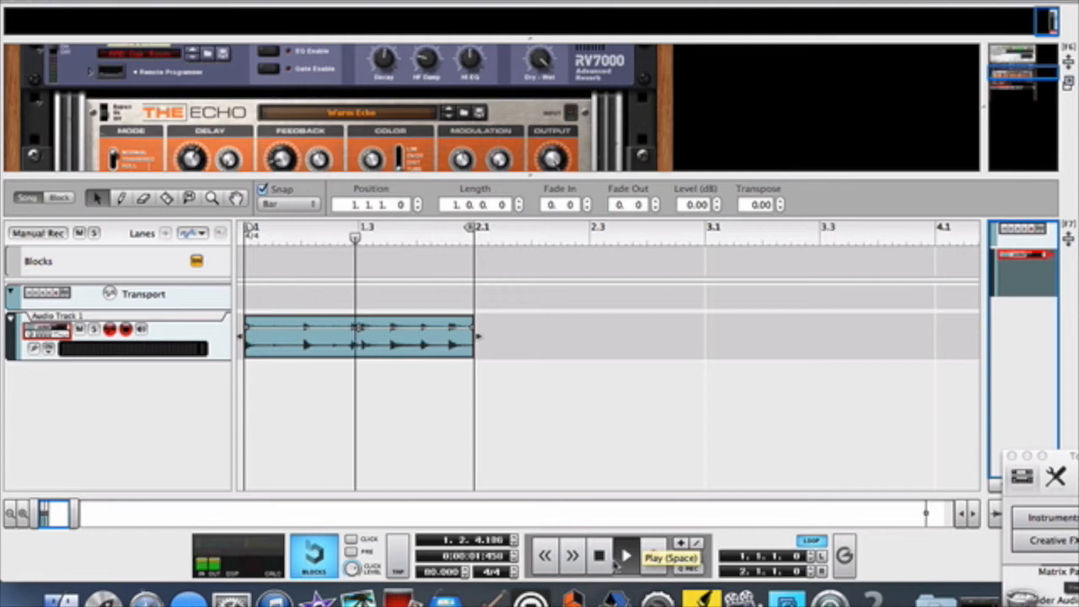
left_click(599, 555)
left_click(599, 555)
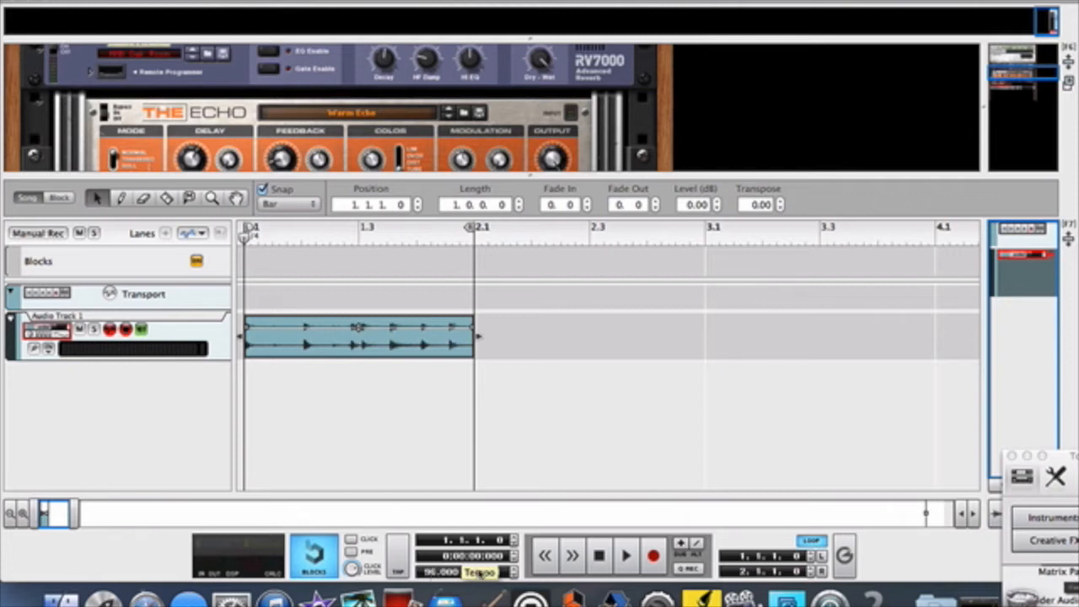
Audition the drum loop at a song tempo of 96 BPM and return to the song start.
left_click(628, 556)
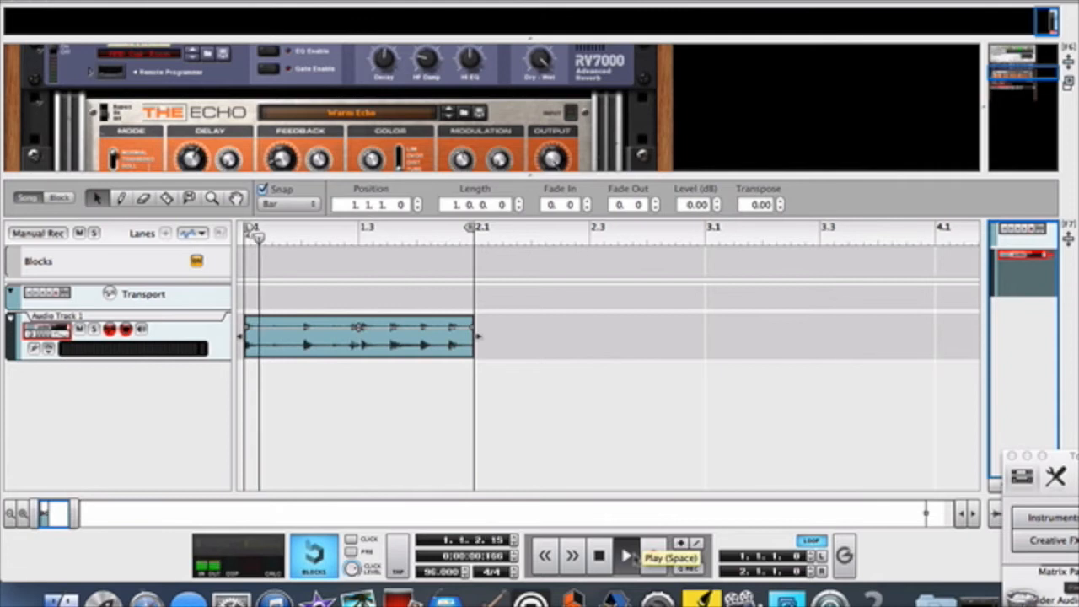
left_click(600, 556)
left_click(600, 556)
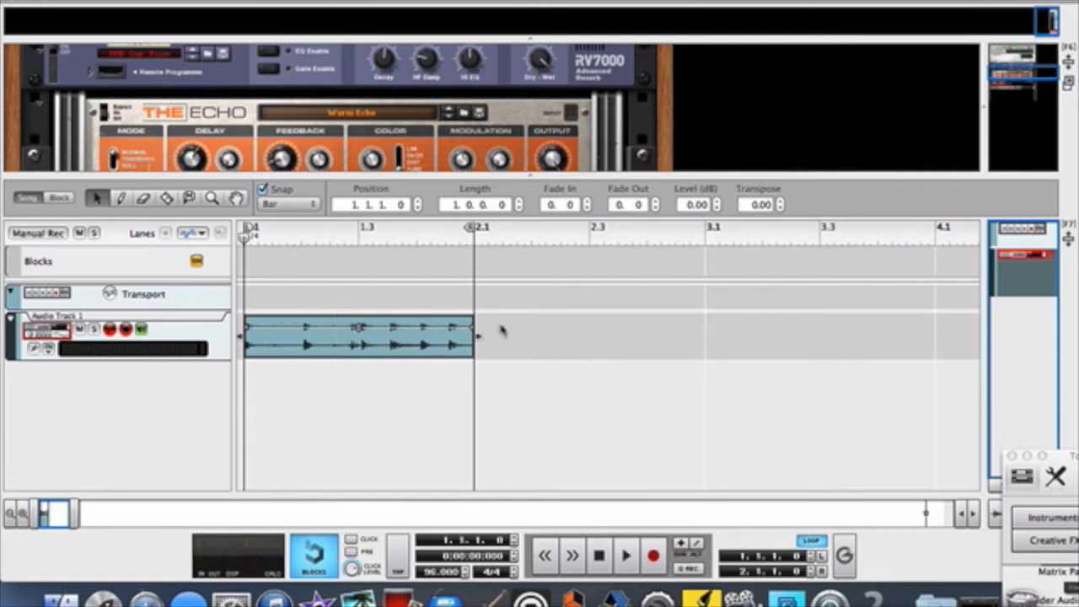
Open the drum clip to show its slice markers and bounce it to a REX loop.
double_click(406, 347)
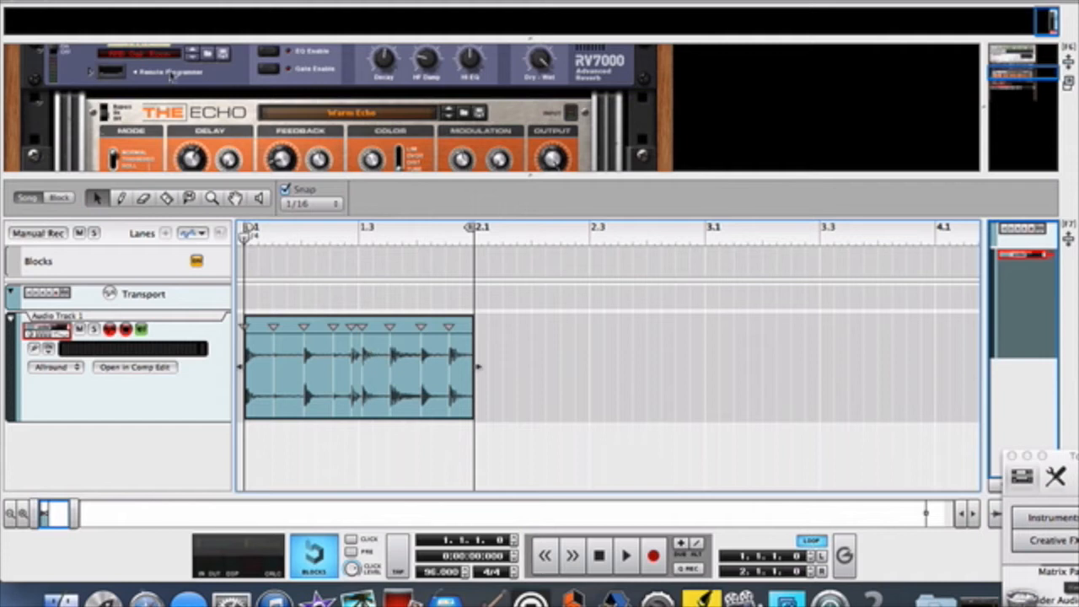
left_click(112, 0)
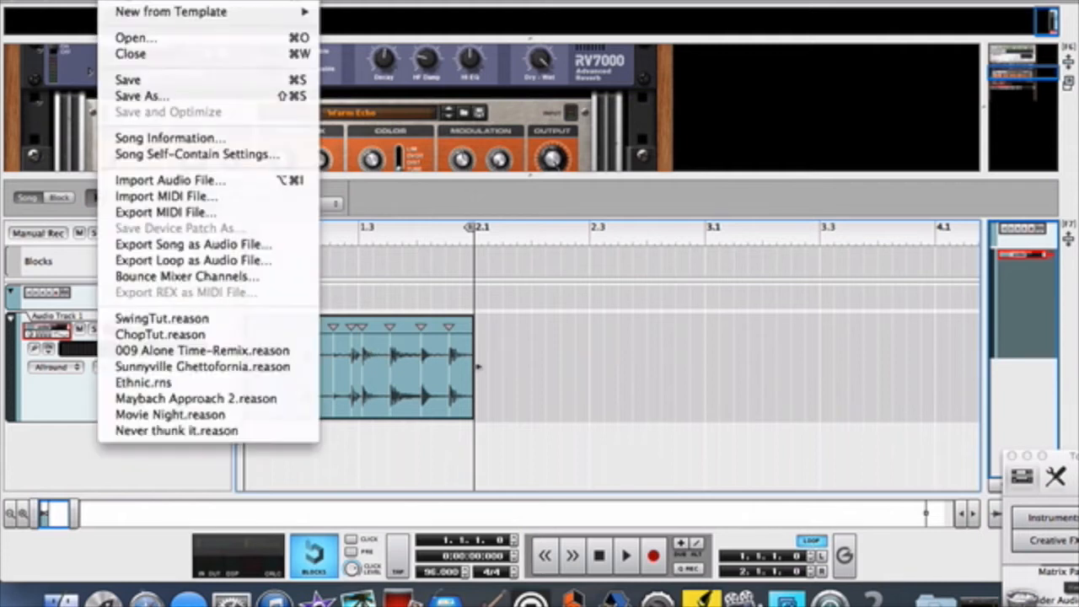
mouse_move(150, 0)
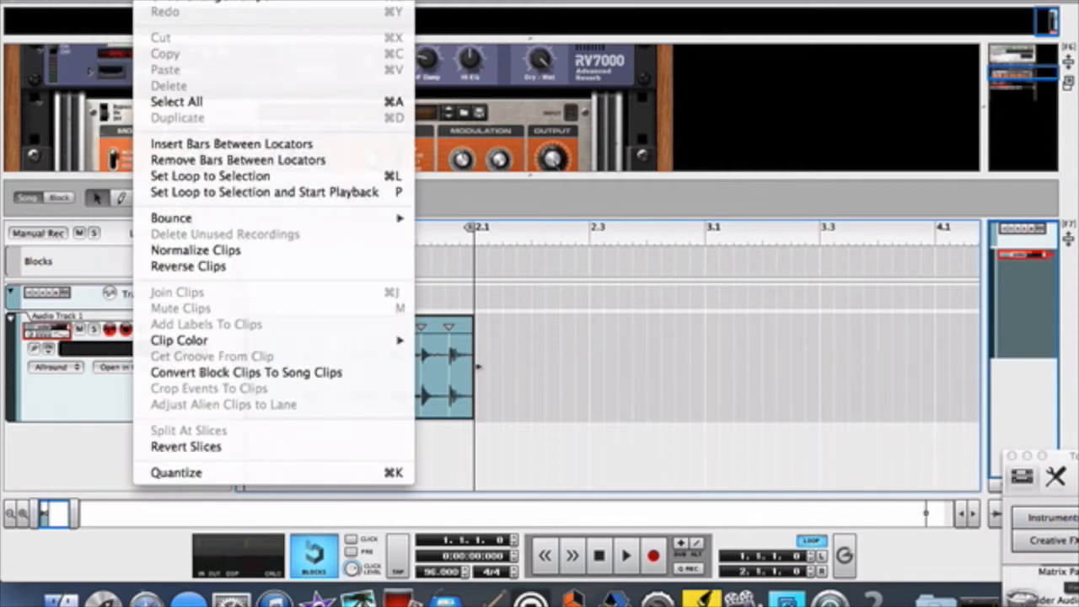
mouse_move(276, 220)
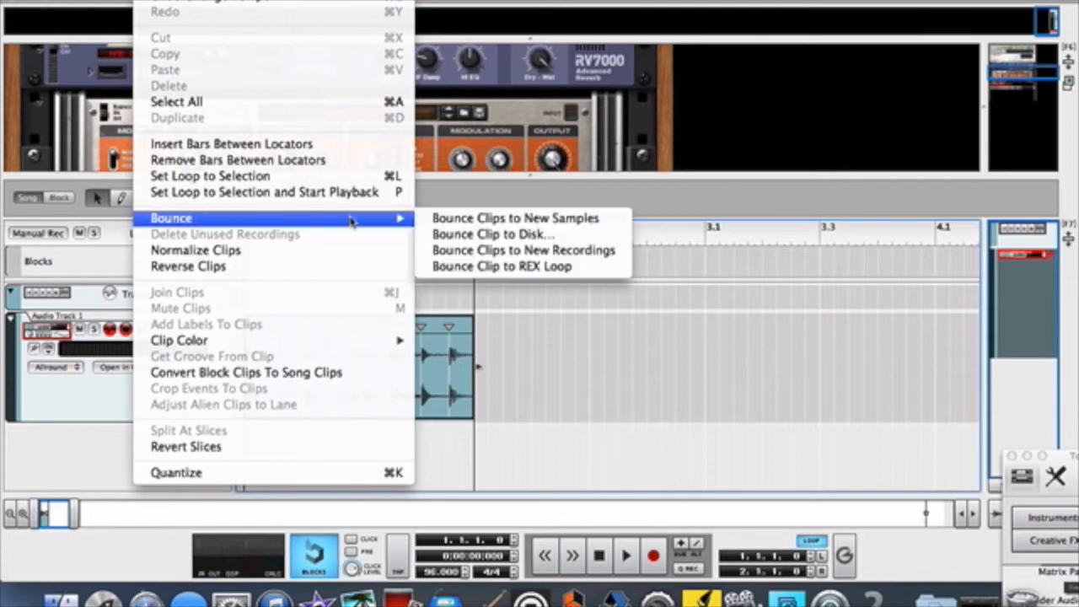
left_click(495, 267)
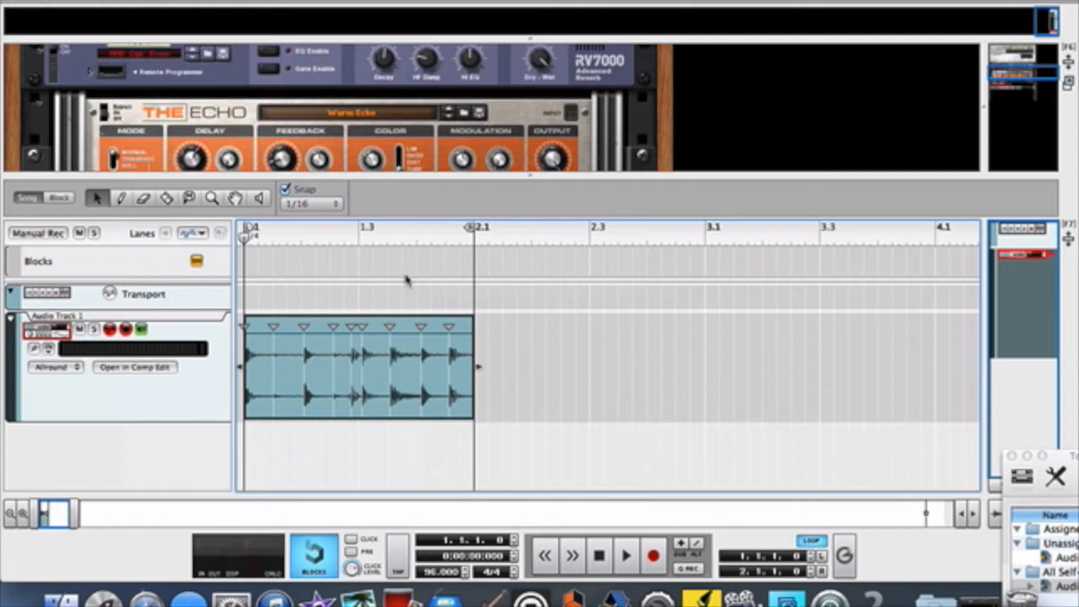
Mute Audio Track 1 and enlarge the rack until it covers the sequencer area.
left_click(80, 329)
left_click_drag(528, 178, 533, 438)
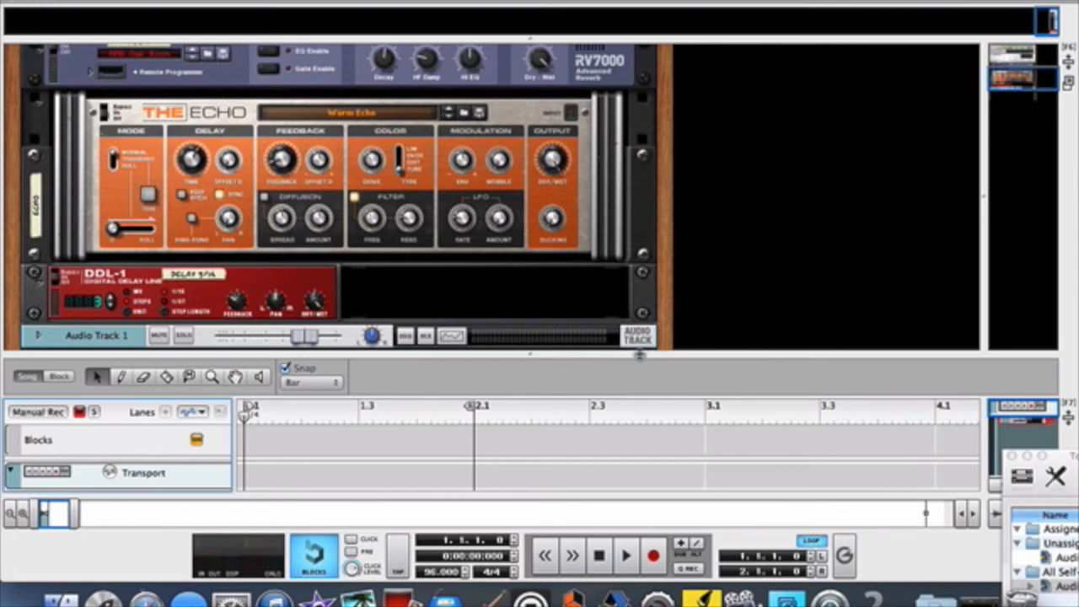
left_click_drag(638, 354, 642, 466)
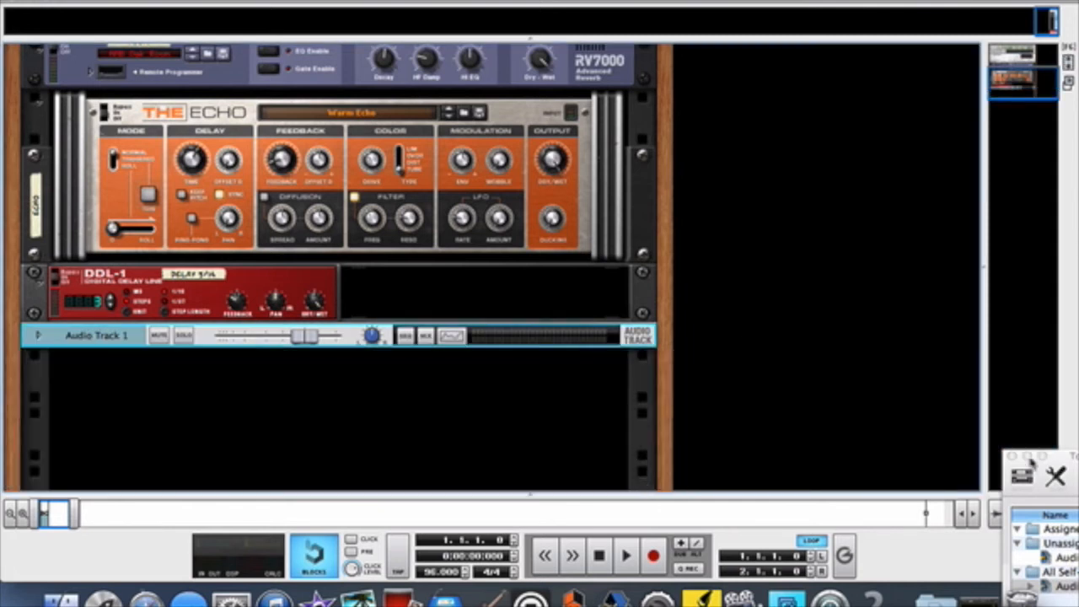
Add a Dr. Octo Rex Loop Player to the rack below Audio Track 1.
left_click_drag(1055, 457, 783, 118)
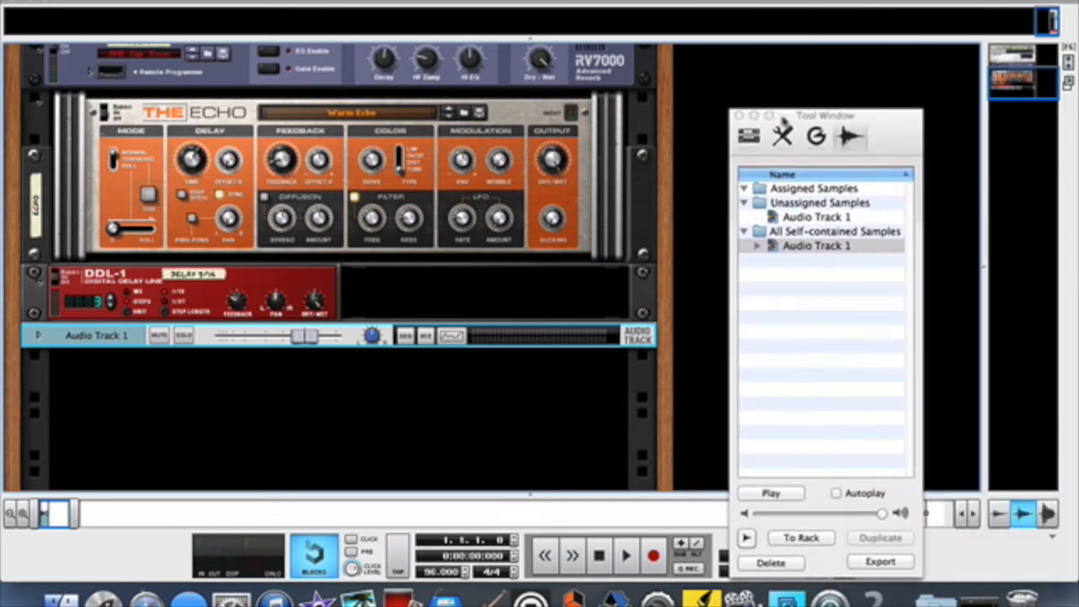
left_click(748, 135)
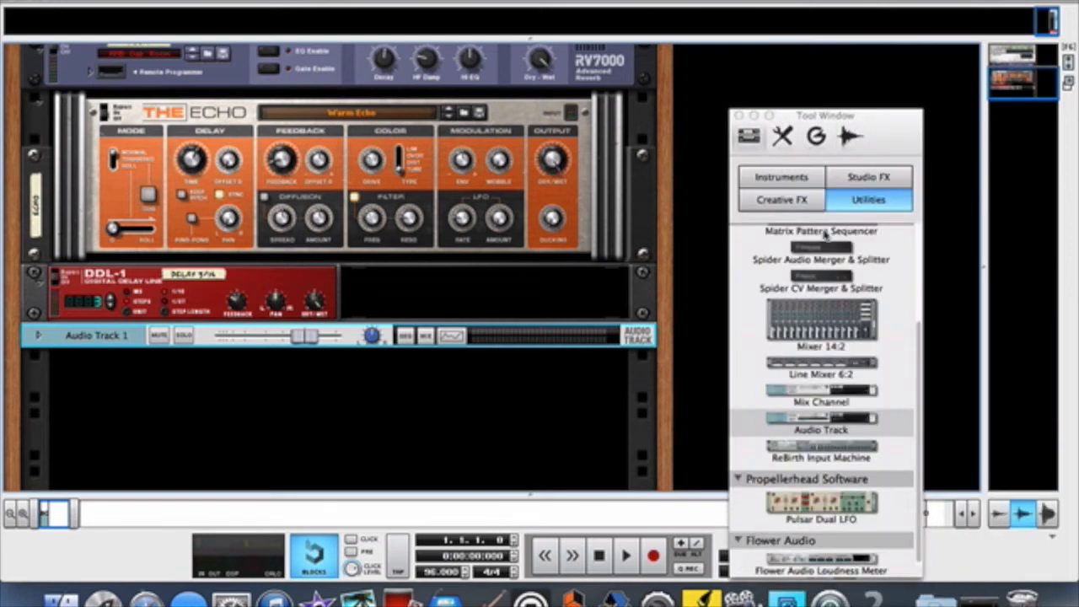
left_click(798, 180)
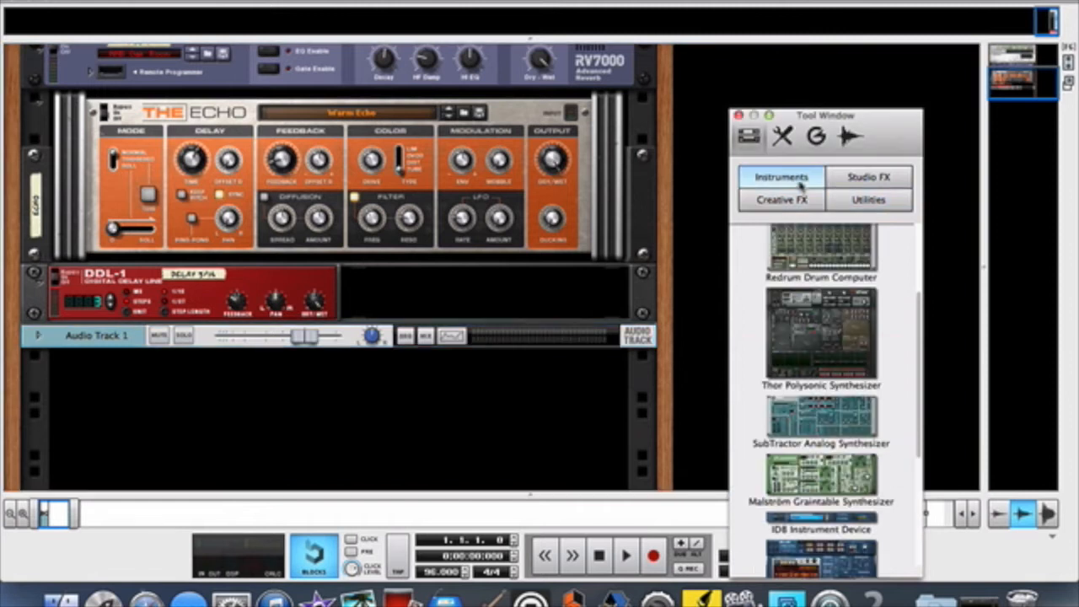
scroll(845, 363, "down", 3)
left_click(837, 474)
left_click_drag(837, 475, 392, 427)
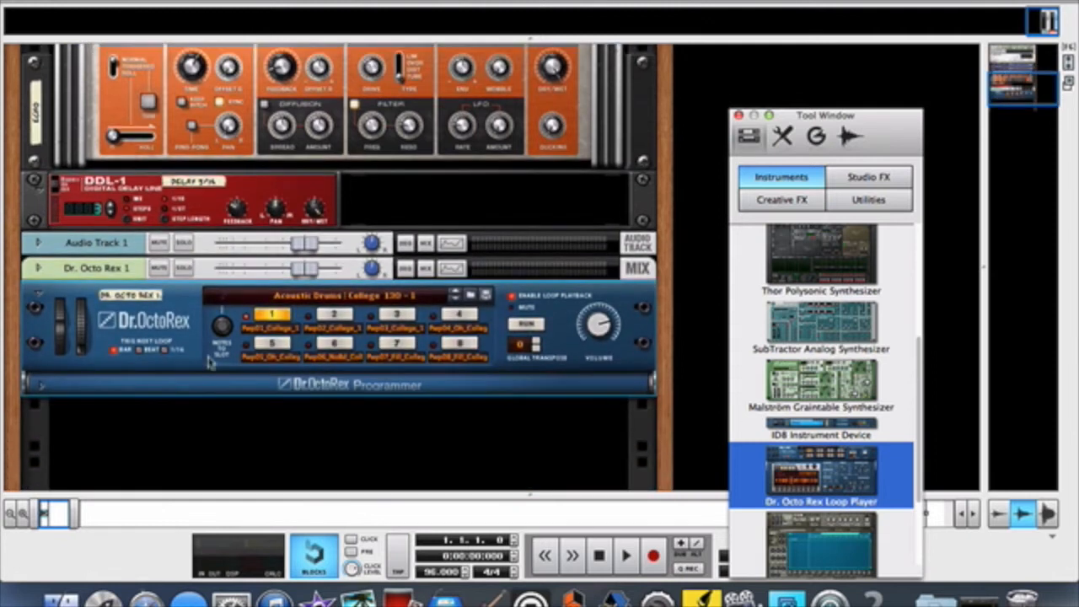
Expand the Dr. Octo Rex programmer and reset the device to clear its default loops.
left_click(40, 386)
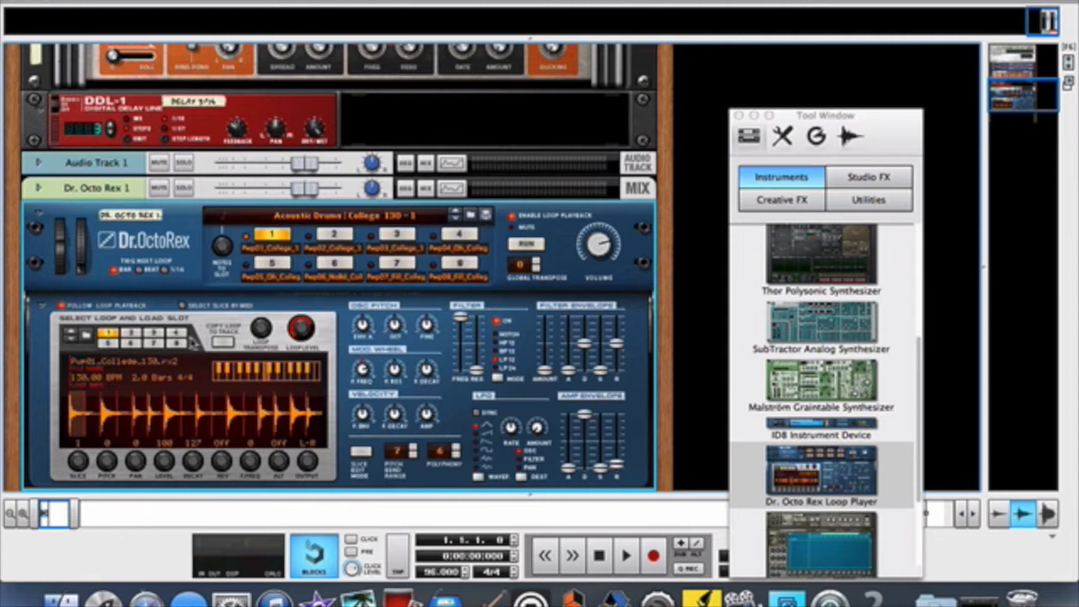
scroll(194, 341, "down", 1)
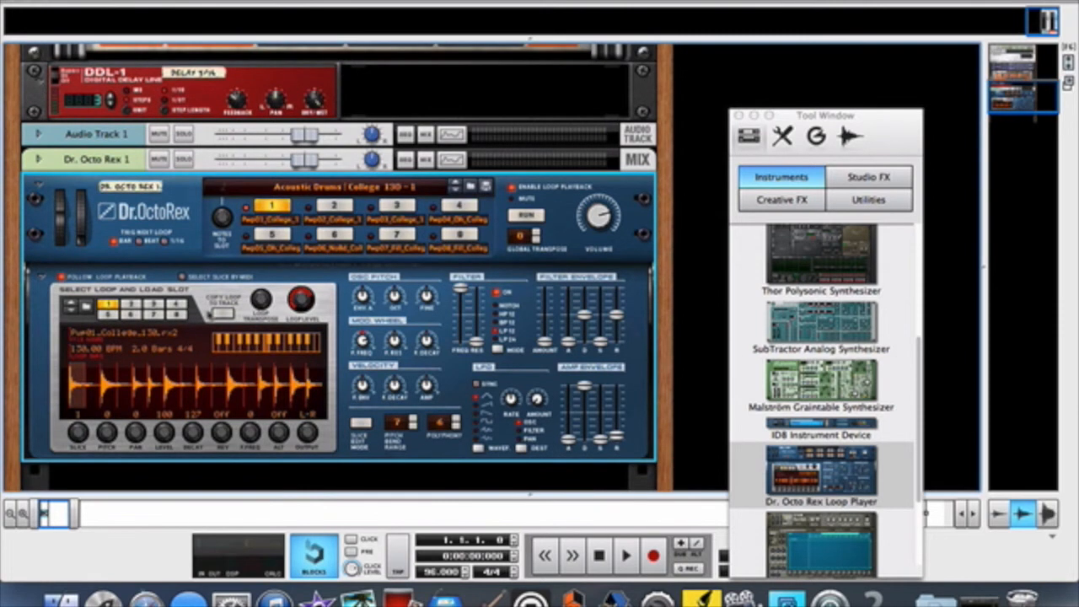
right_click(217, 300)
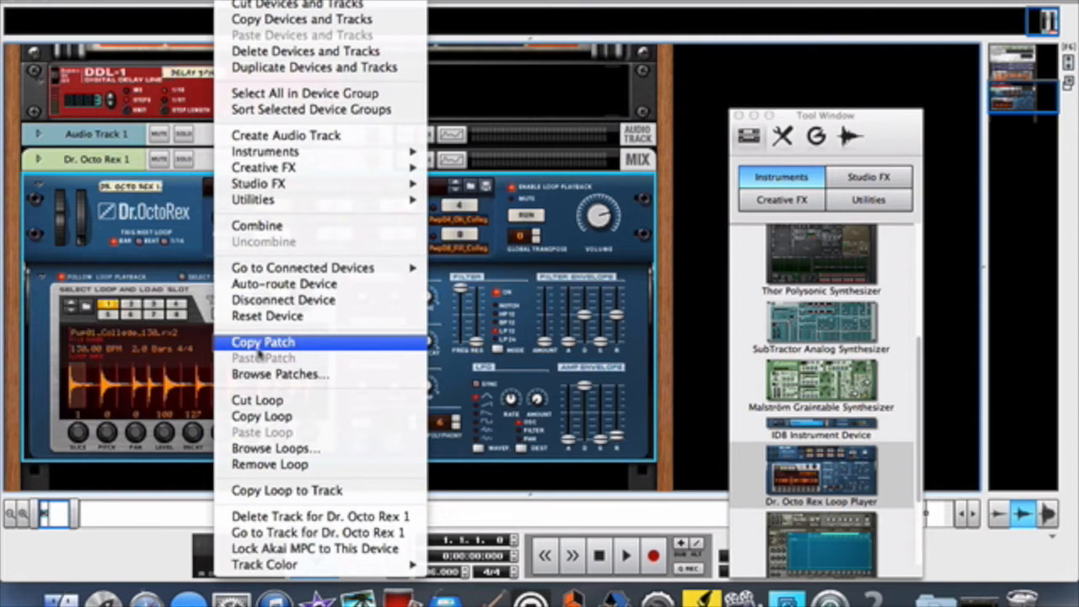
left_click(265, 315)
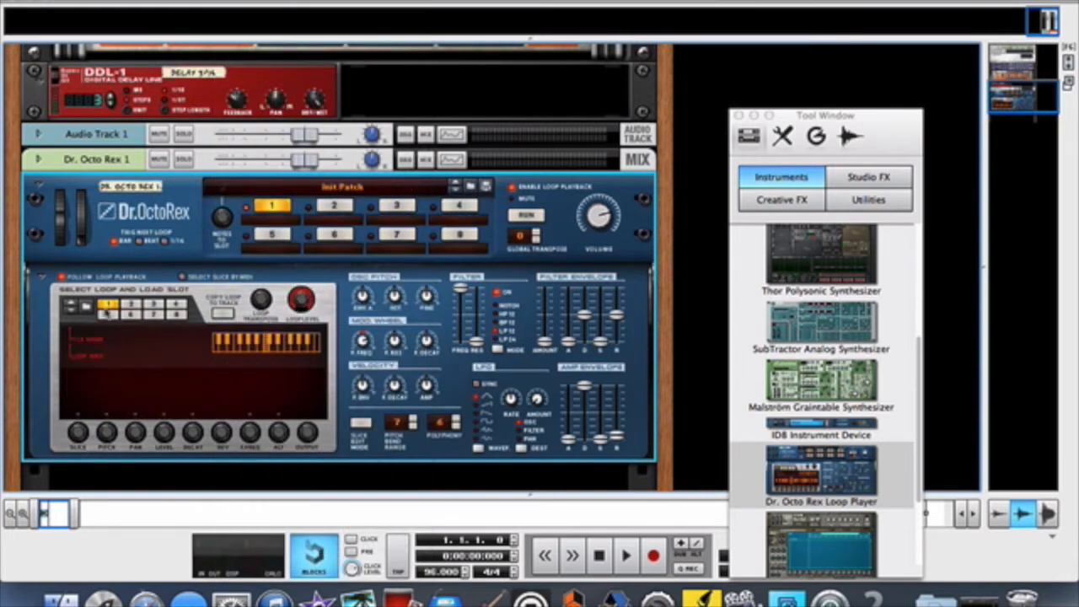
Load the REX loop Audio Track 1 from the song's unassigned samples into Dr. Octo Rex slot 1.
right_click(88, 309)
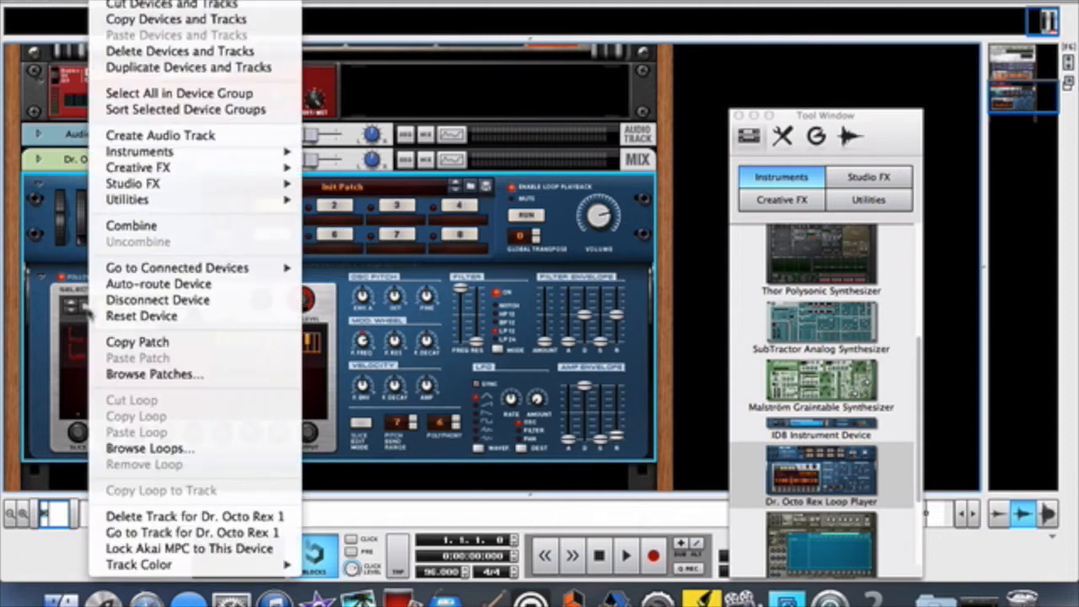
left_click(86, 312)
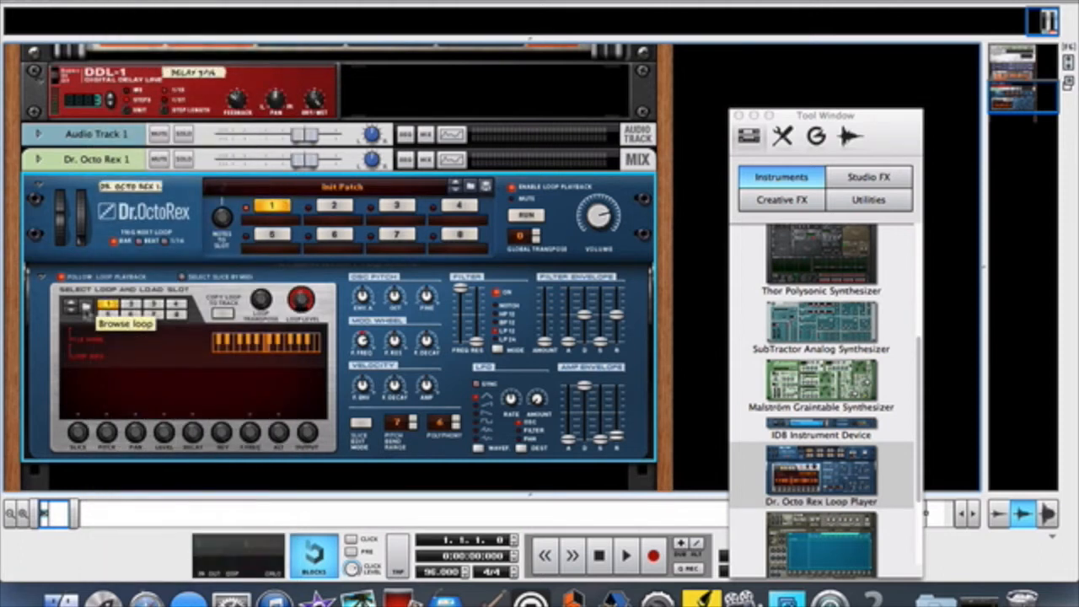
left_click(86, 312)
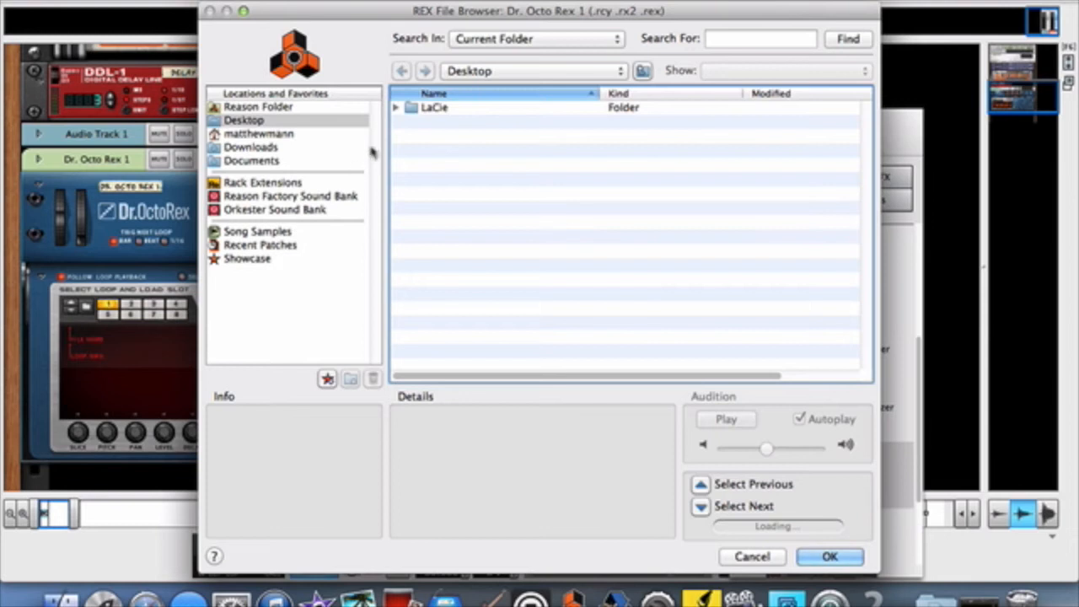
left_click(285, 234)
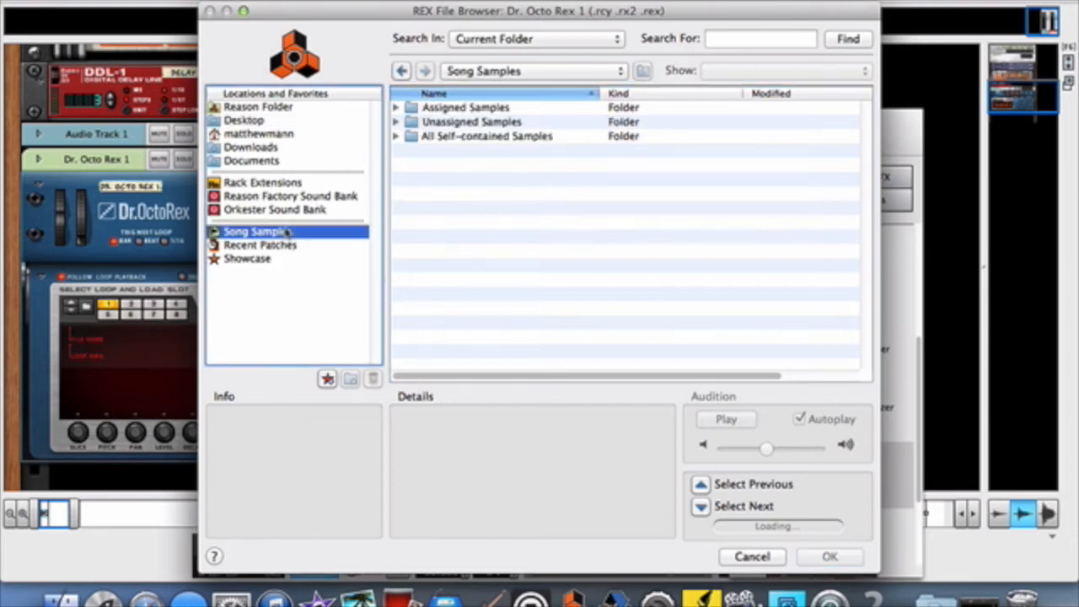
left_click(398, 123)
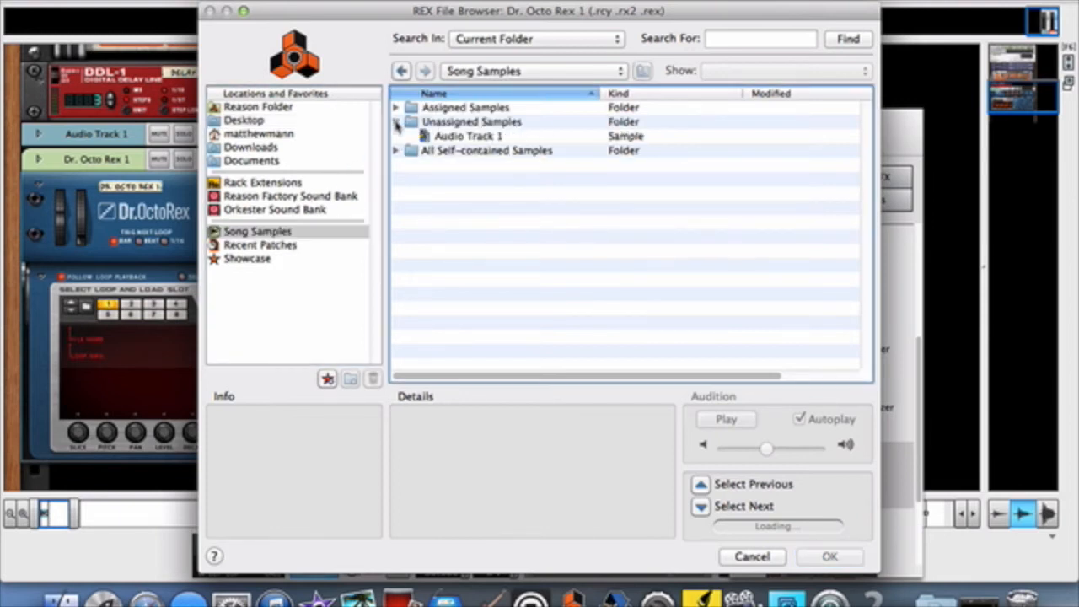
left_click(441, 136)
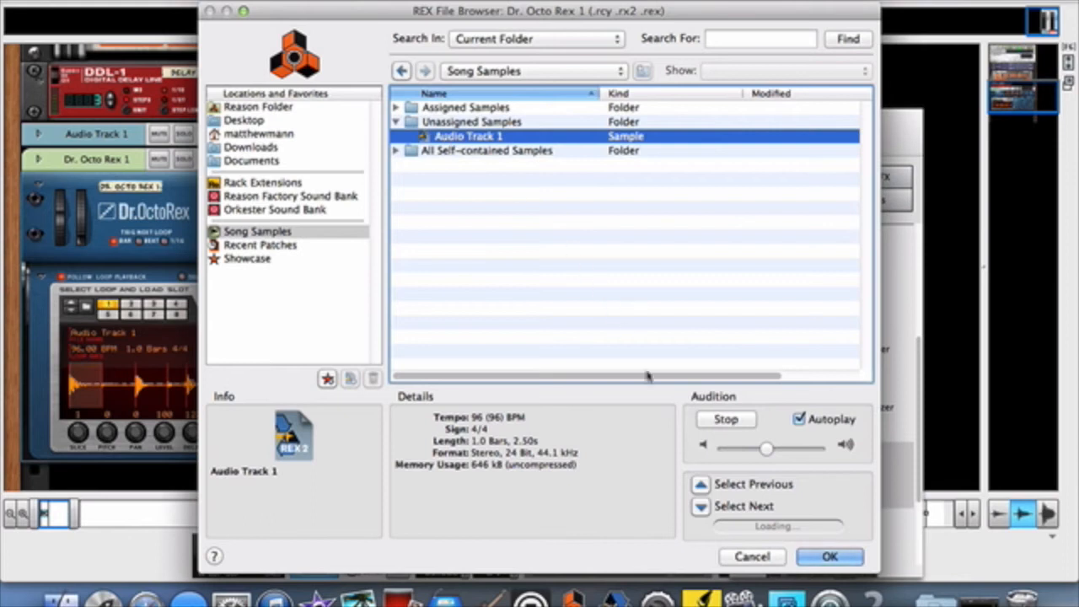
left_click(831, 557)
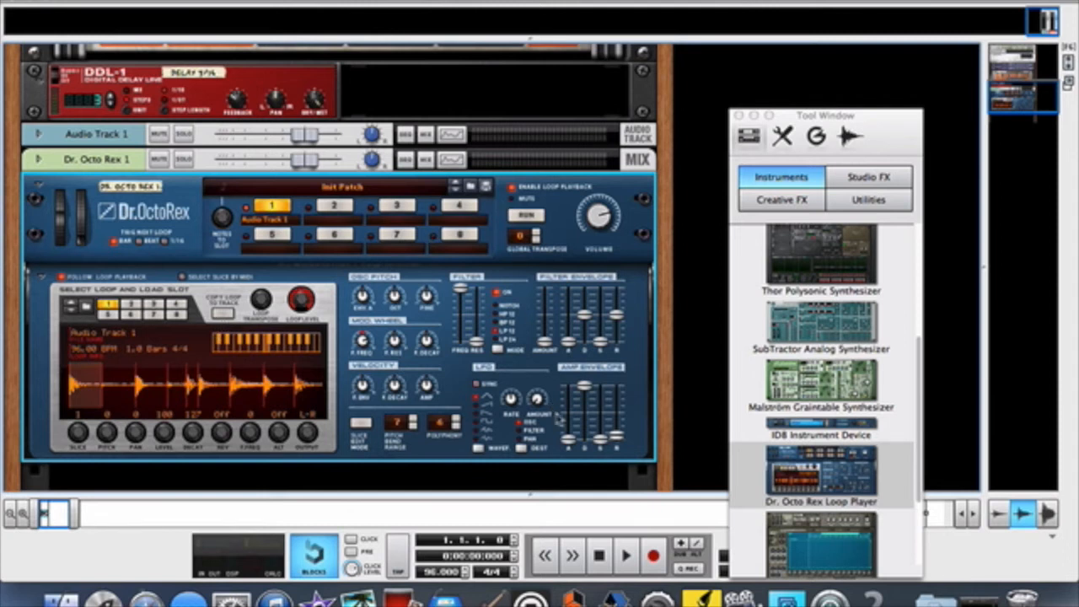
Play the loaded loop in Dr. Octo Rex, select slice 7, and examine the slice reverse and filter frequency controls.
left_click(625, 555)
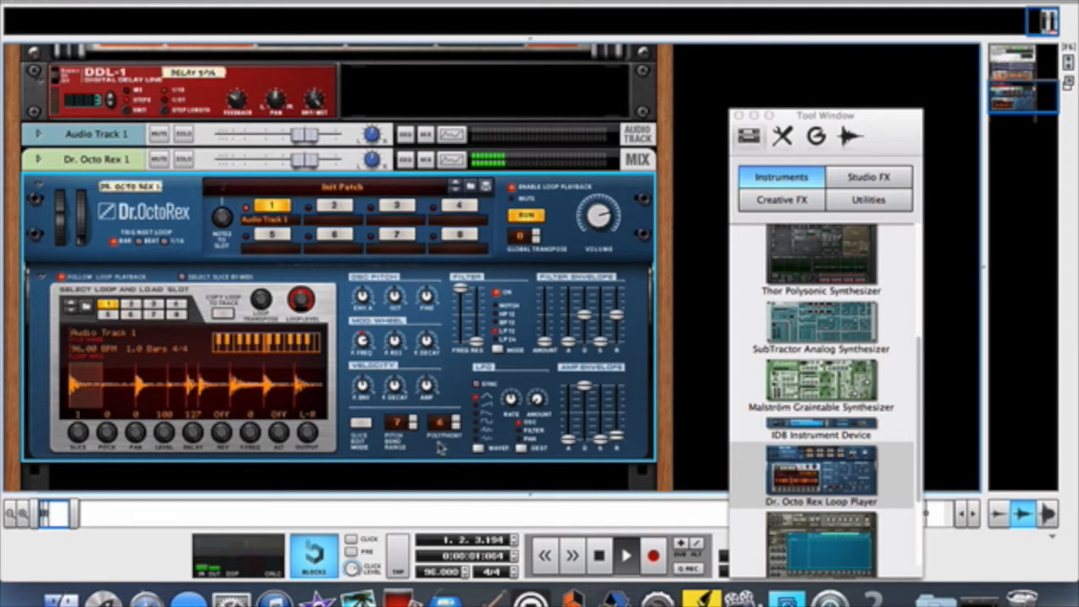
left_click(247, 398)
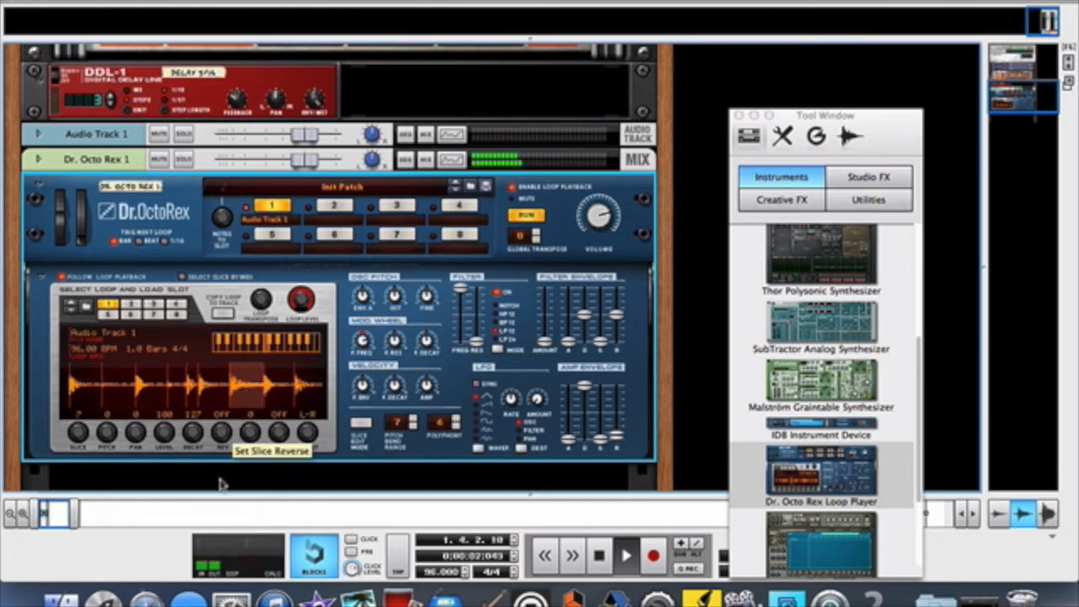
right_click(223, 439)
left_click(223, 439)
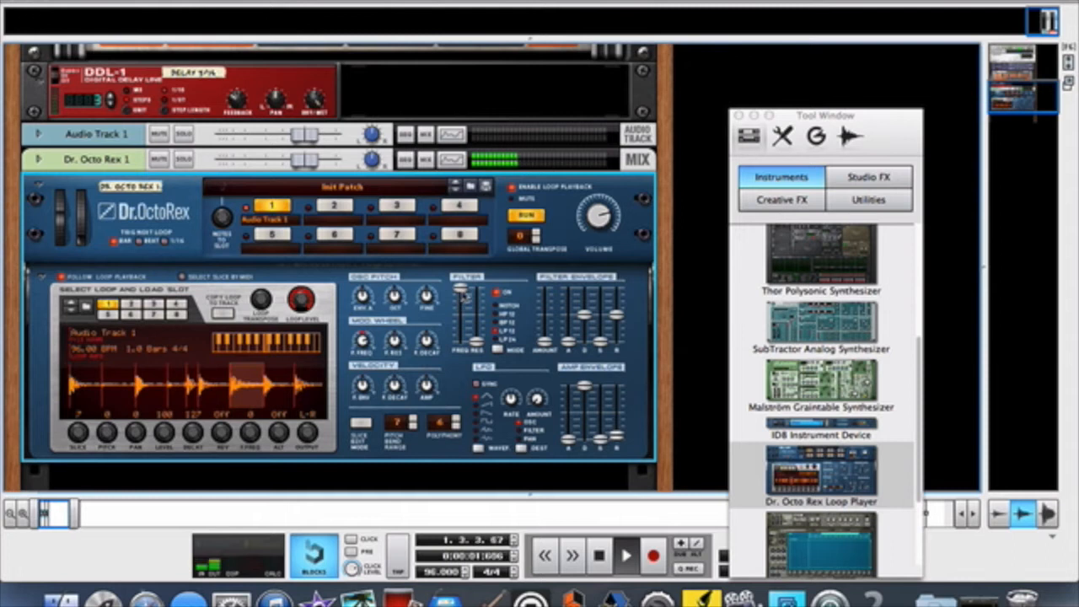
mouse_move(465, 292)
left_mouse_down()
mouse_move(464, 335)
mouse_move(463, 292)
left_mouse_up()
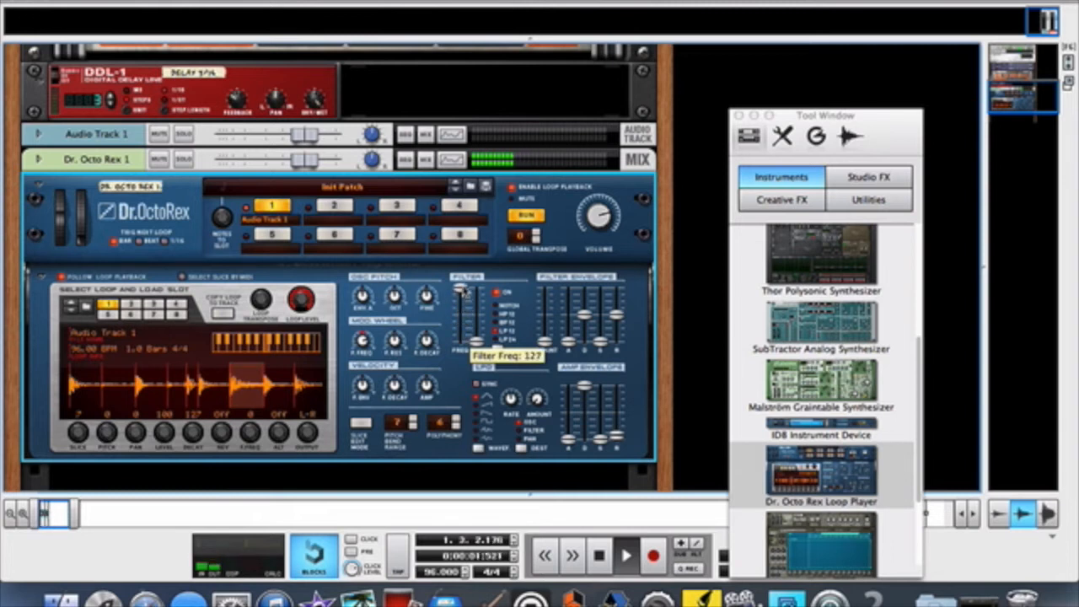
Check the Dr. Octo Rex filter resonance control while the loop plays, and stop playback back at the song start.
mouse_move(477, 342)
left_mouse_down()
mouse_move(477, 326)
mouse_move(480, 349)
left_mouse_up()
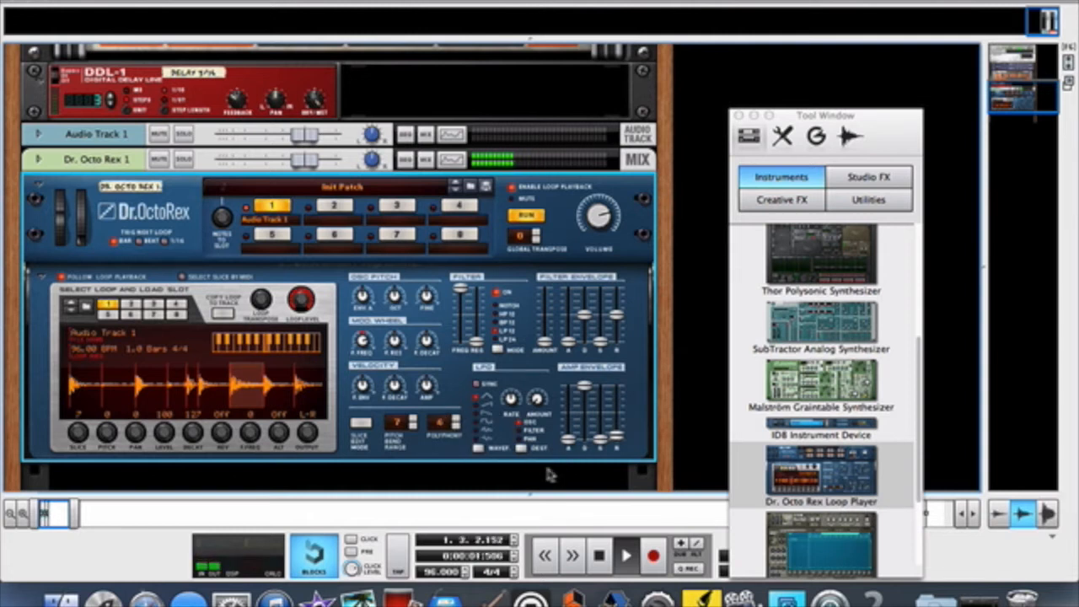
left_click(599, 557)
left_click(599, 556)
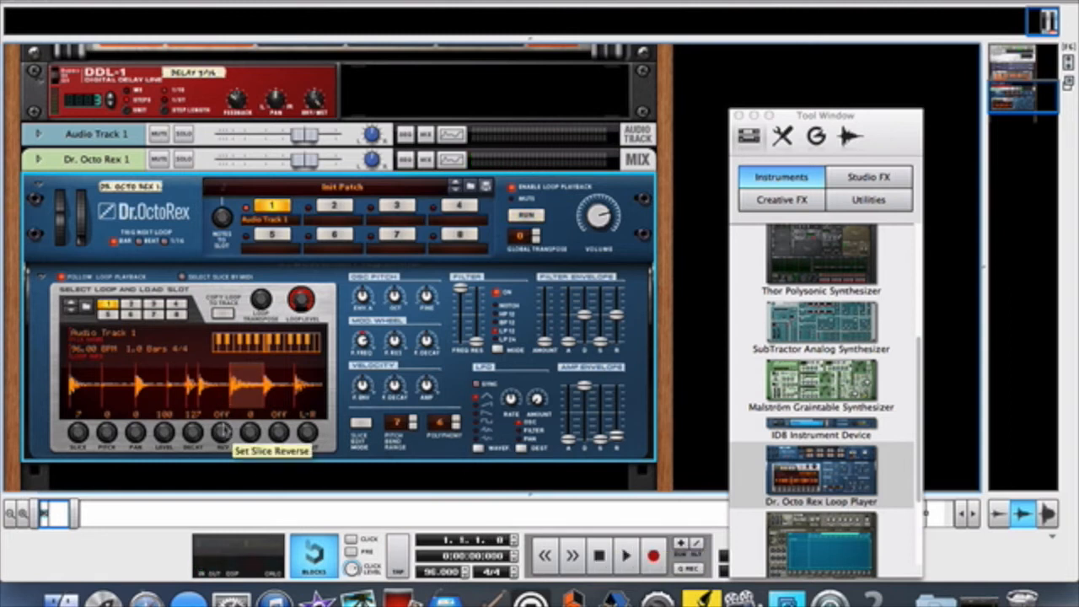
Try lowering slice 7's pitch to -4 while the loop plays, reset the pitch to 0, and stop playback.
left_click_drag(249, 434, 252, 452)
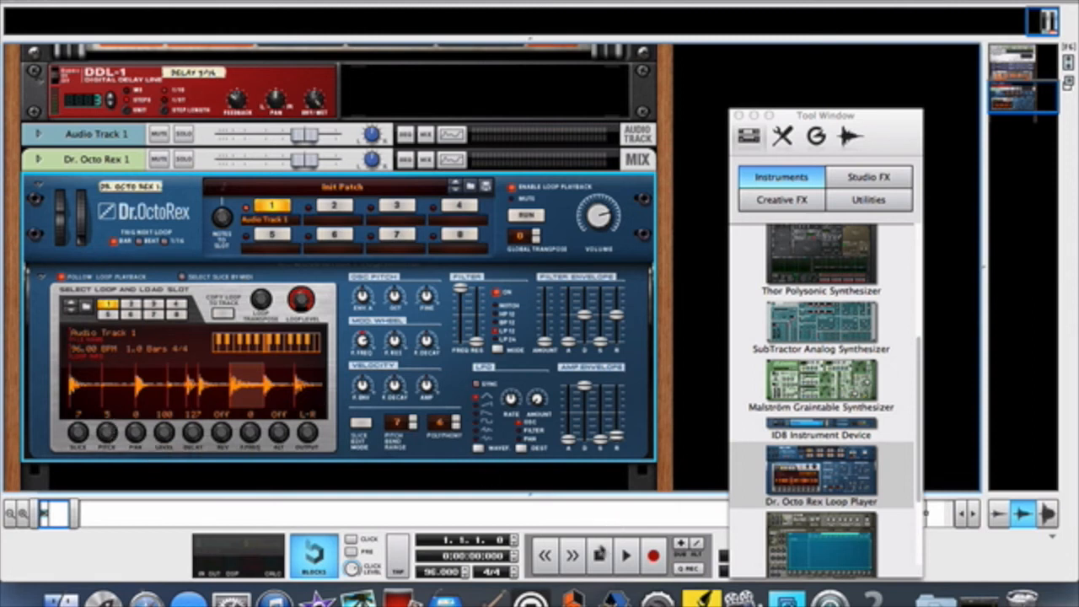
left_click(626, 554)
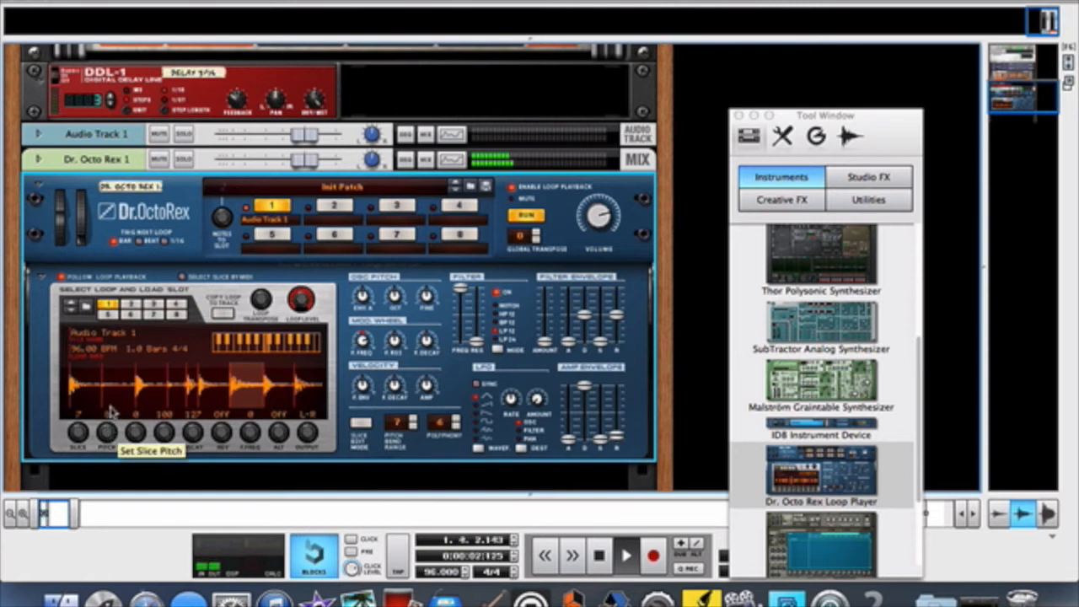
left_click_drag(111, 455, 111, 504)
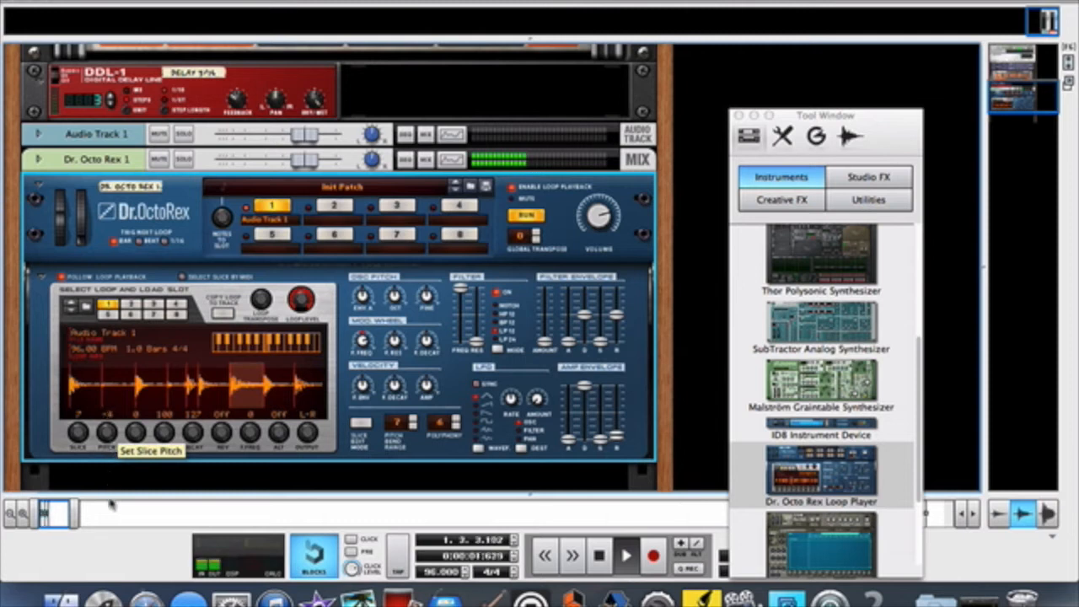
right_click(103, 441)
left_click(103, 442)
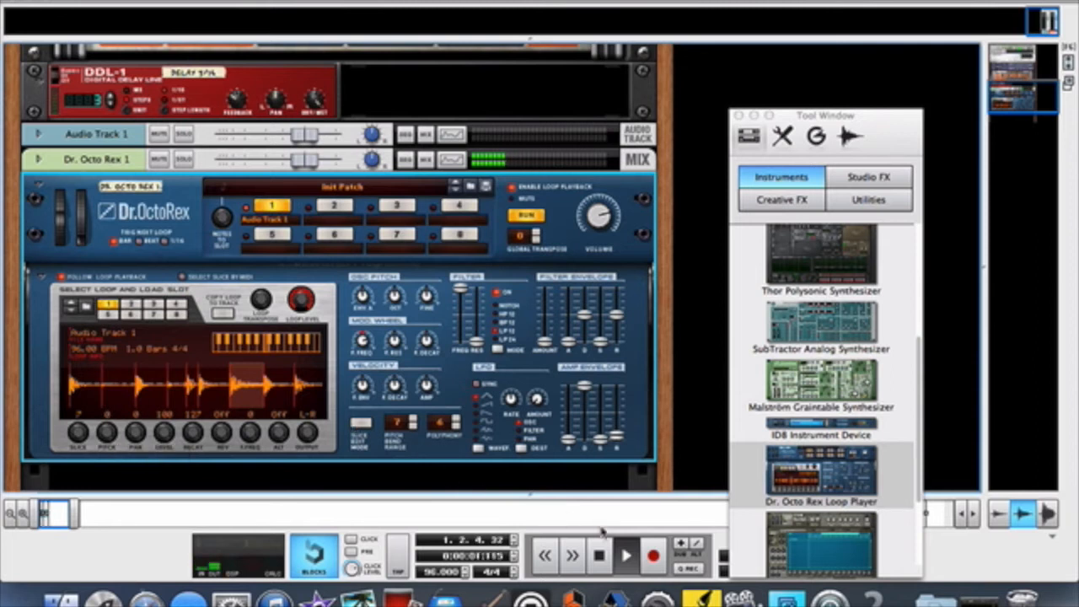
left_click(598, 554)
left_click(598, 555)
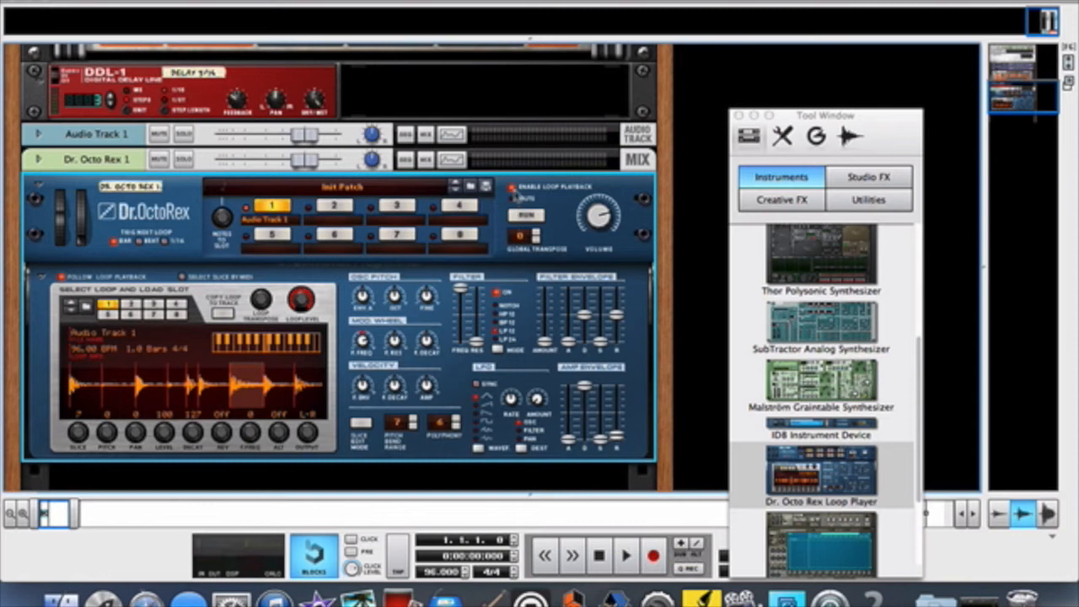
Disable Dr. Octo Rex loop playback, copy the loop to its sequencer track, and play the one-bar clip from the sequencer.
left_click(511, 188)
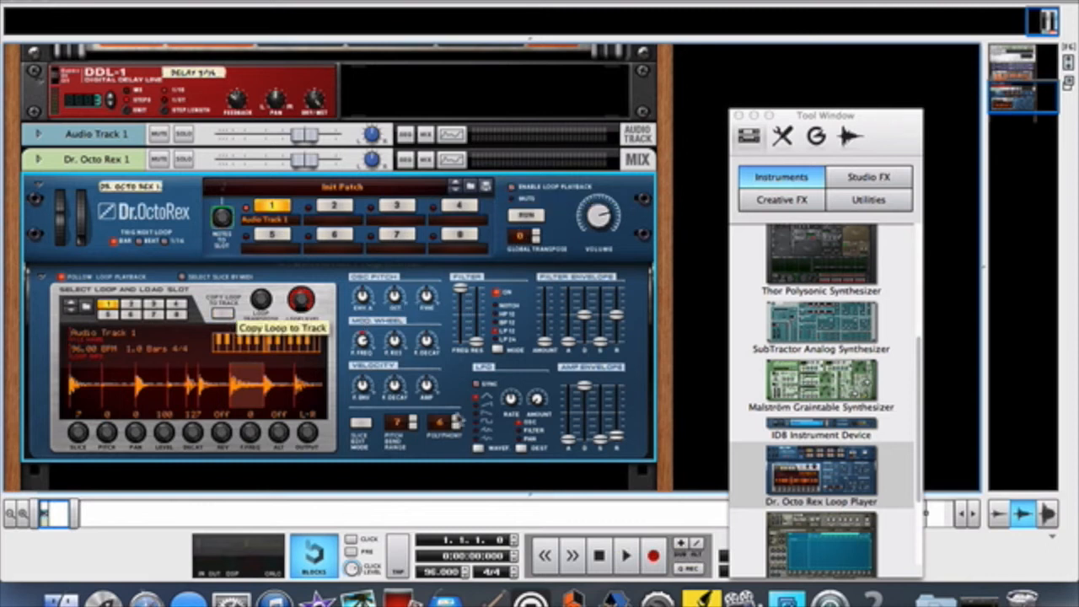
left_click_drag(538, 493, 556, 173)
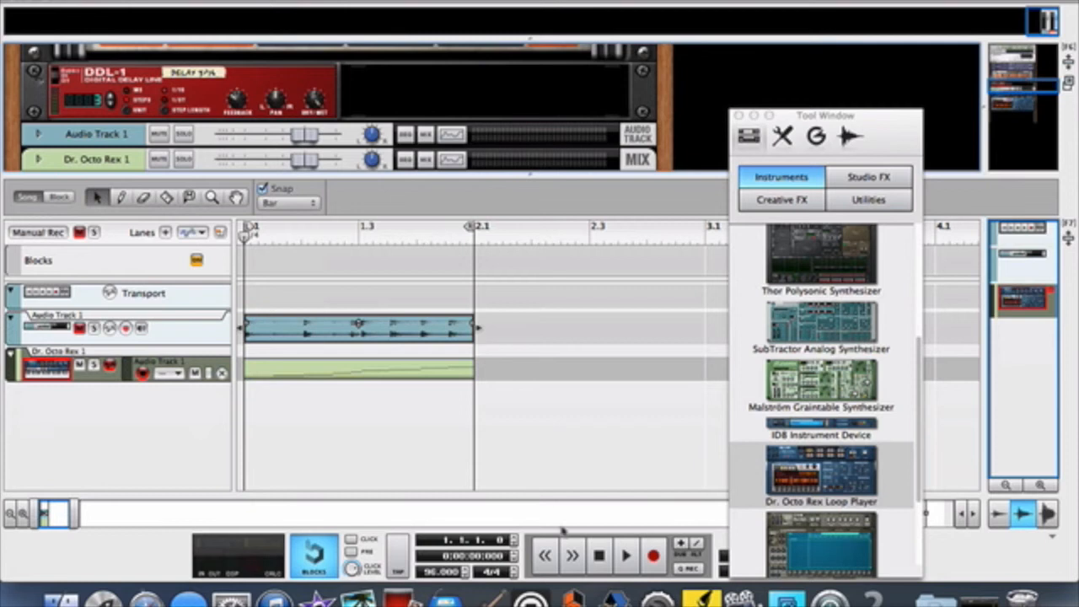
left_click(625, 556)
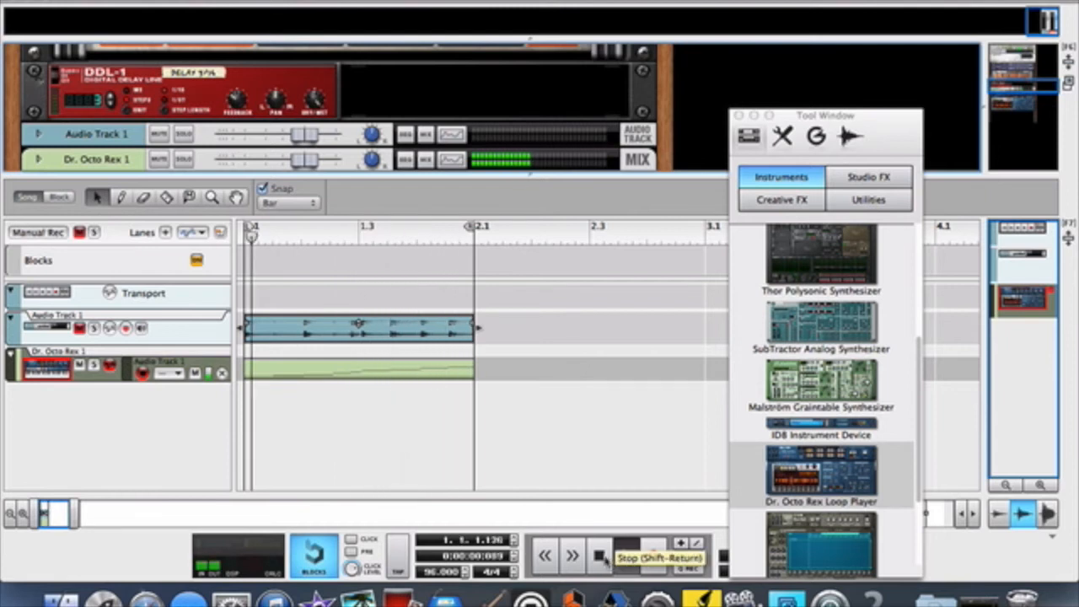
double_click(600, 557)
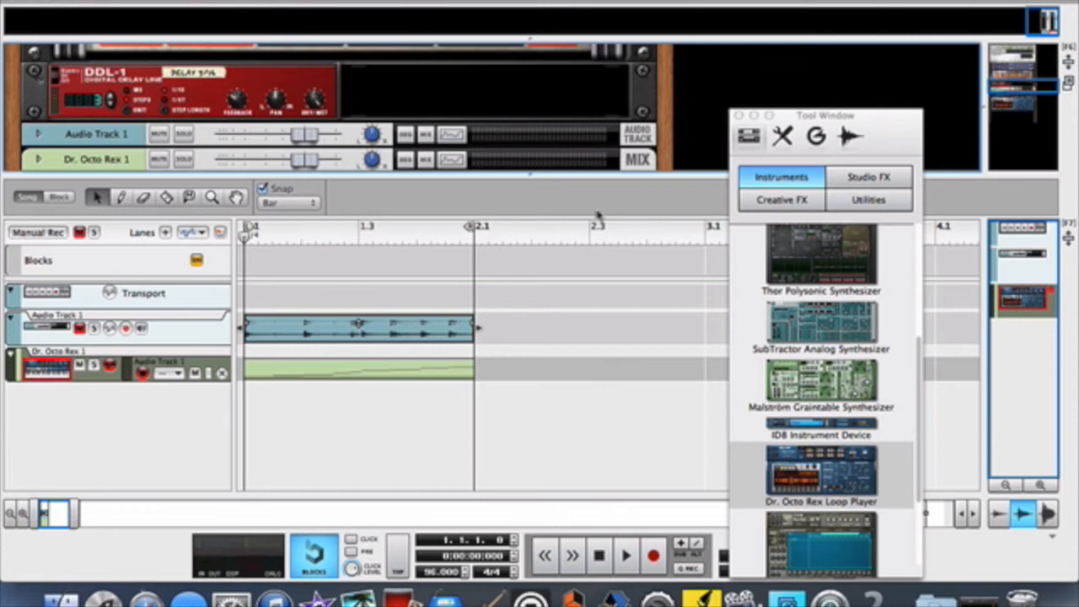
Mute the Dr. Octo Rex 1 track in the sequencer and restore the full-height rack view.
left_click_drag(591, 172, 594, 210)
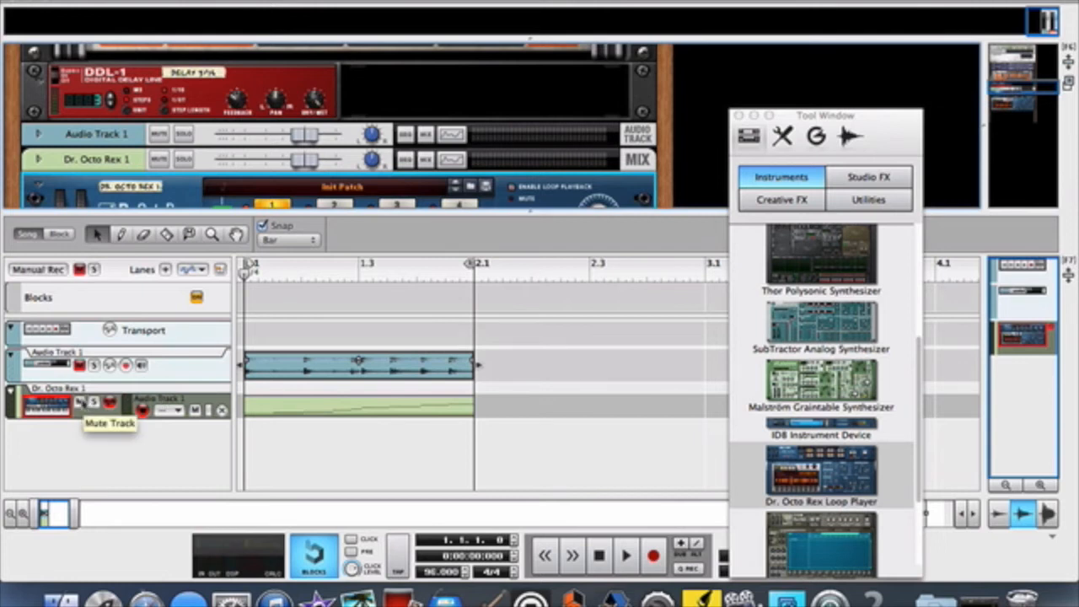
left_click(79, 402)
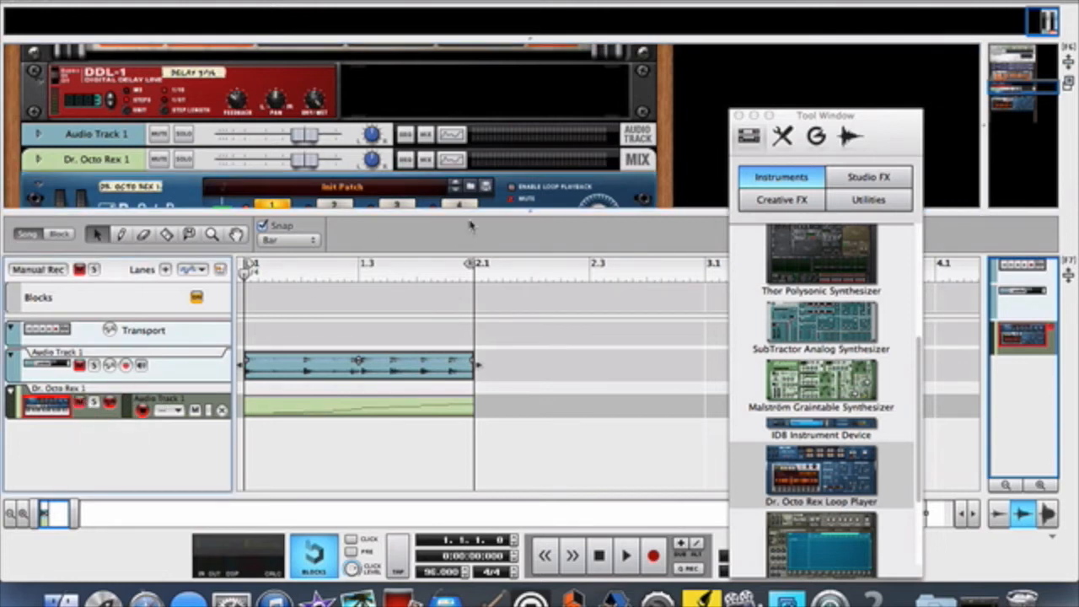
left_click_drag(483, 212, 497, 461)
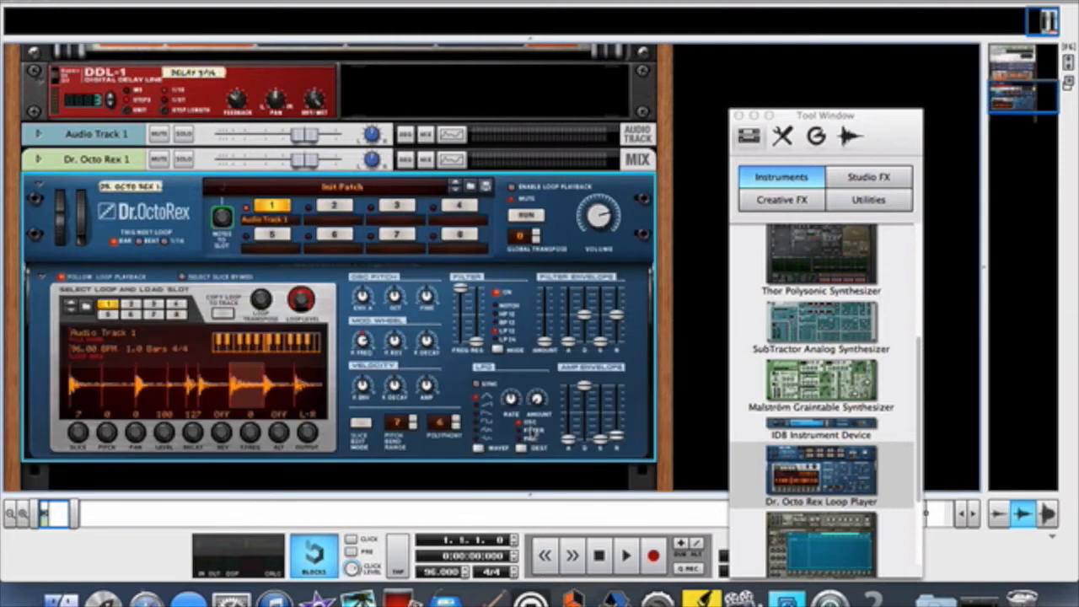
Add a Redrum Drum Computer below Dr. Octo Rex and reset the device to clear its default kit.
scroll(595, 263, "down", 4)
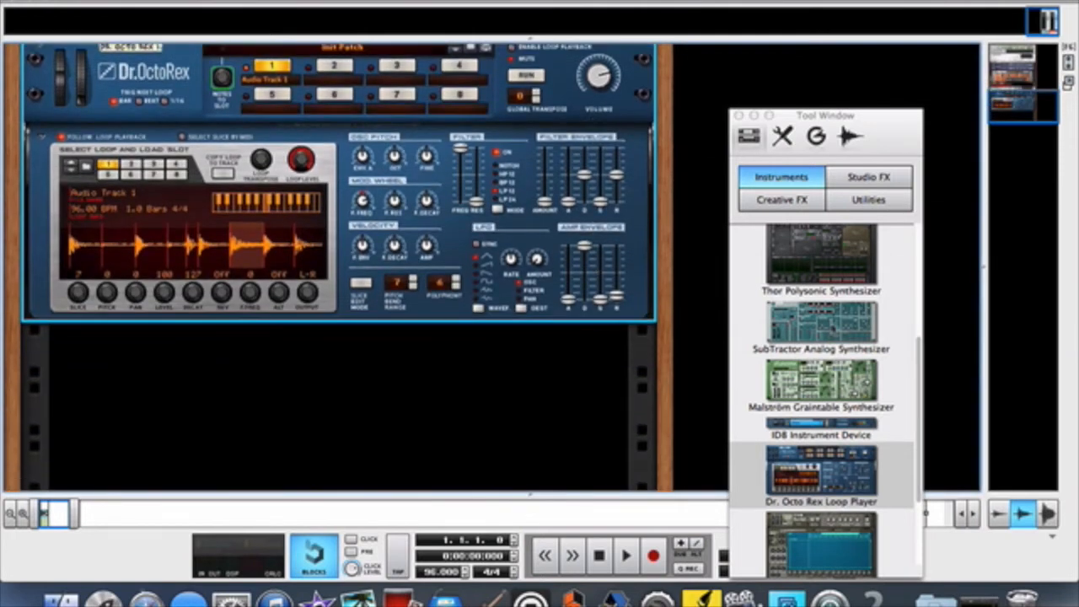
scroll(847, 339, "up", 6)
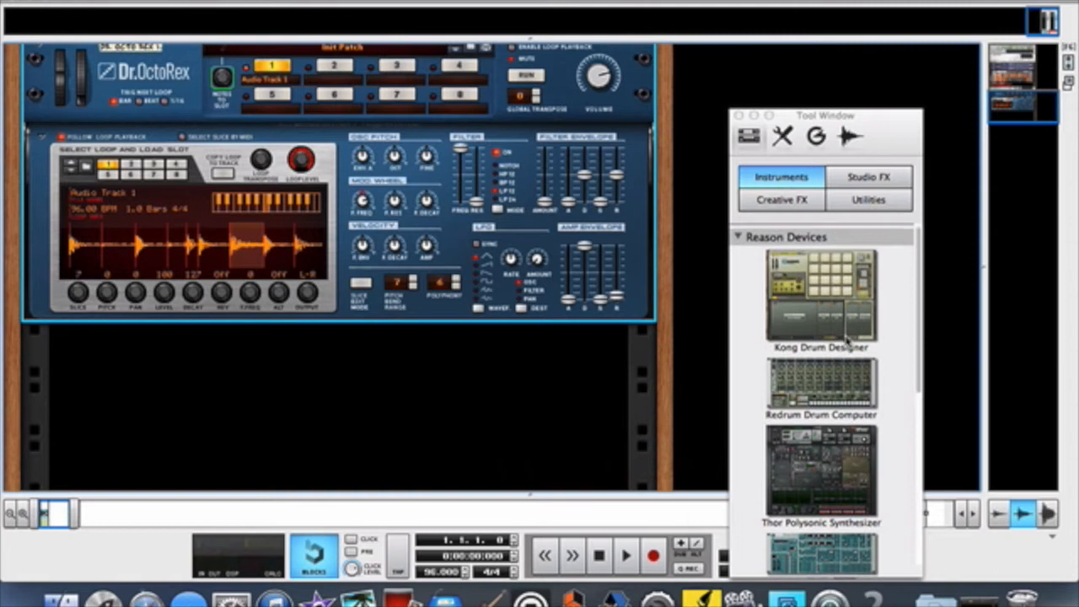
left_click_drag(821, 383, 379, 415)
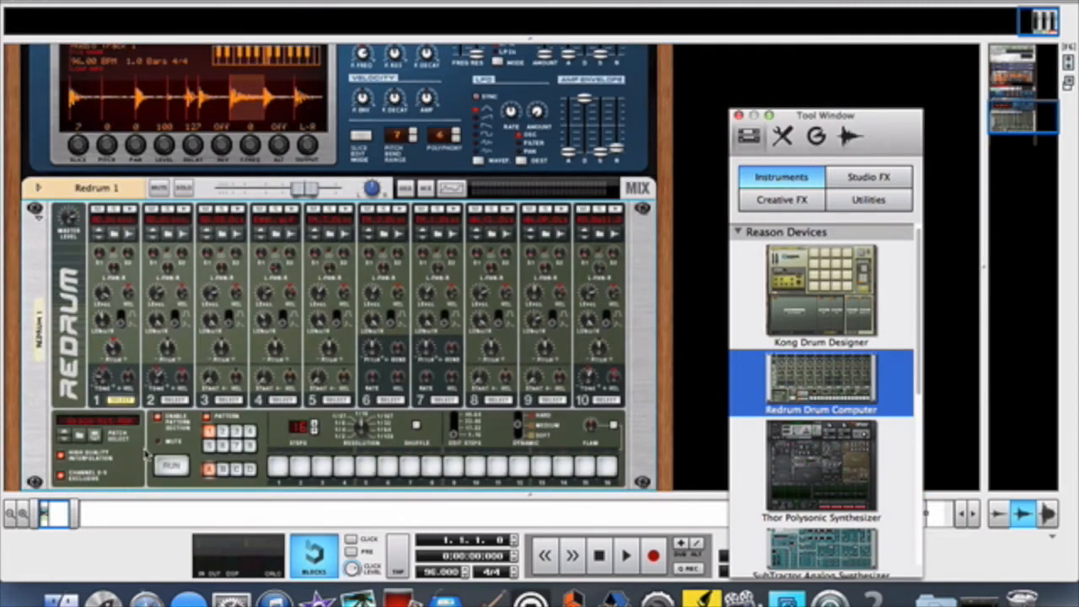
right_click(145, 450)
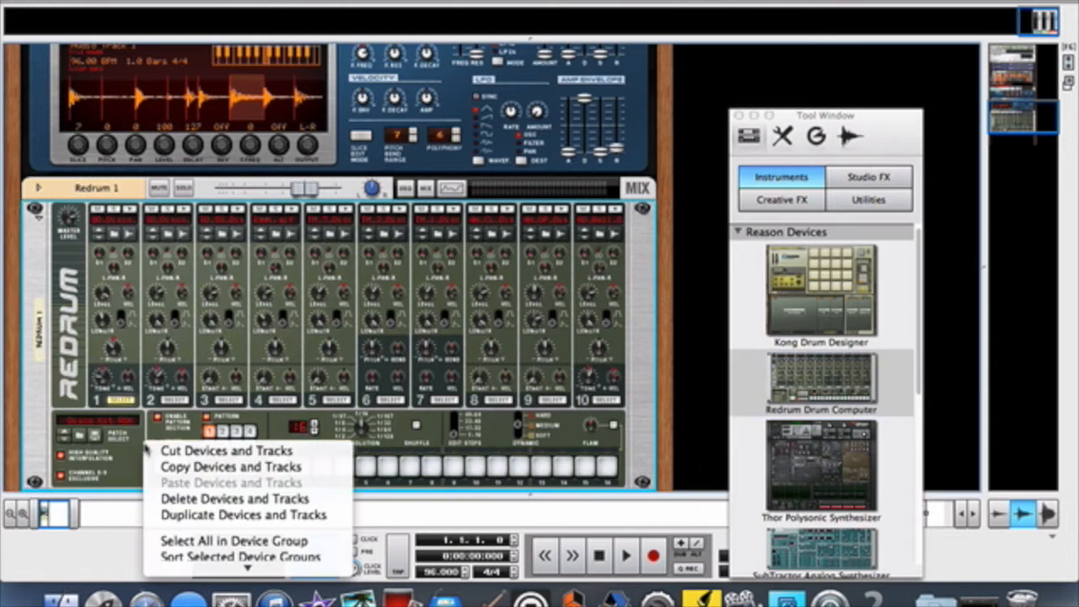
mouse_move(248, 569)
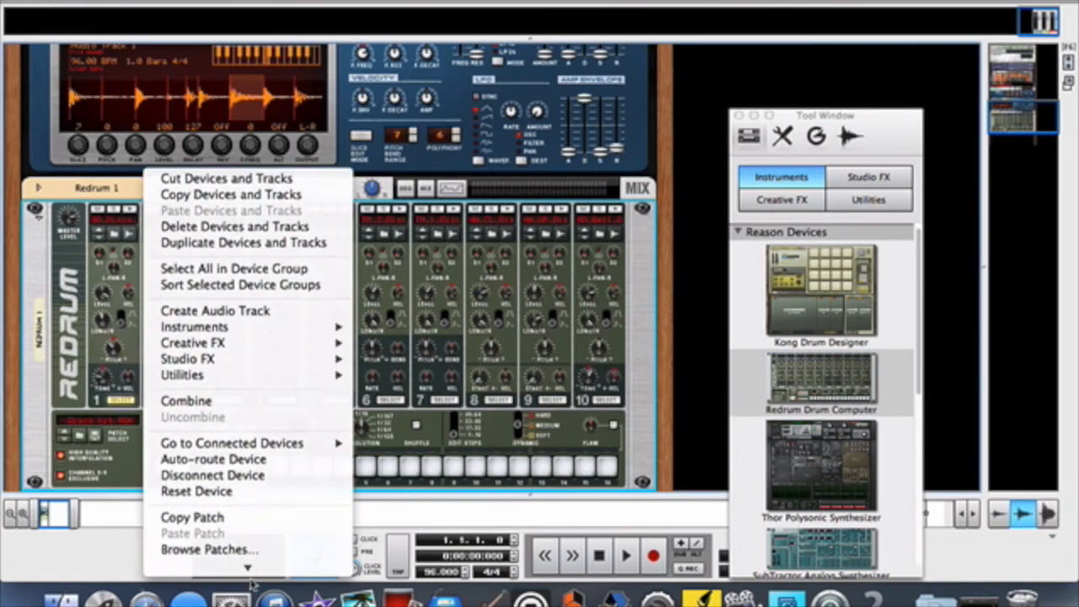
left_click(249, 429)
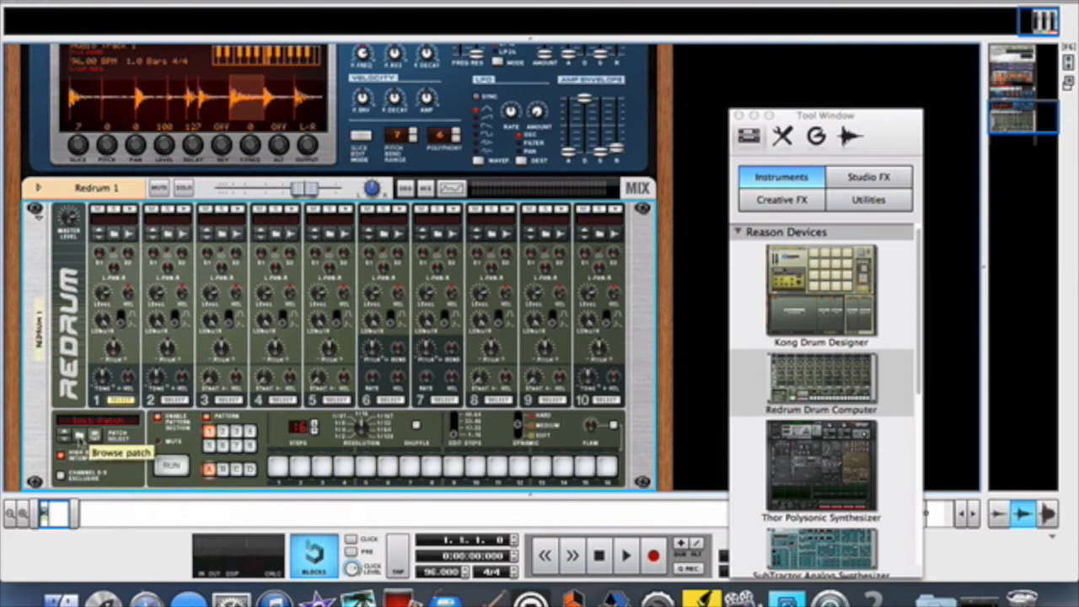
Load the Drip Redrum patch from the Desktop into Redrum 1.
left_click(80, 435)
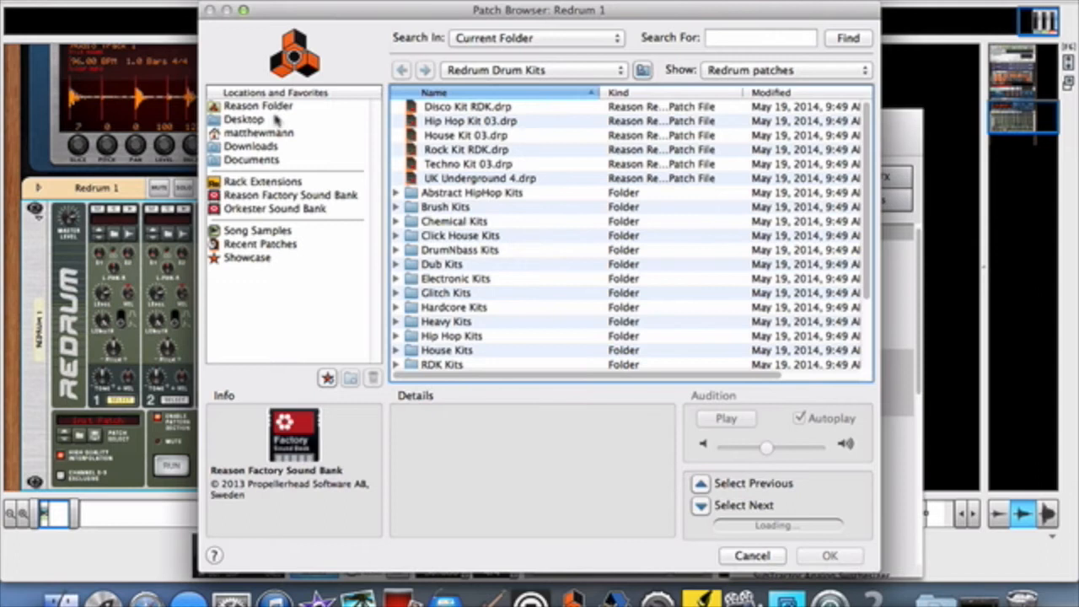
left_click(271, 120)
left_click(444, 105)
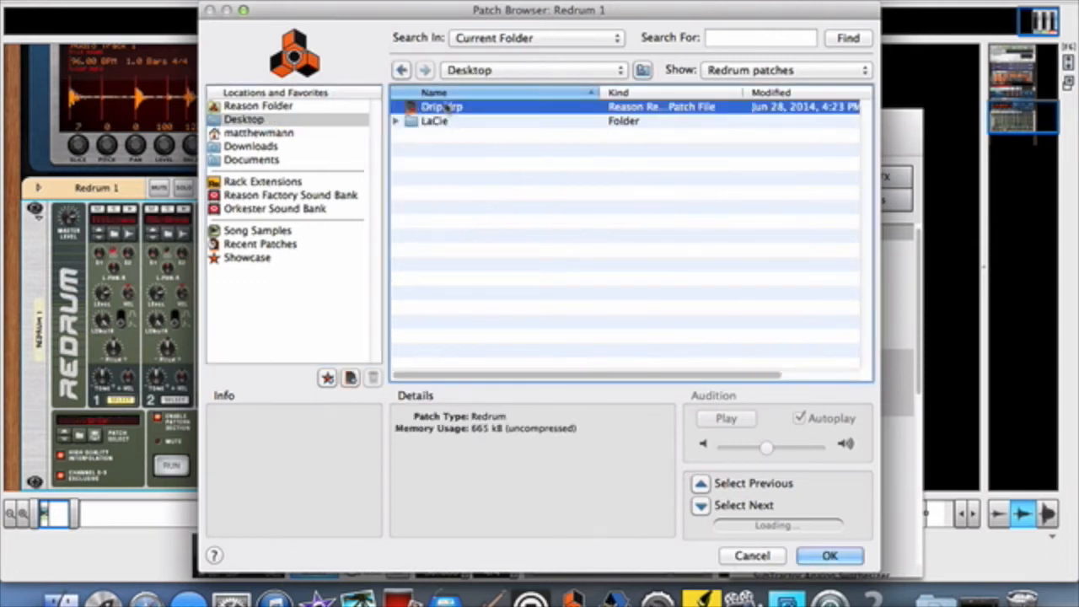
left_click(819, 557)
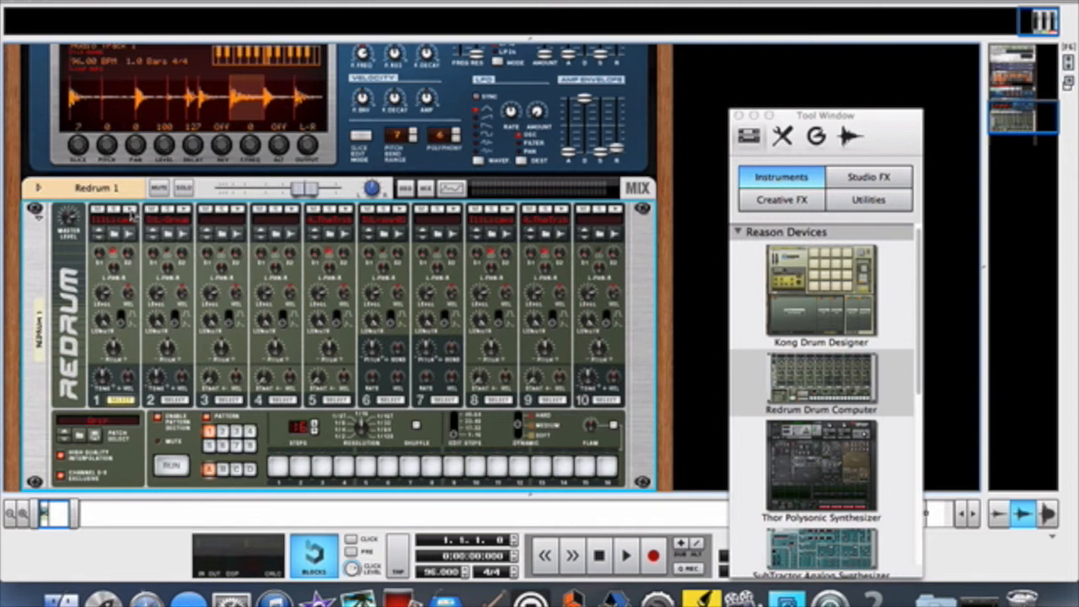
Audition the loaded drum sounds on Redrum channels 2, 5, 6 and 8, and select channel 5.
left_click(185, 209)
left_click(344, 217)
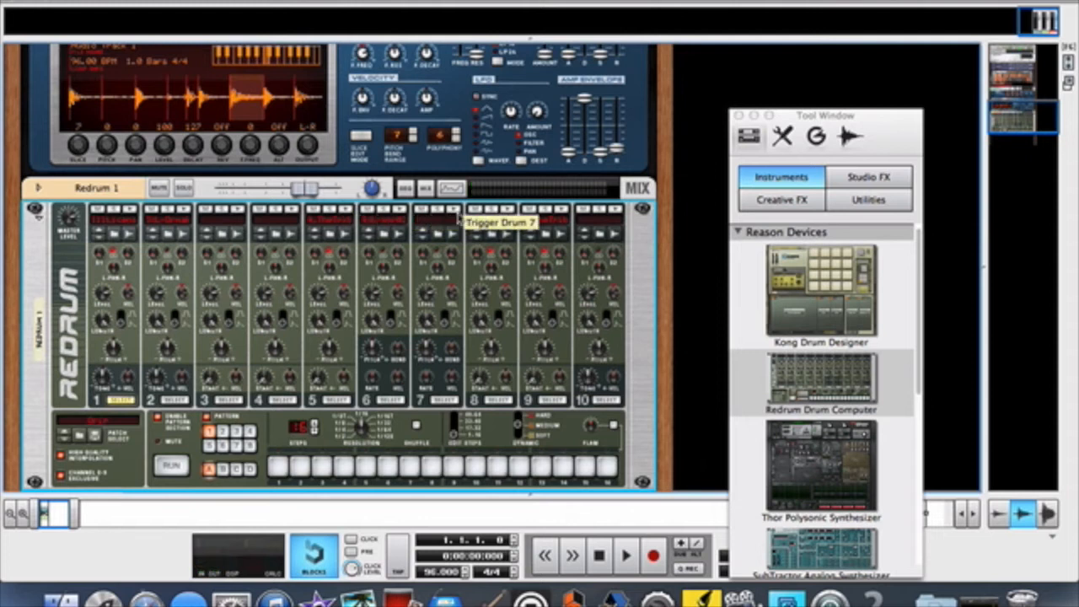
left_click(507, 210)
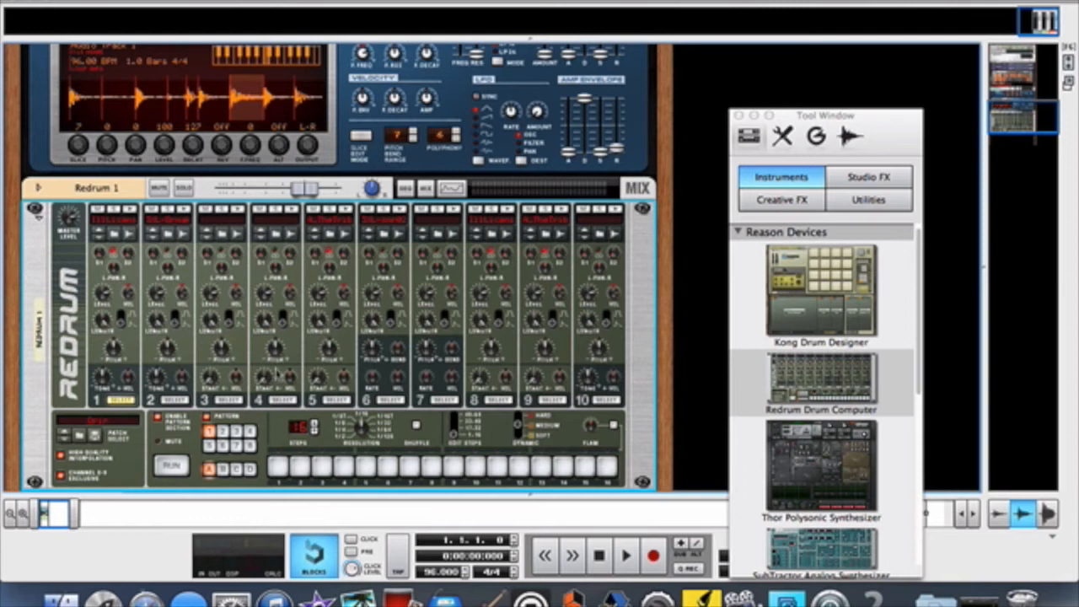
left_click(336, 400)
left_click(346, 210)
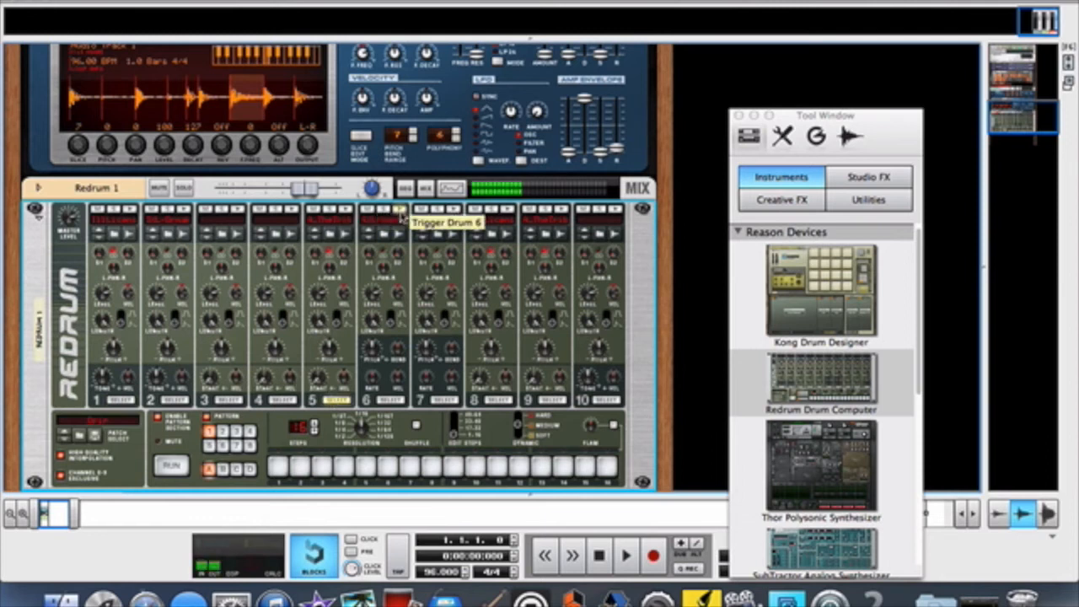
left_click(348, 212)
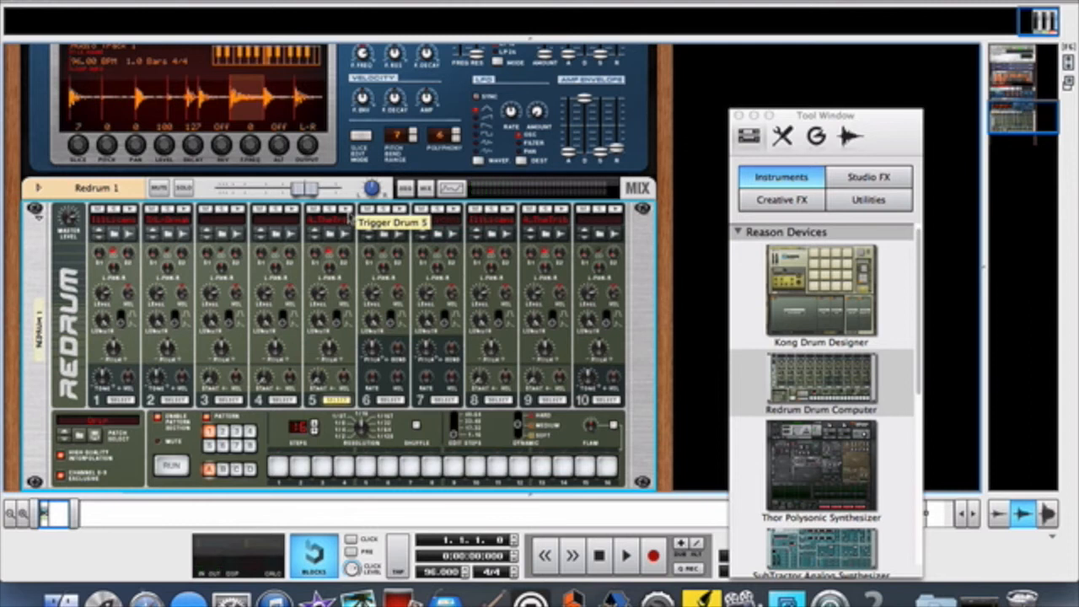
On Redrum's rear, cable channel 1's gate out to channel 2's gate in and channel 5's to channel 6's, and test the layered hits.
key("Tab")
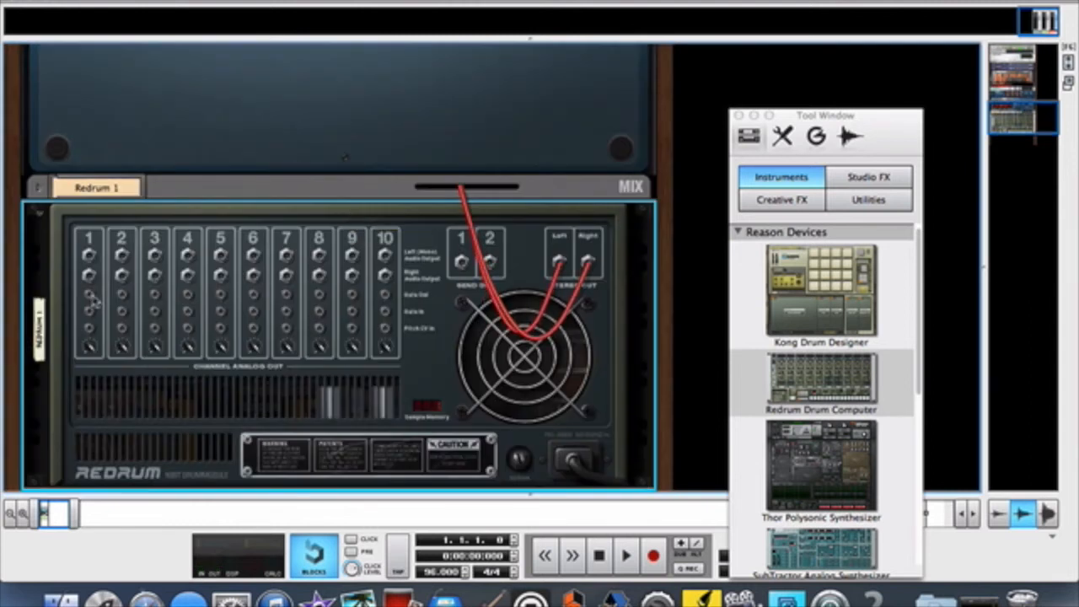
left_click_drag(90, 295, 122, 311)
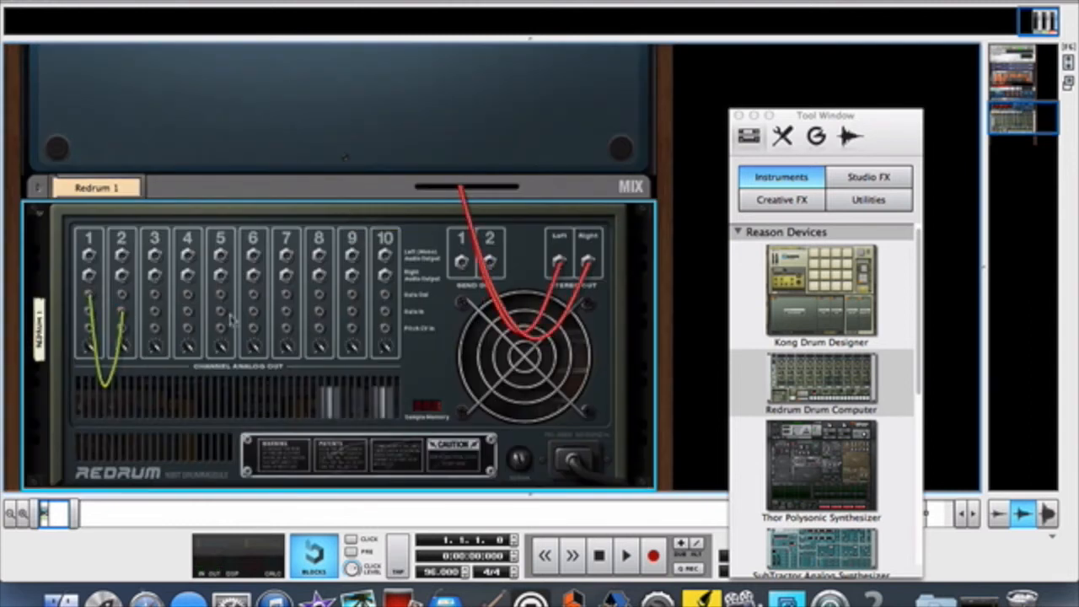
left_click_drag(221, 297, 253, 312)
key("Tab")
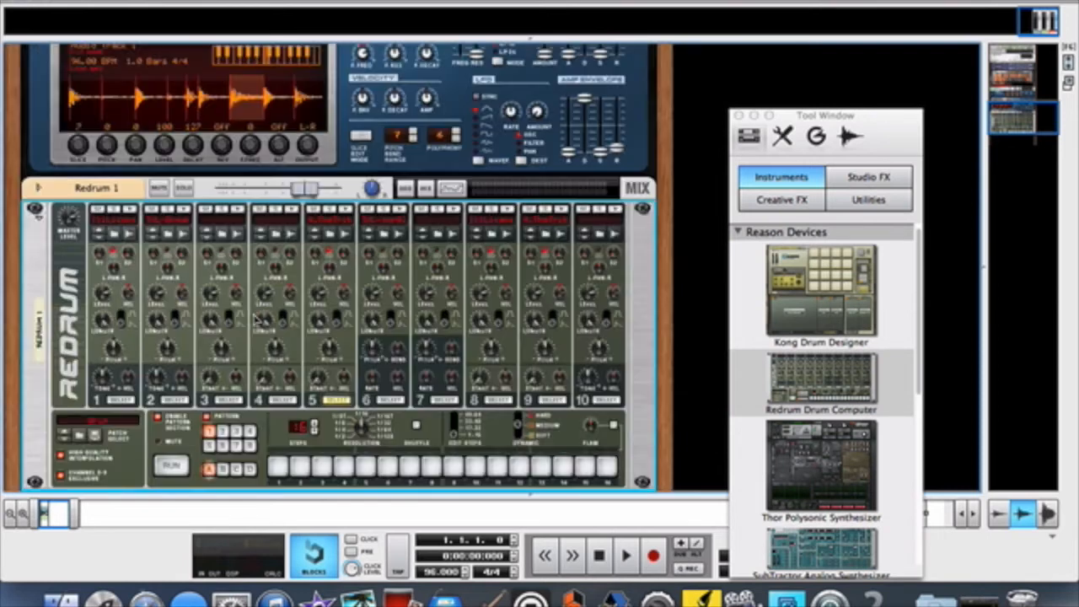
left_click(131, 209)
left_click(131, 209)
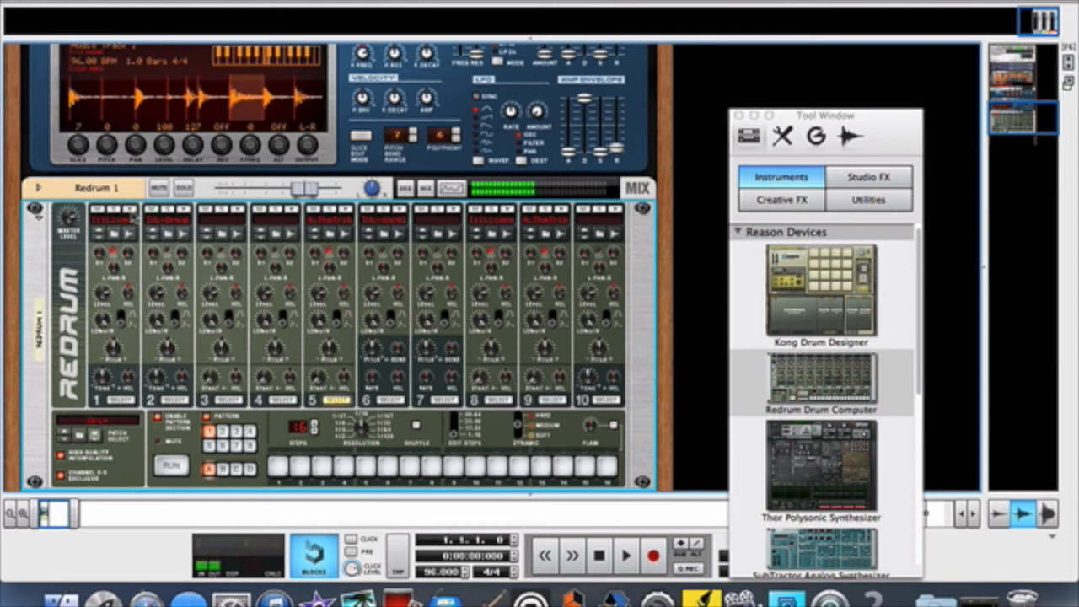
left_click(356, 212)
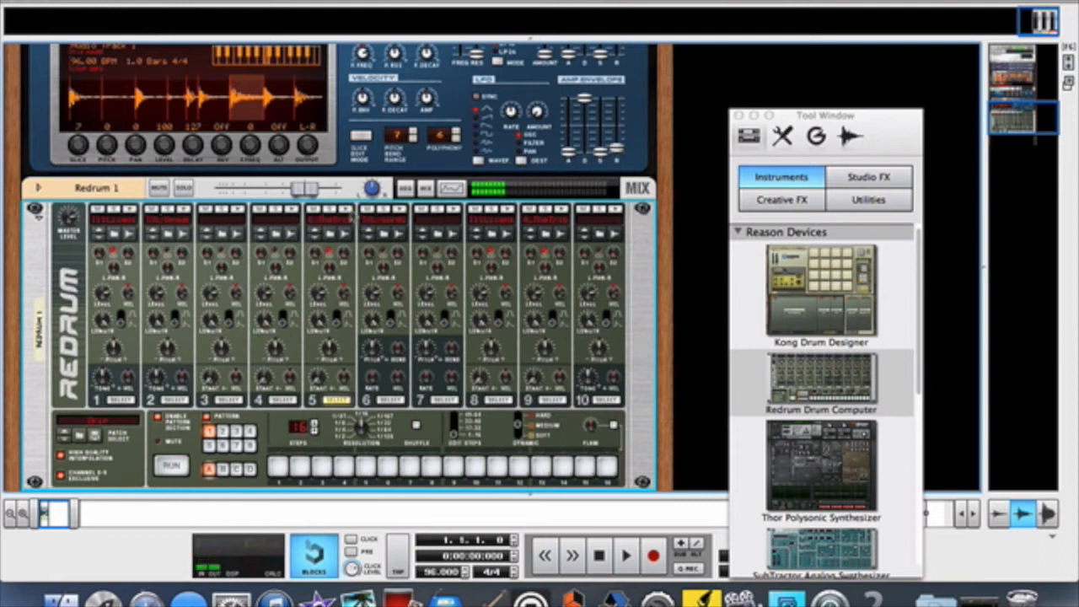
Program the channel 5 snare on steps 5 and 13, and the channel 1 kick on steps 1, 8, 9, 11 and 15, with step 8 soft.
left_click(365, 465)
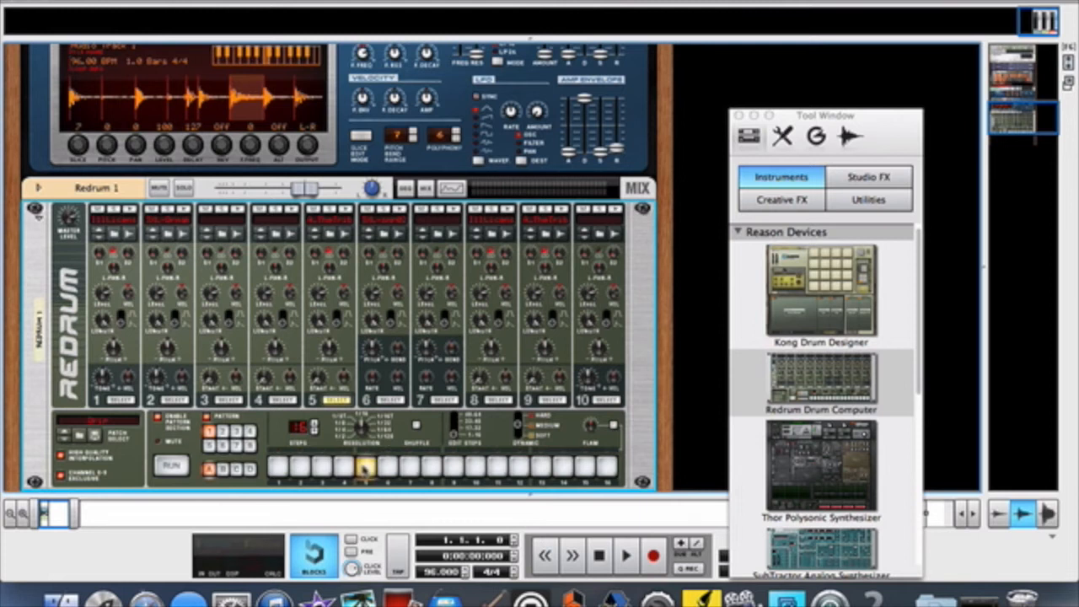
left_click(541, 466)
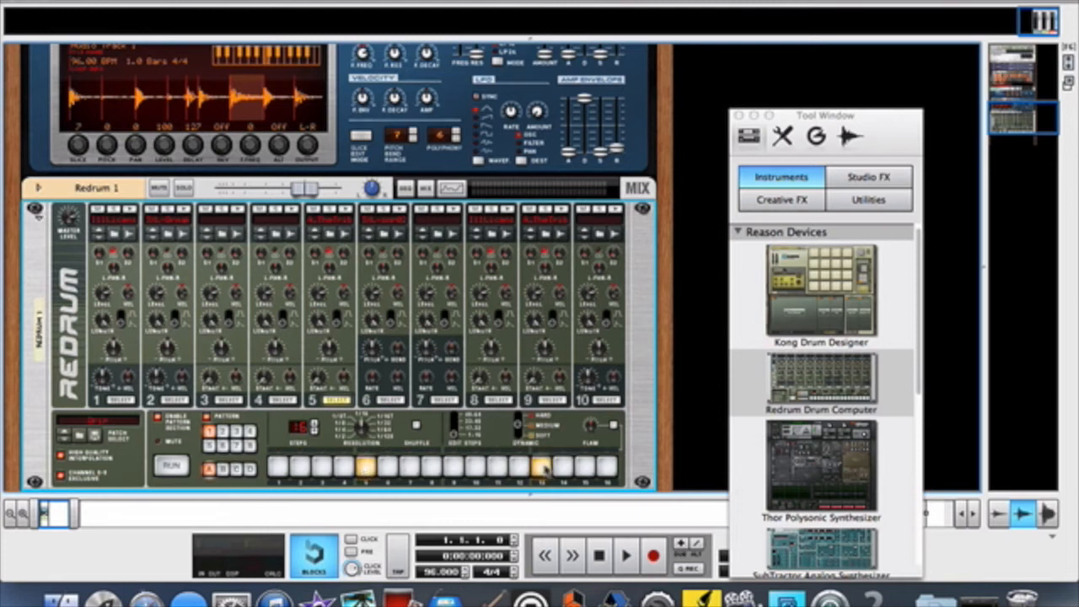
left_click(120, 400)
left_click(277, 467)
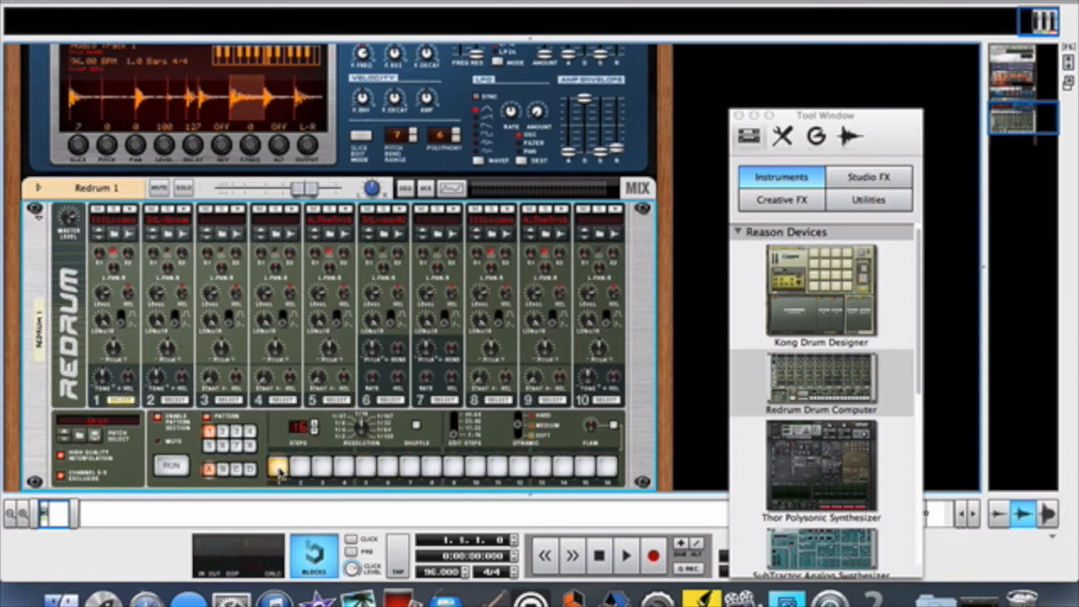
left_click(452, 467)
left_click(497, 468)
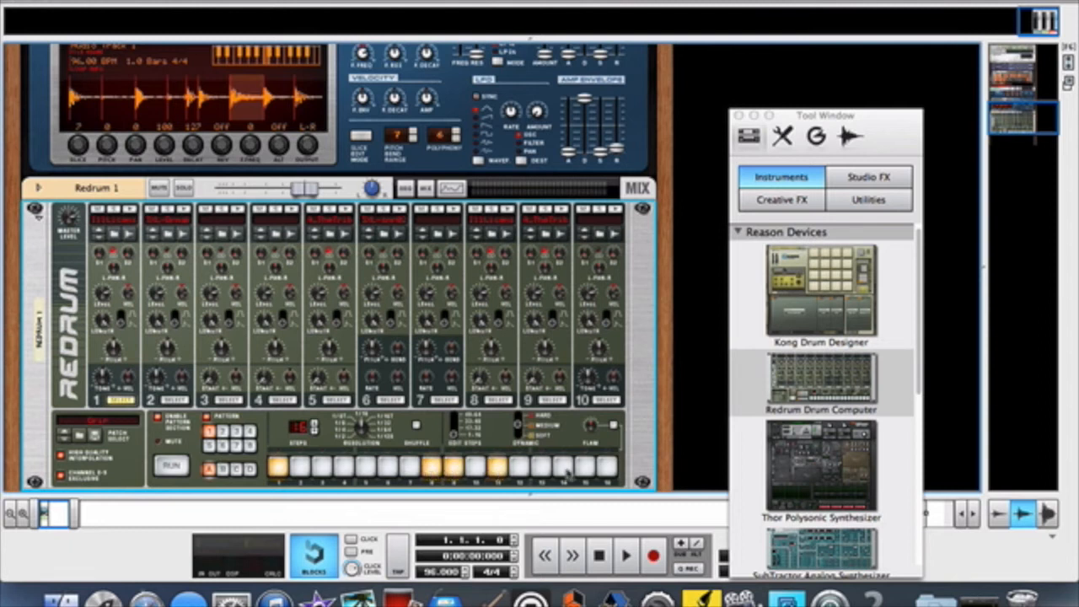
left_click(584, 466)
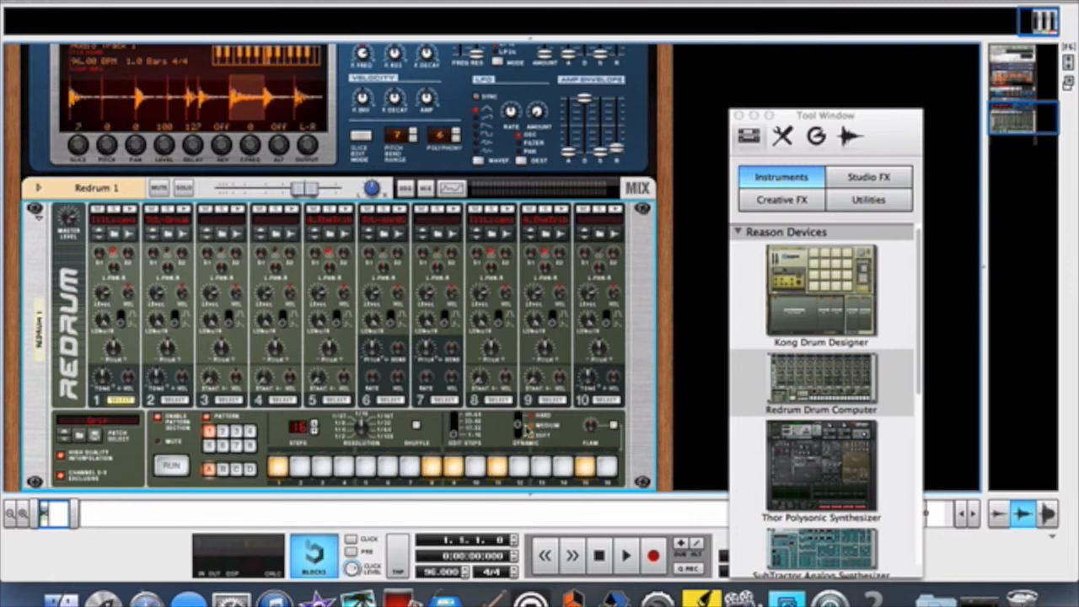
left_click(432, 468)
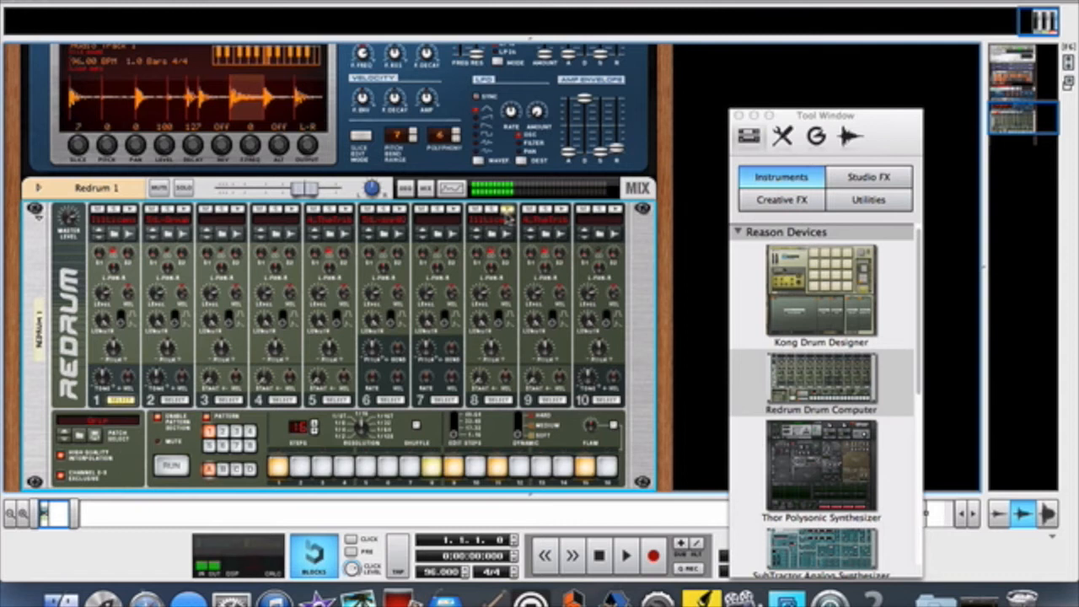
Program soft hi-hat hits for Redrum channel 8 on steps 1, 3, 5, 7, 9, 13 and 15.
left_click(498, 399)
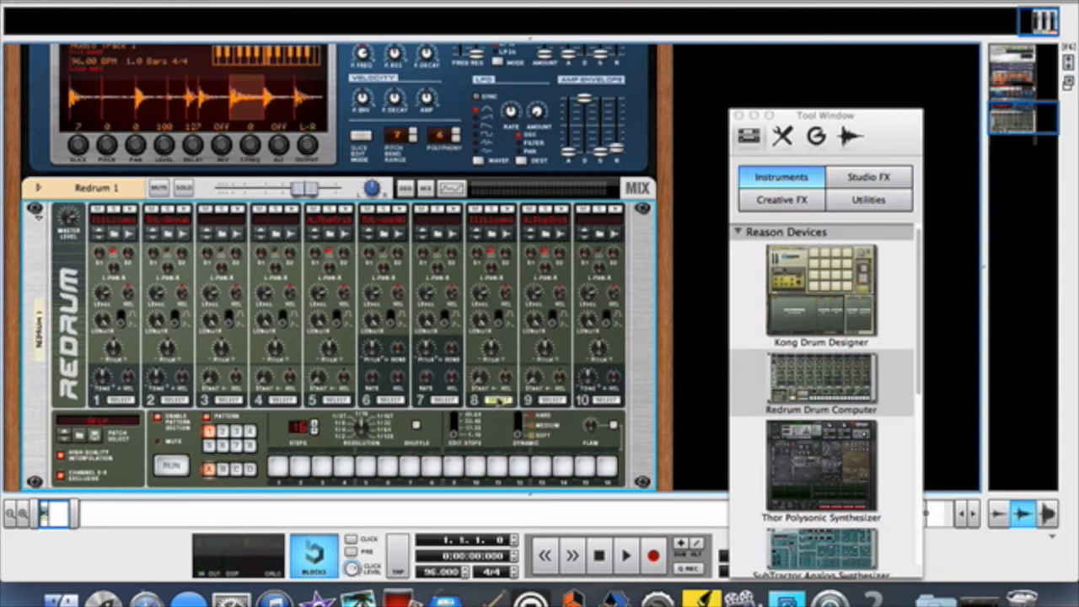
left_click(278, 466)
left_click(321, 466)
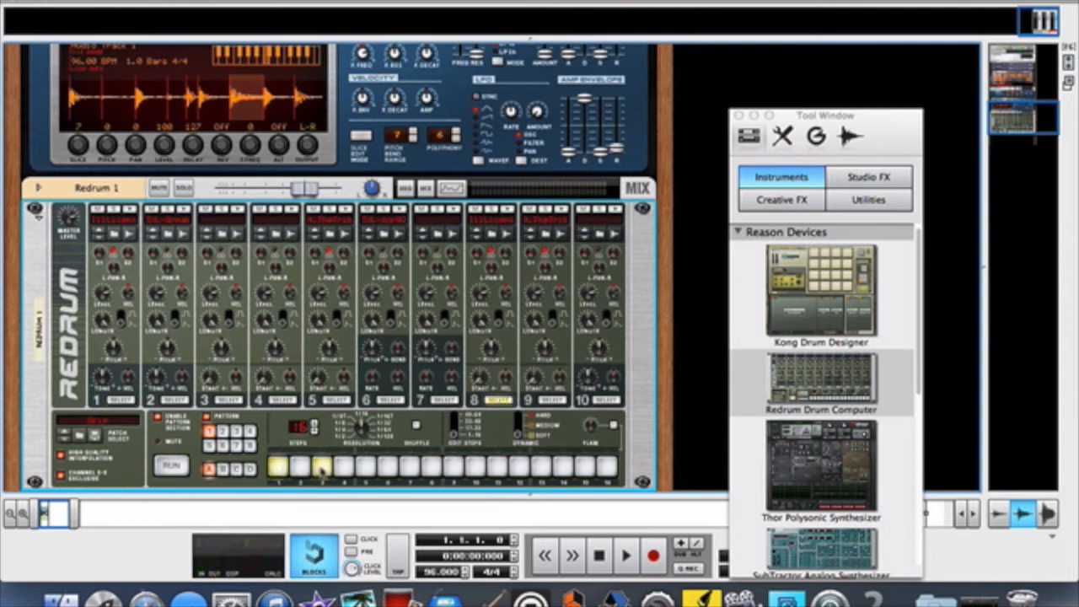
left_click(364, 467)
left_click(409, 468)
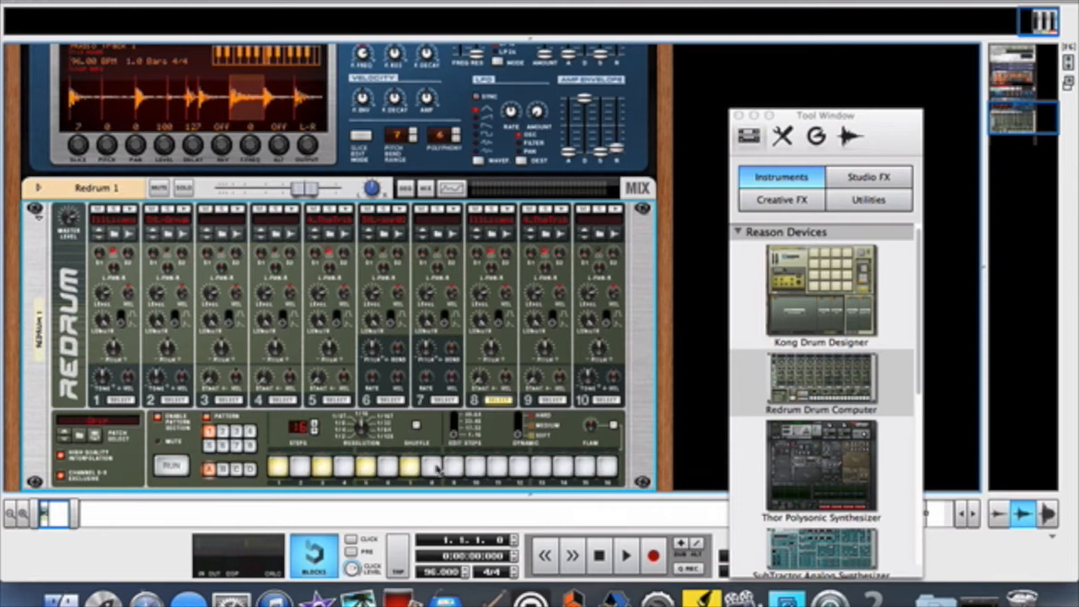
left_click(540, 468)
left_click(585, 466)
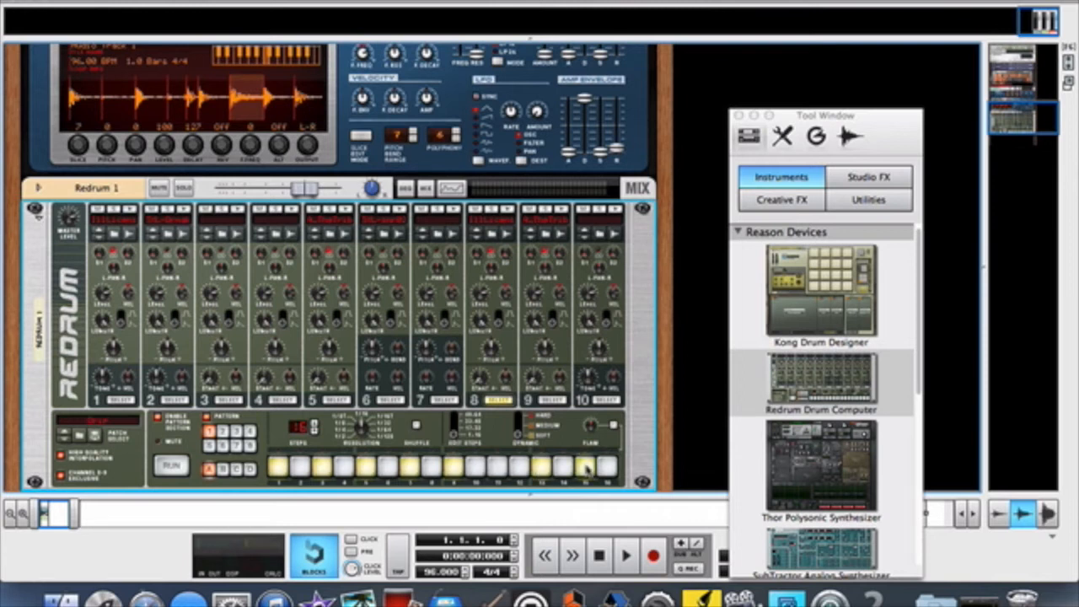
Add a soft hit for the channel 9 hi-hat on step 11 and run the pattern briefly to preview it.
left_click(551, 399)
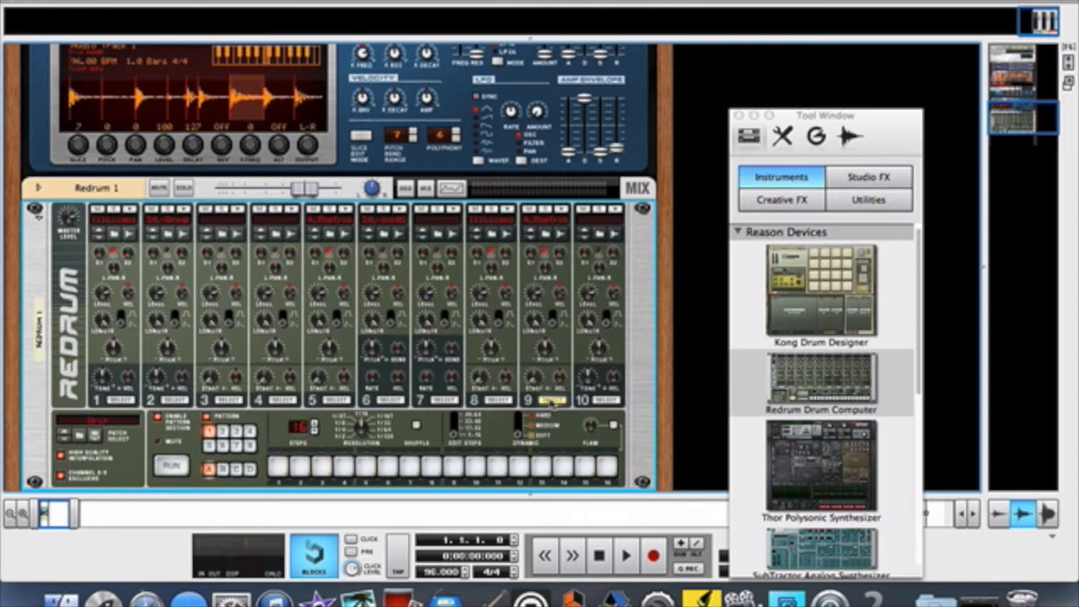
left_click(497, 467)
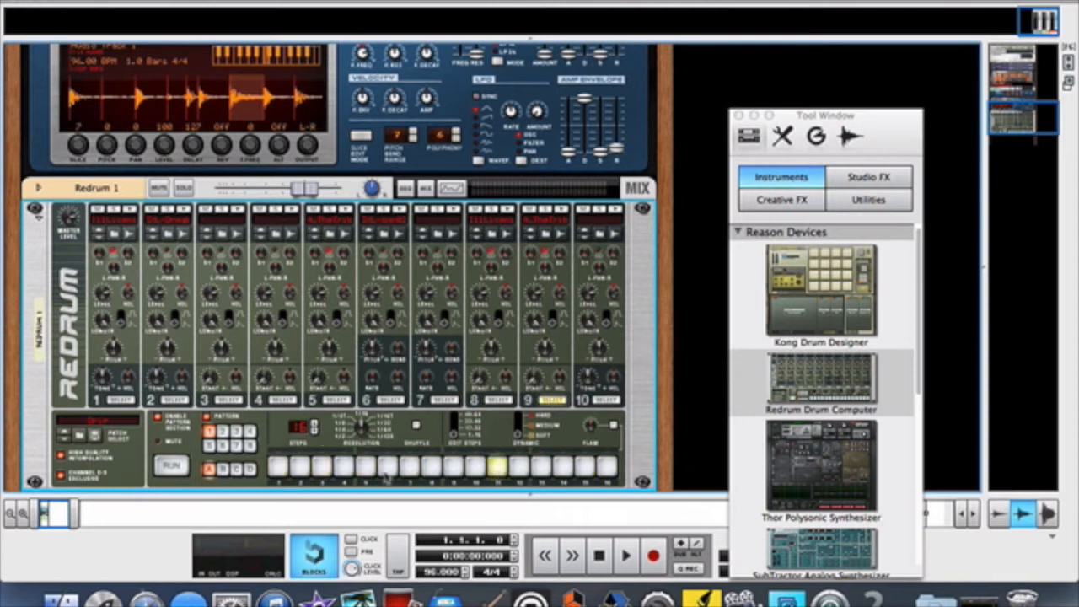
left_click(172, 469)
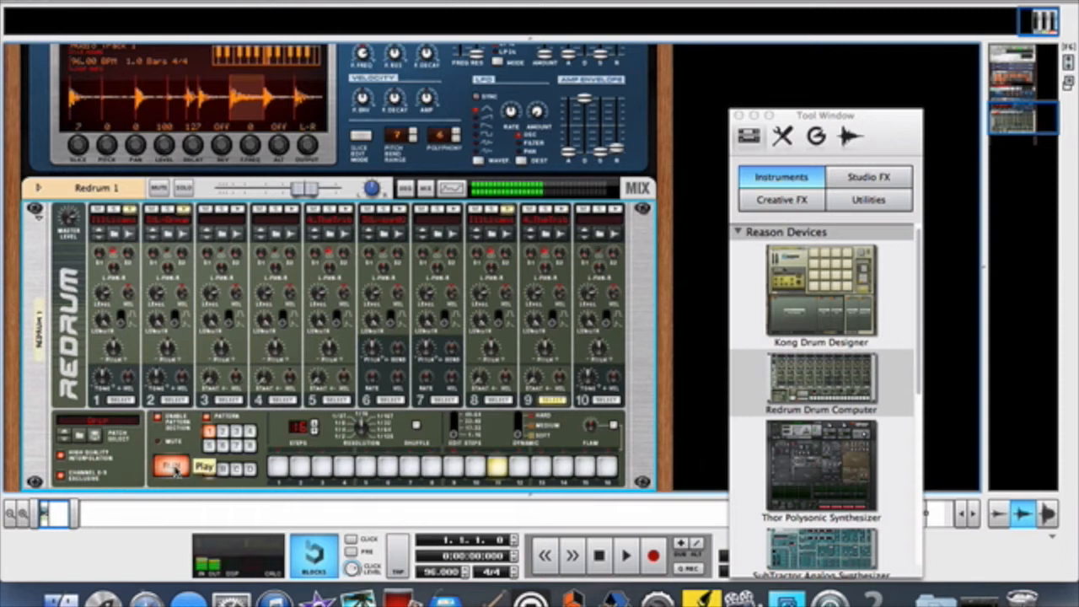
left_click(175, 471)
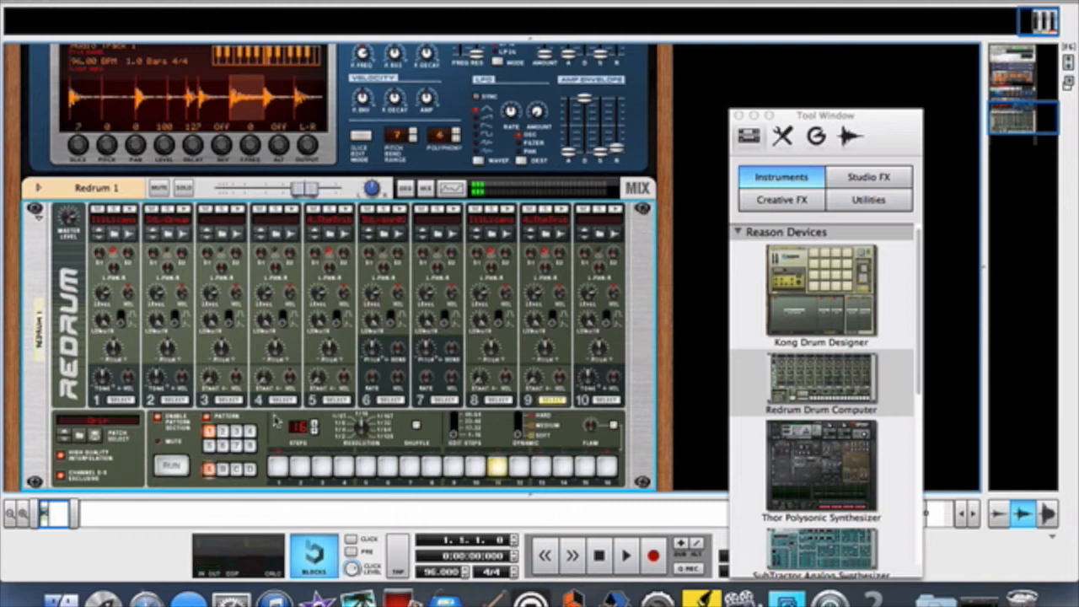
Copy the Redrum pattern to its sequencer track and enlarge the sequencer area to show the tracks.
scroll(272, 419, "down", 3)
scroll(274, 419, "down", 1)
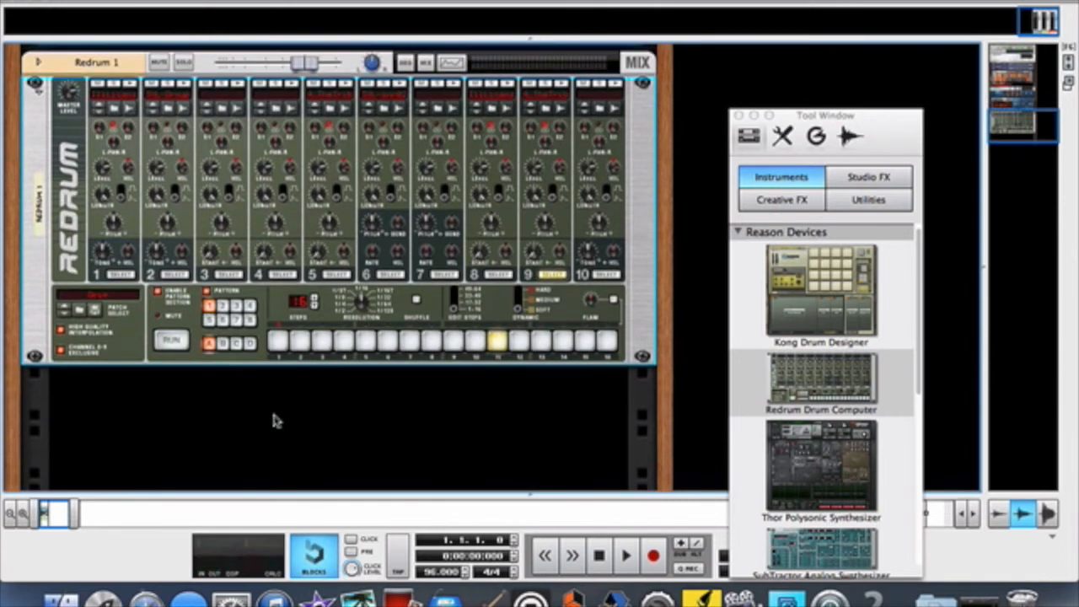
right_click(143, 335)
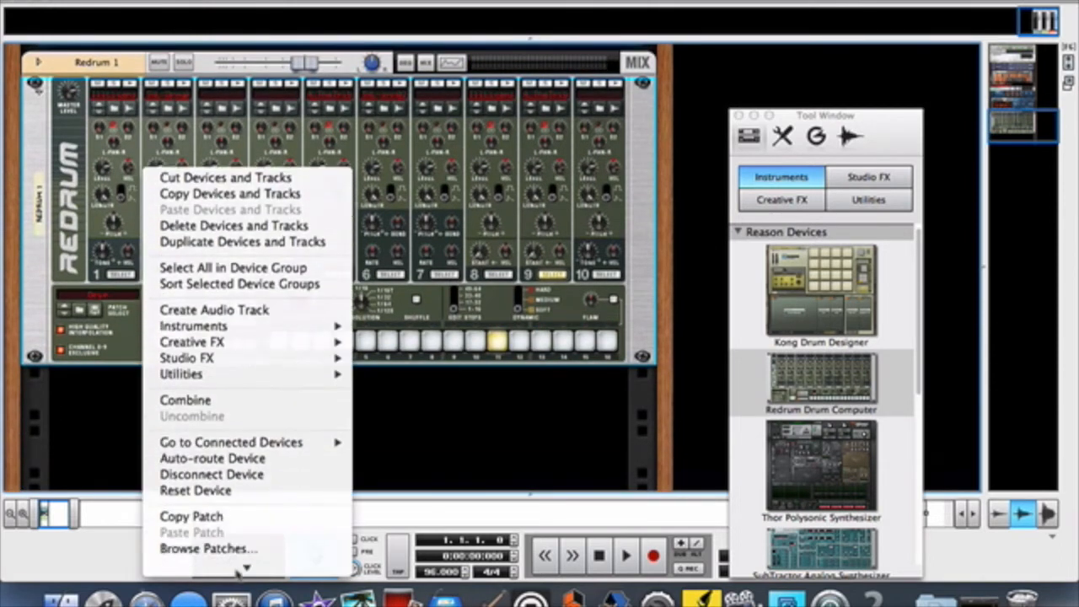
scroll(257, 531, "down", 10)
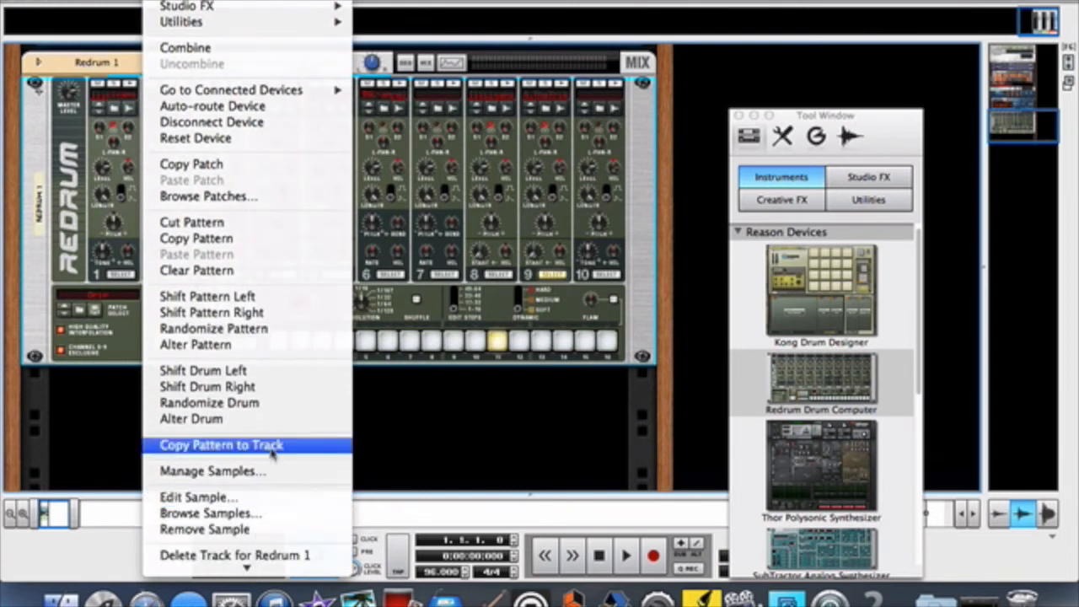
left_click(272, 453)
left_click_drag(527, 494, 532, 229)
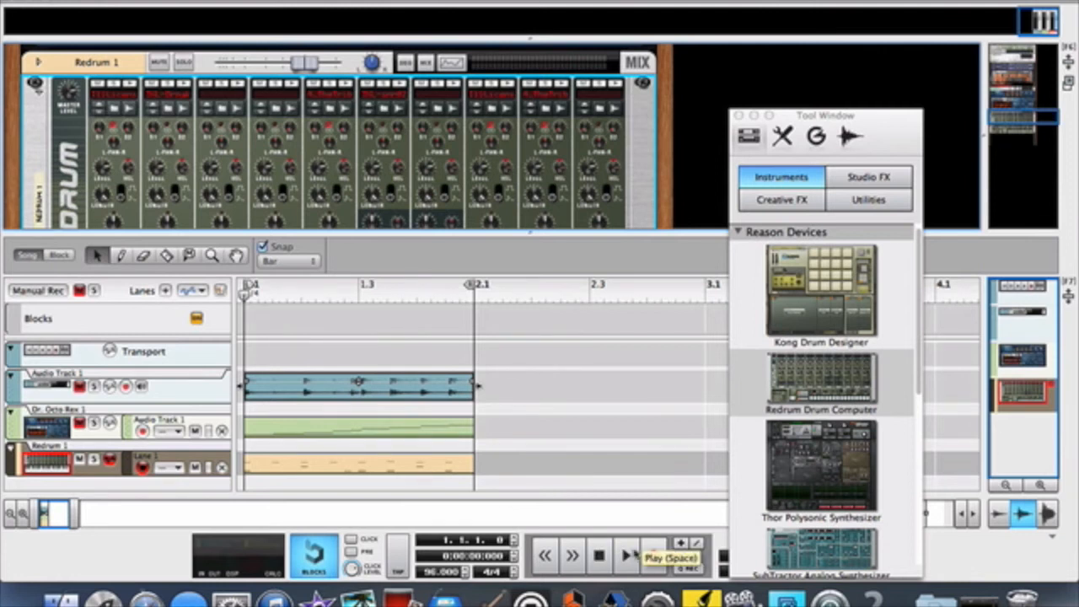
Disable Redrum's pattern section, play the loop while toggling the Dr. Octo Rex track's mute, and return playback to the start.
scroll(446, 187, "down", 5)
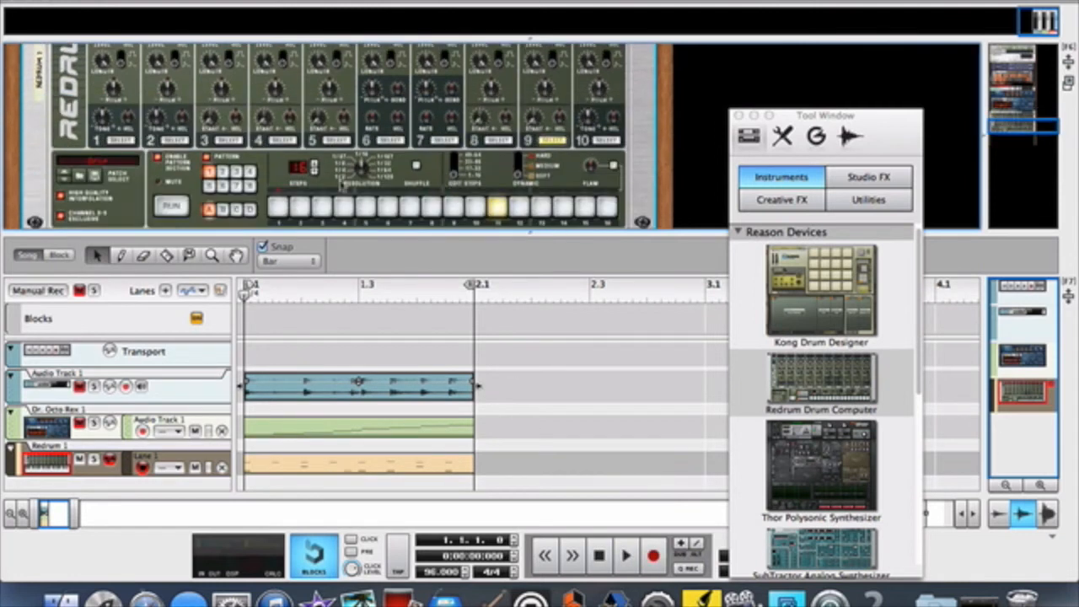
scroll(372, 162, "down", 4)
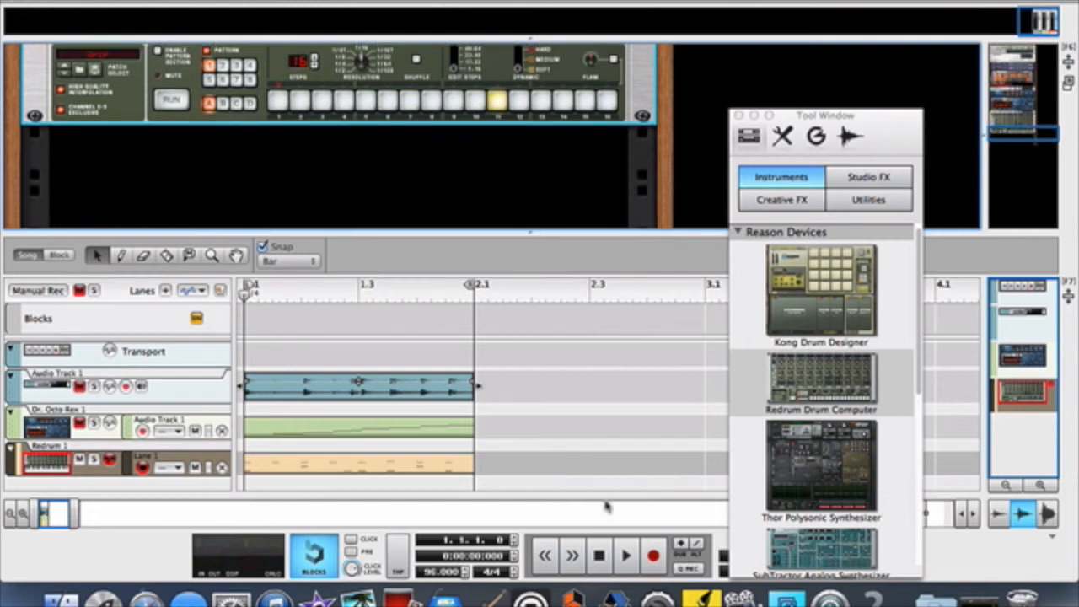
left_click(625, 555)
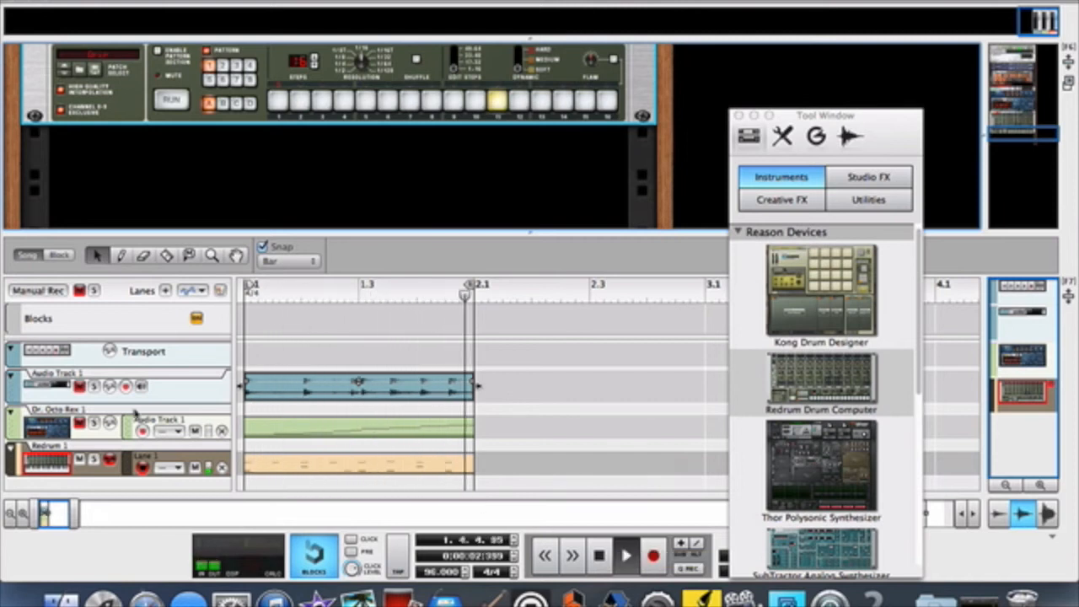
left_click(81, 425)
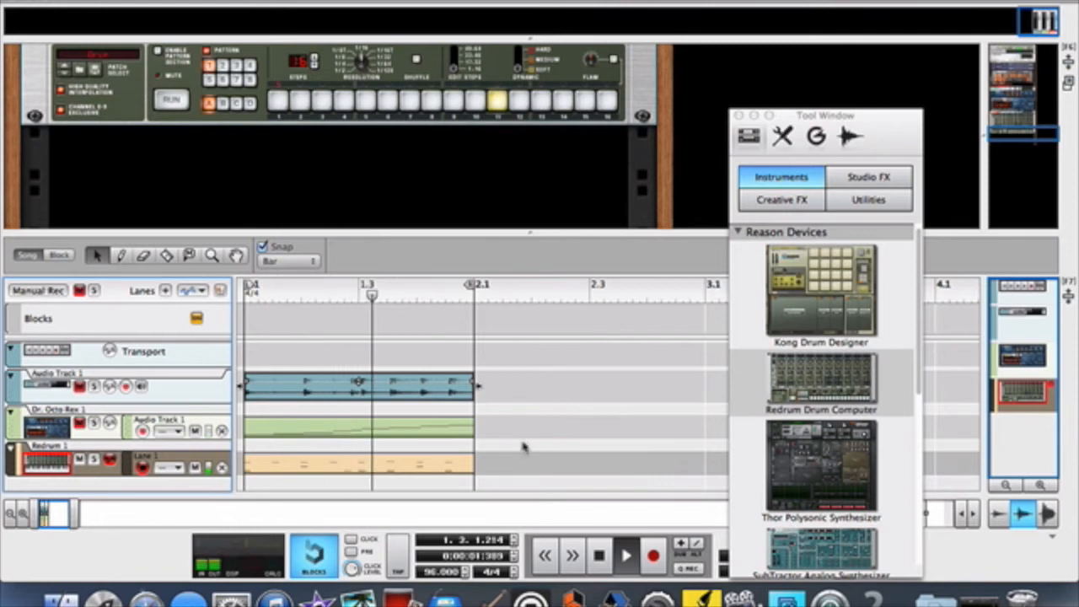
left_click(598, 555)
left_click(598, 554)
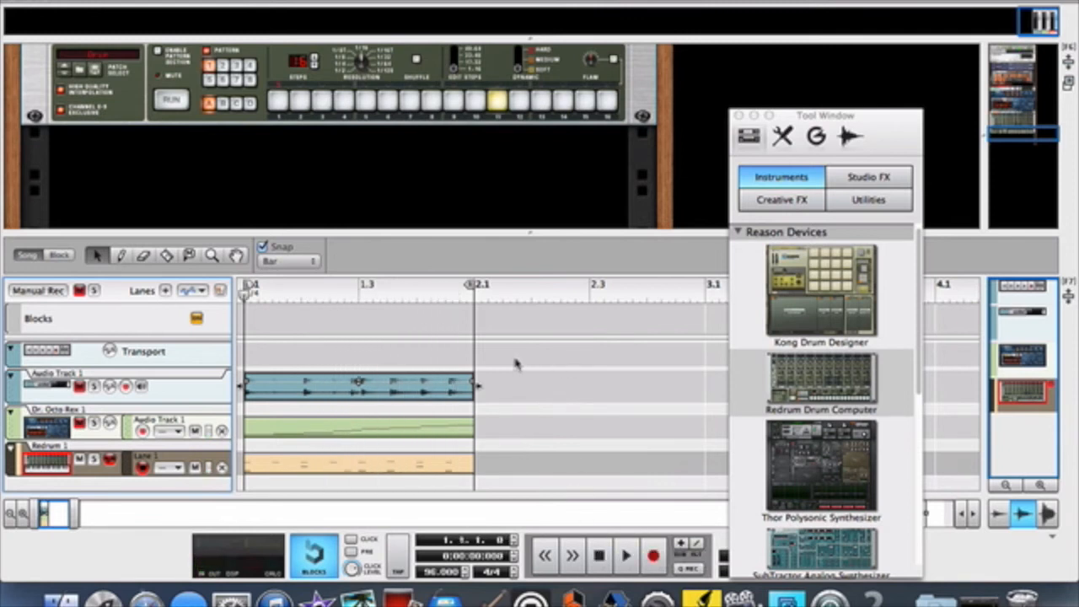
Extract the Redrum clip's notes to separate lanes for each drum, using the Explode option and moving the notes.
left_click(453, 466)
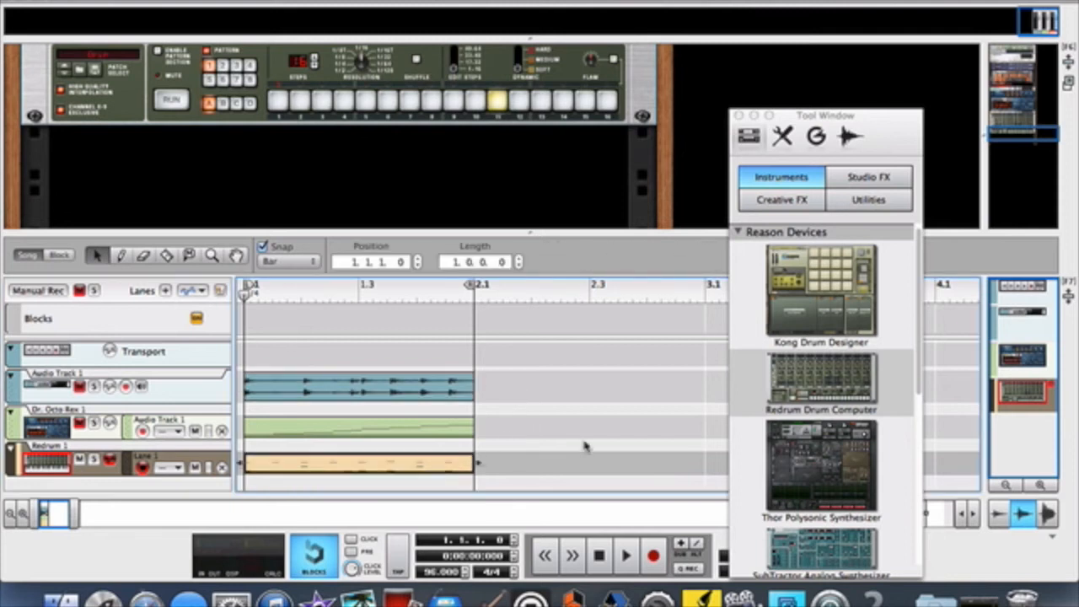
left_click(862, 204)
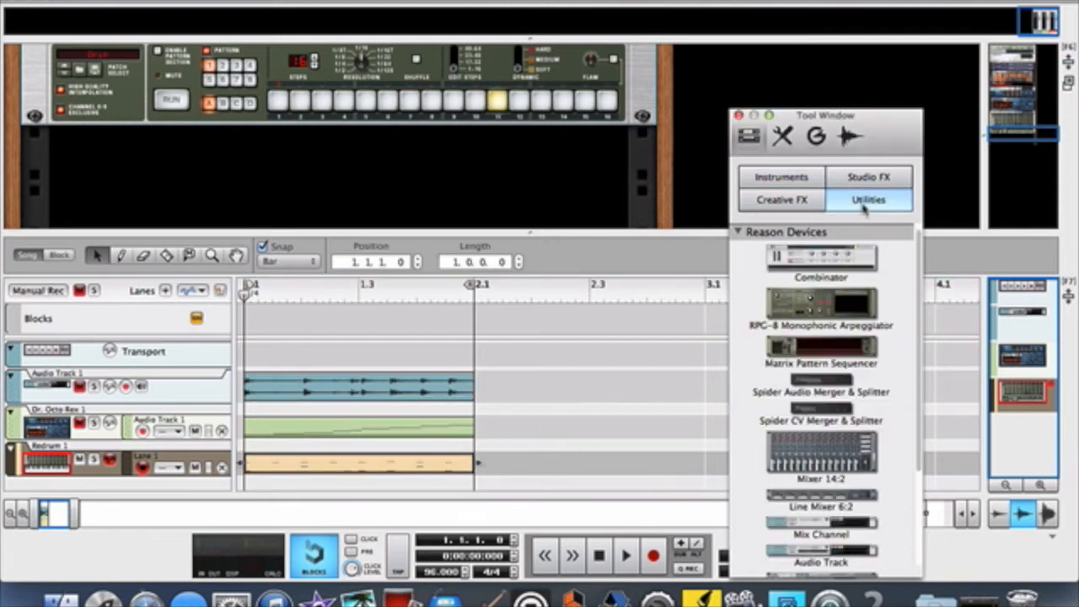
scroll(852, 320, "down", 5)
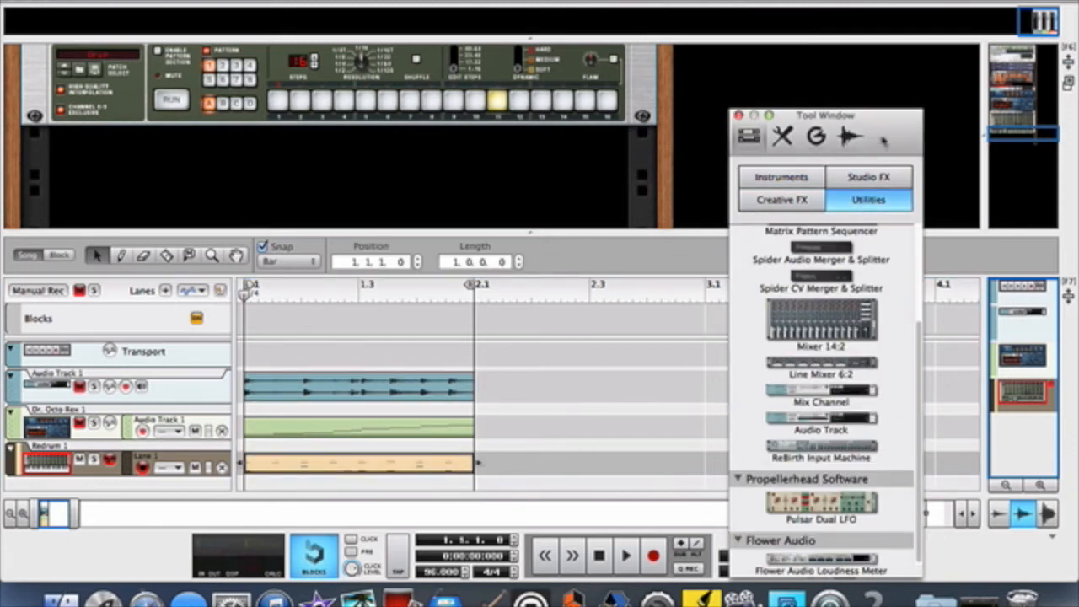
left_click_drag(883, 141, 886, 52)
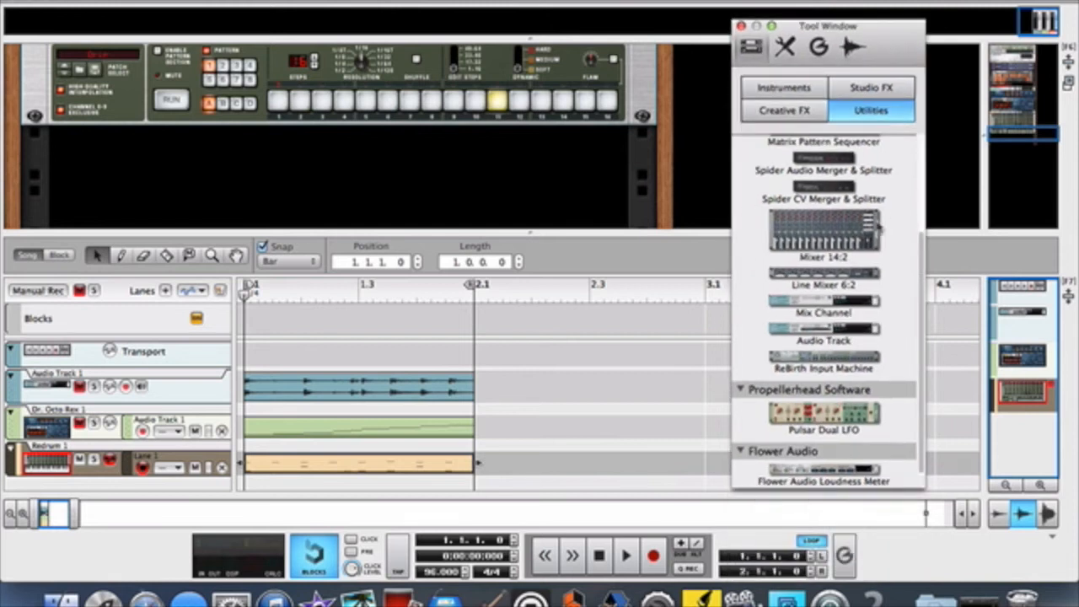
left_click(787, 49)
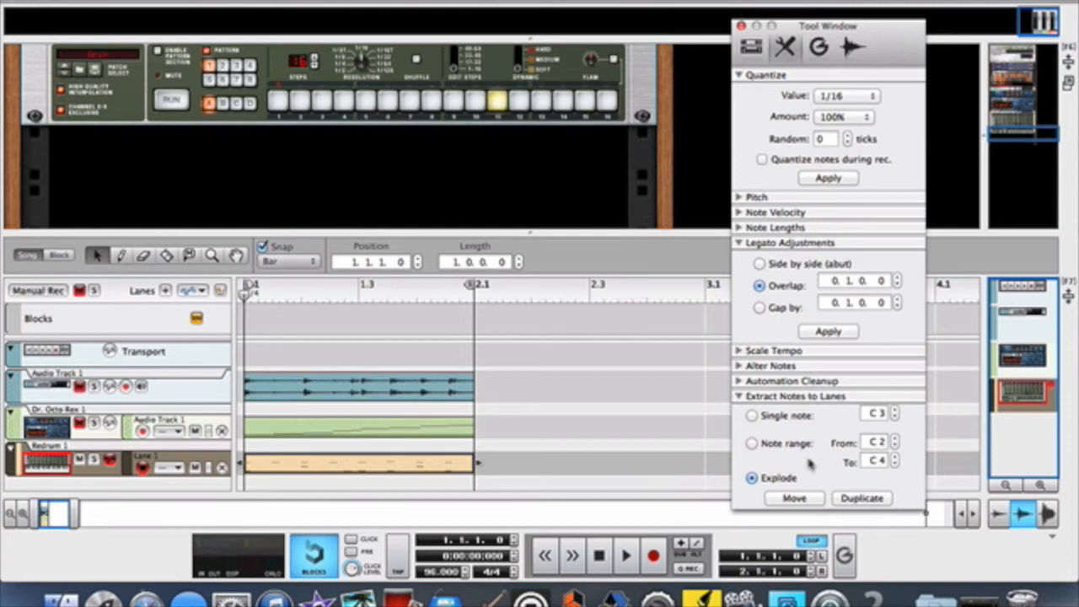
left_click(794, 498)
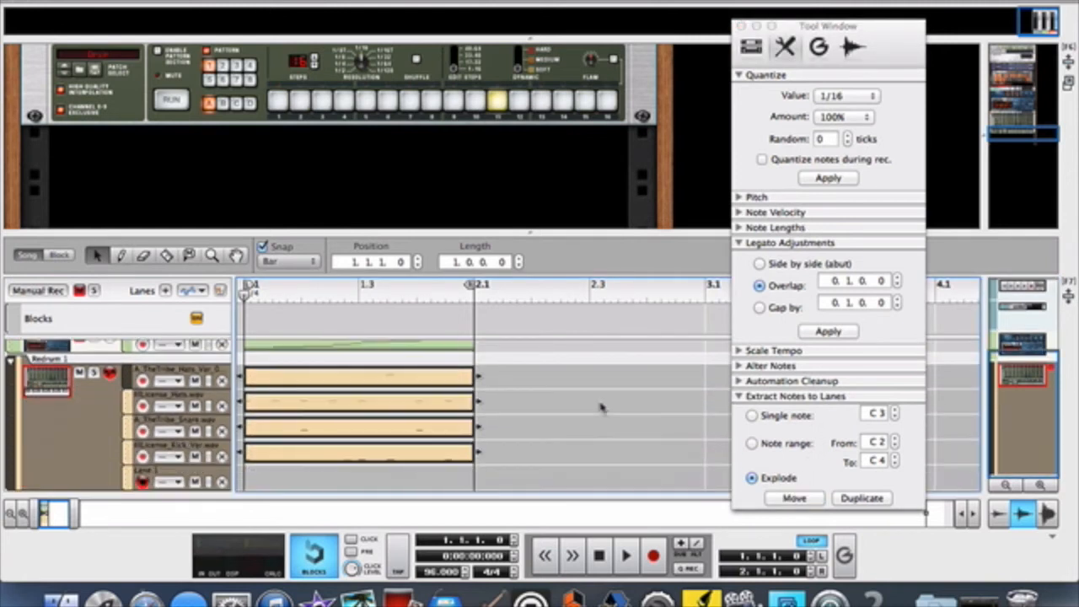
scroll(601, 408, "up", 4)
scroll(601, 408, "down", 4)
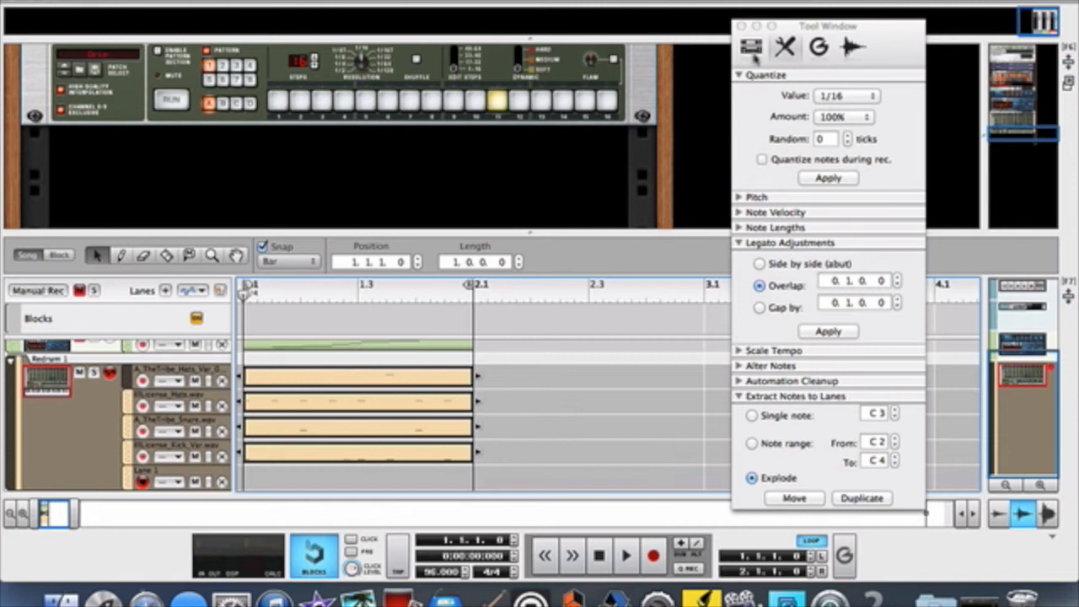
Get the groove from the Dr. Octo Rex clip and select the Redrum track.
left_click_drag(595, 151, 595, 132)
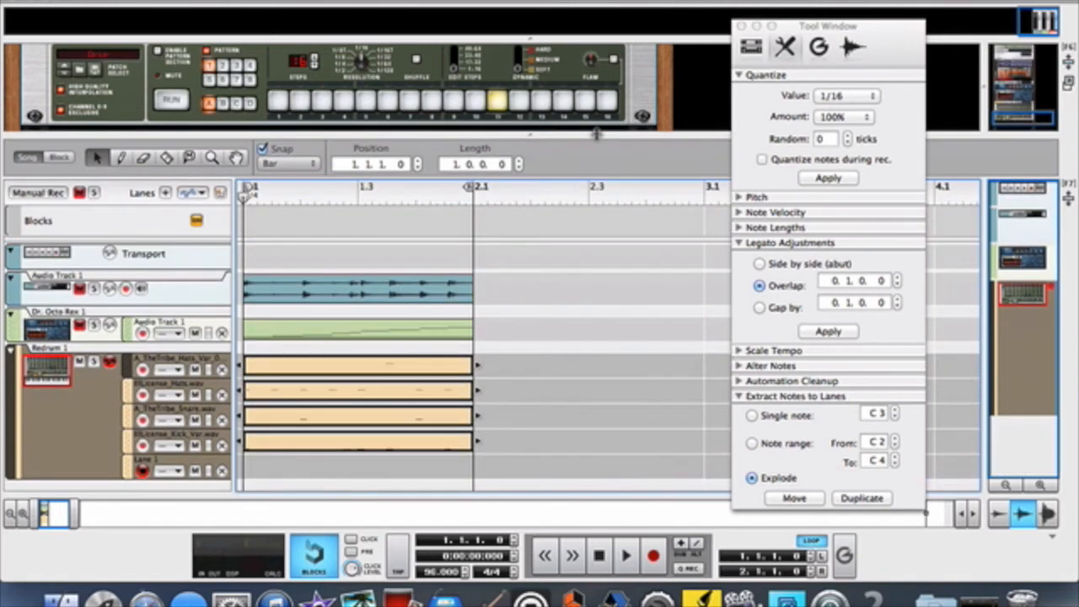
left_click(401, 330)
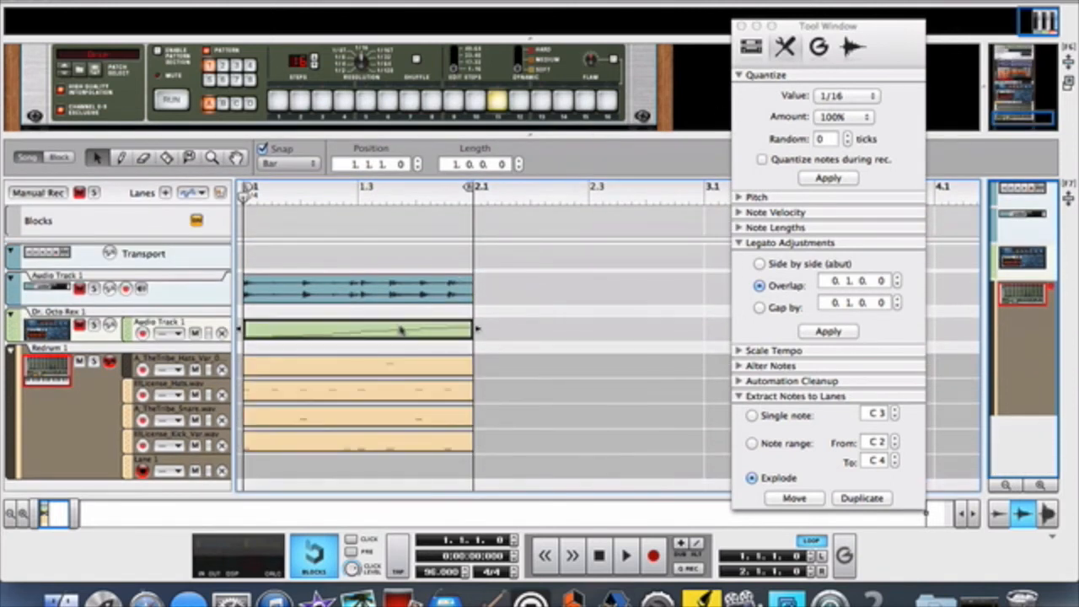
right_click(401, 331)
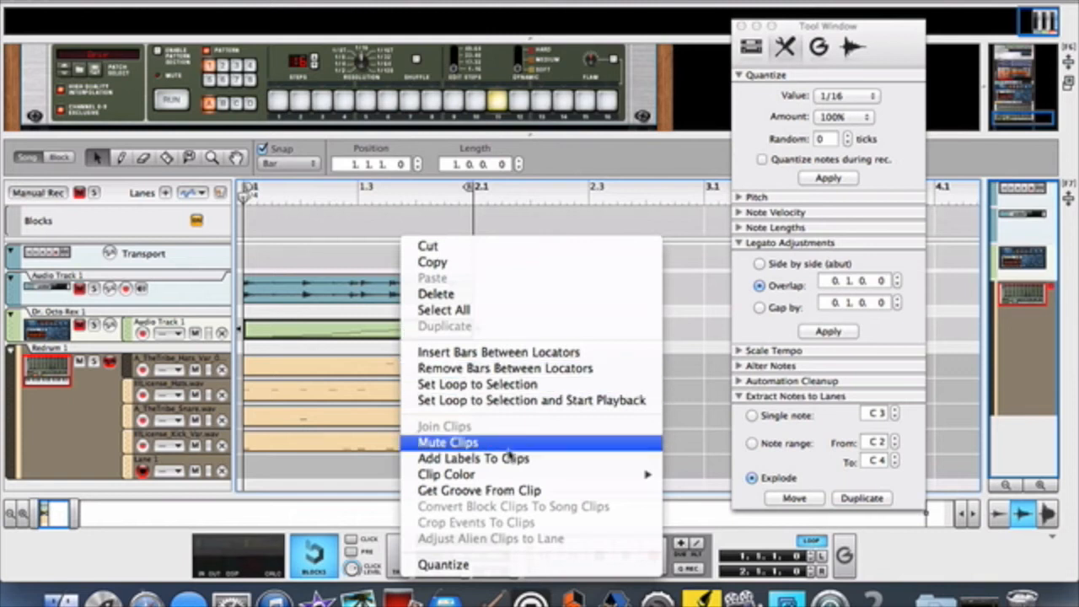
left_click(539, 491)
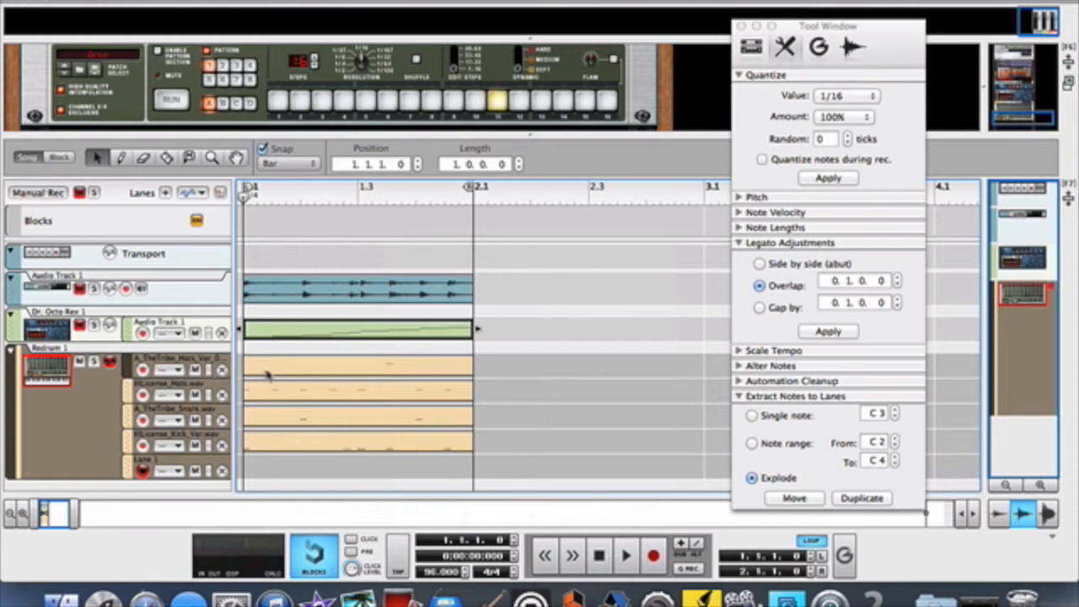
left_click(87, 435)
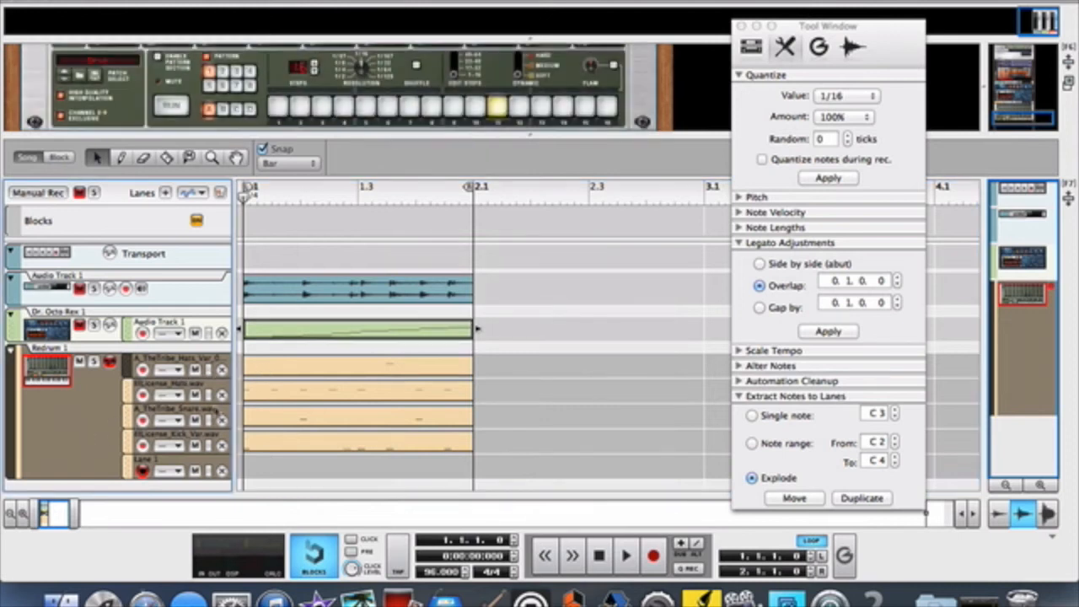
Assign the four Redrum drum lanes to groove channel A1 (User 1) after checking the ReGroove Mixer.
left_click(843, 549)
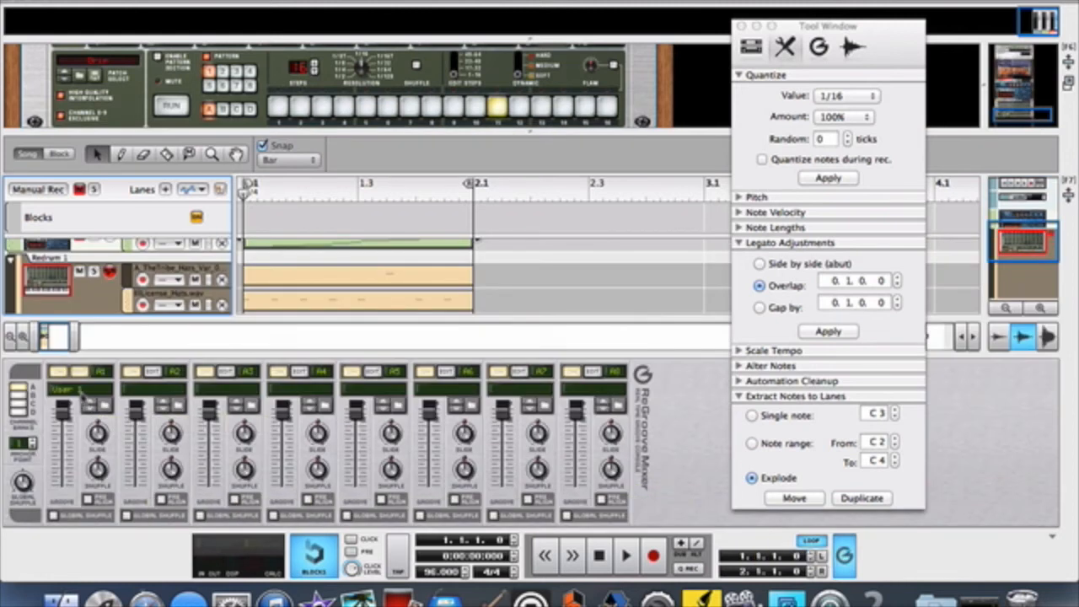
left_click(843, 553)
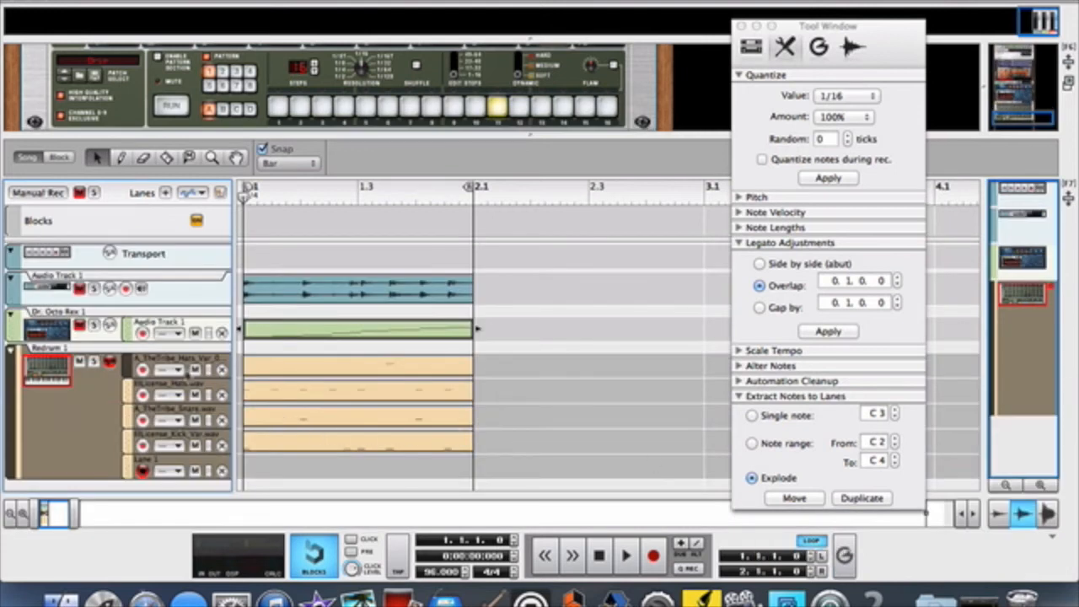
left_click(179, 371)
mouse_move(227, 445)
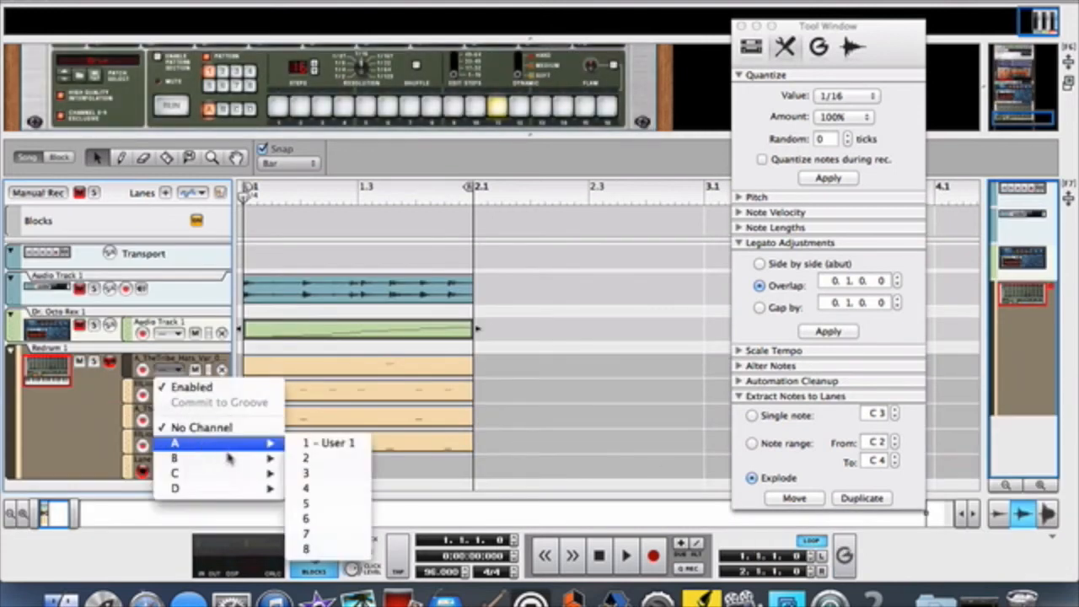
left_click(307, 444)
left_click(183, 403)
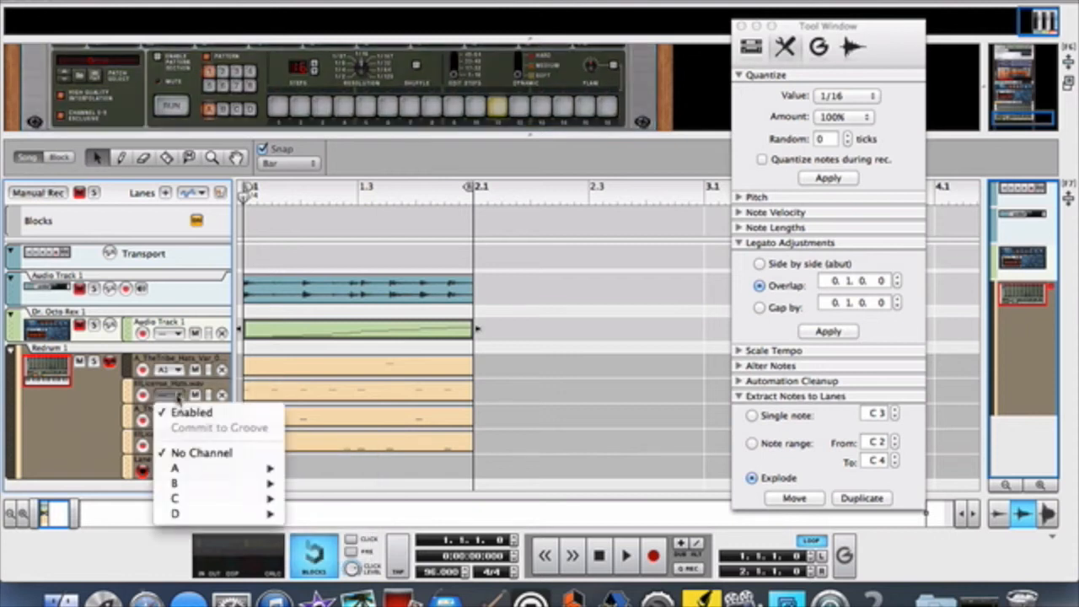
mouse_move(252, 468)
left_click(311, 460)
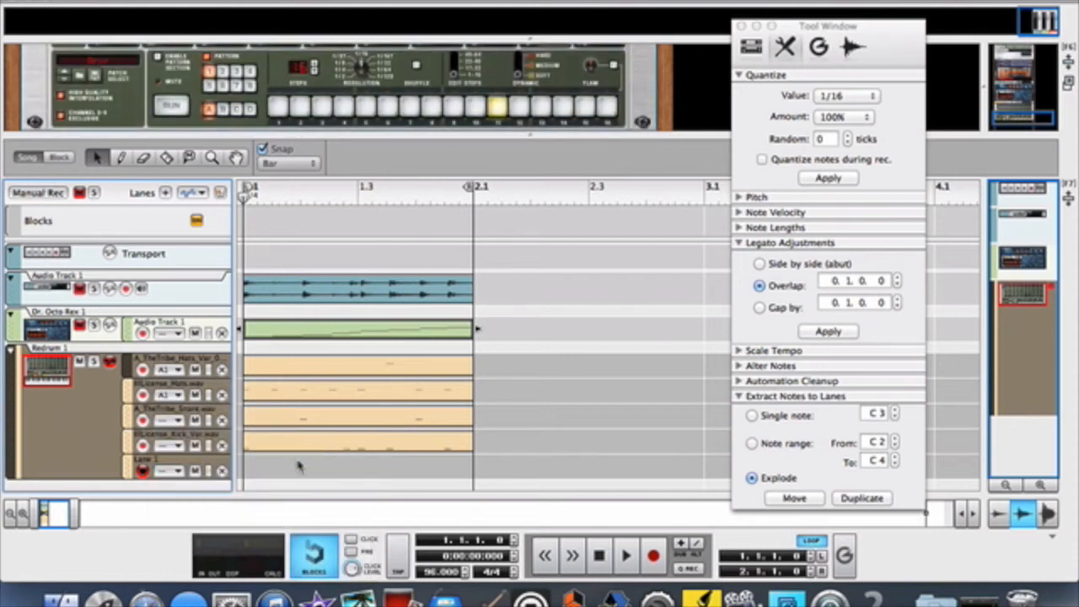
left_click(182, 452)
mouse_move(253, 518)
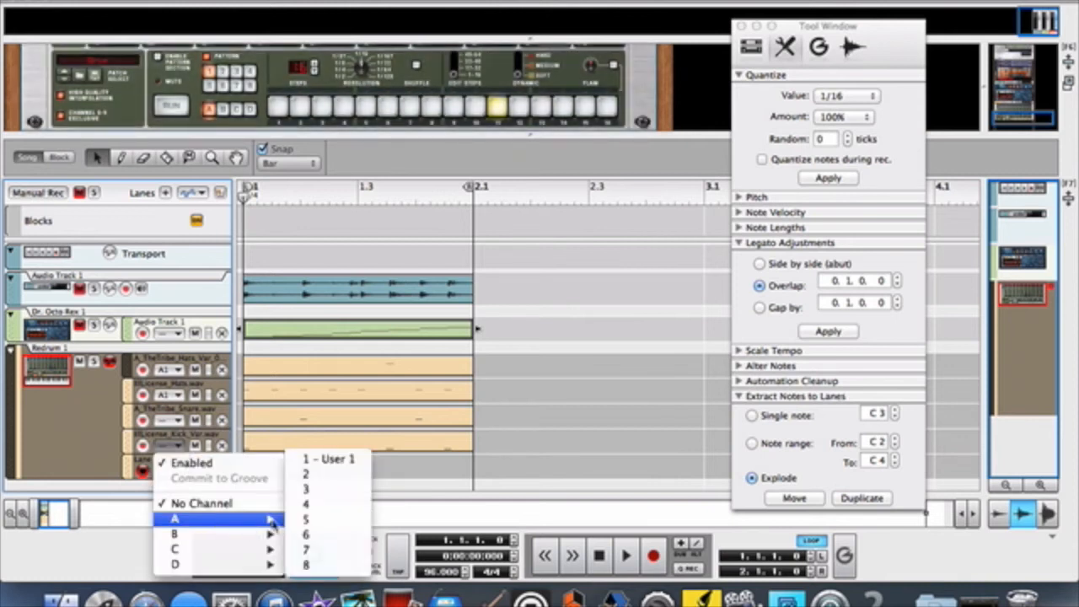
left_click(332, 461)
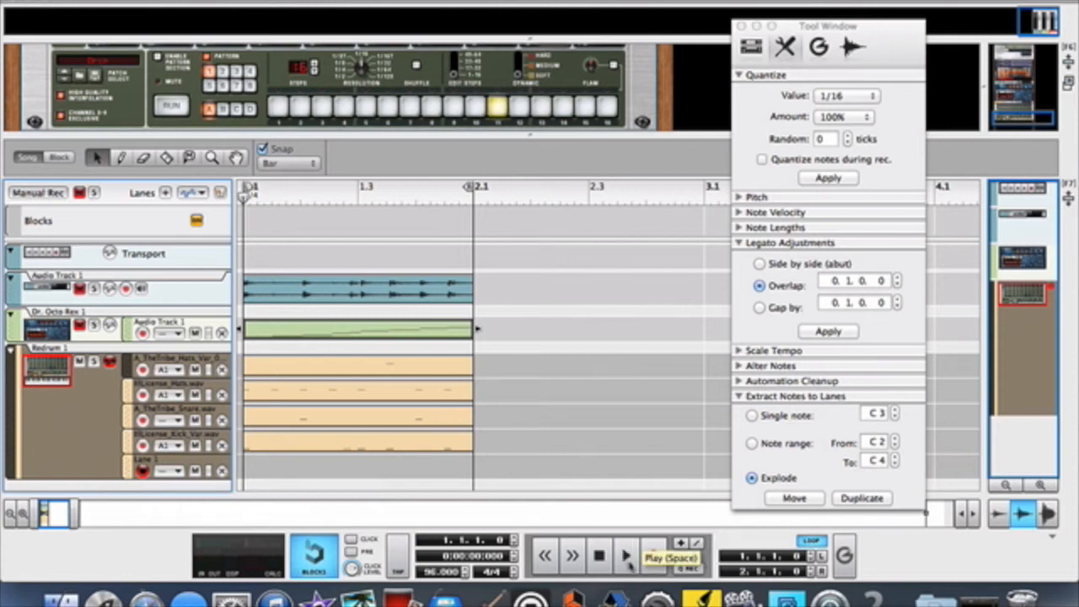
Play the loop with the groove applied, slightly enlarge the rack area, and return playback to the start.
left_click(625, 555)
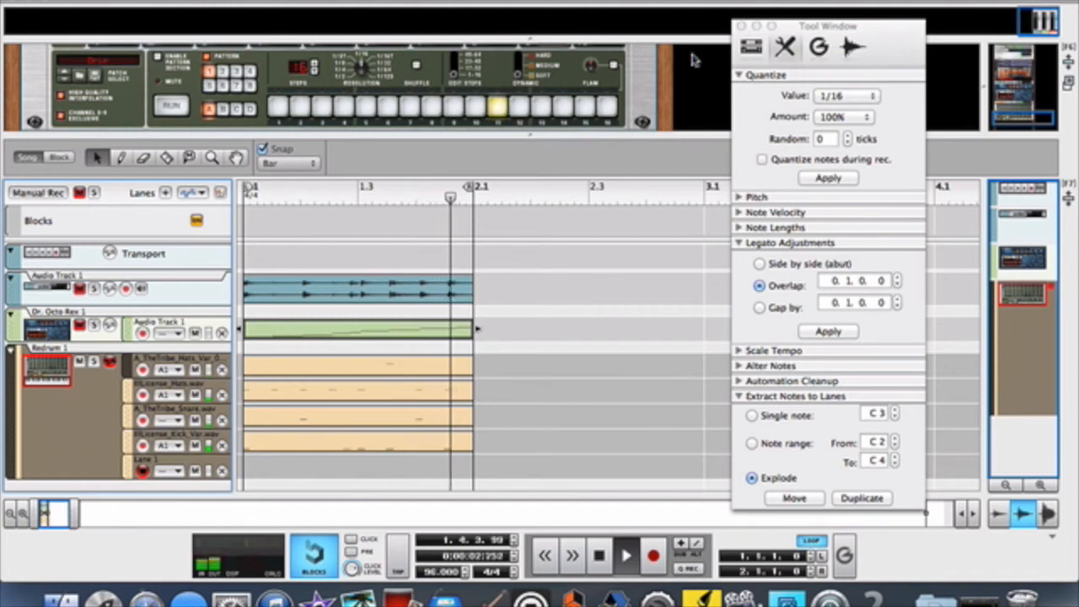
mouse_move(544, 133)
left_mouse_down()
mouse_move(548, 176)
mouse_move(549, 153)
left_mouse_up()
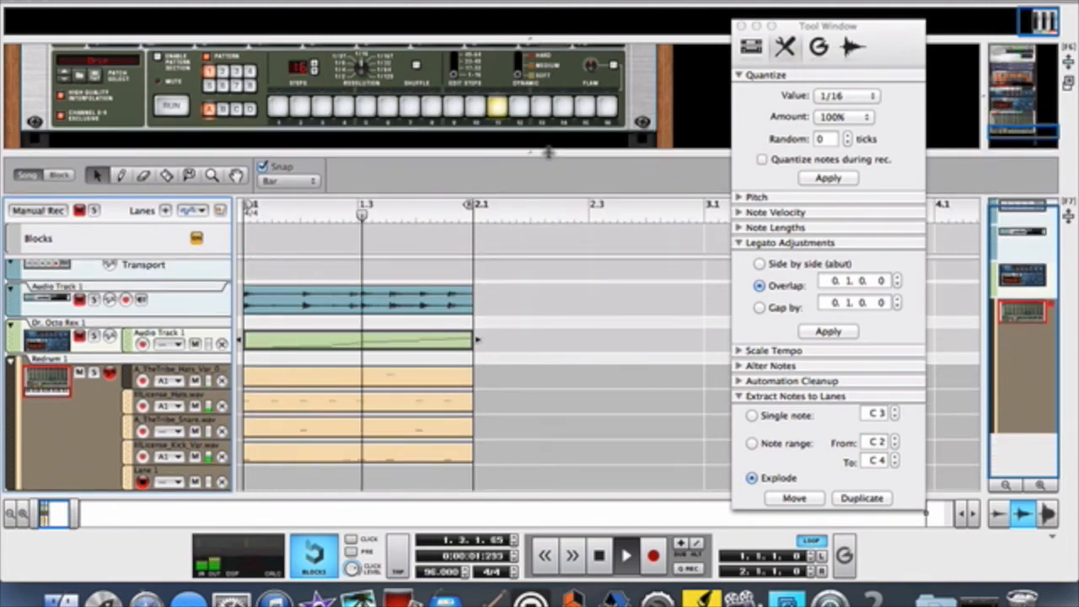
left_click_drag(548, 152, 549, 148)
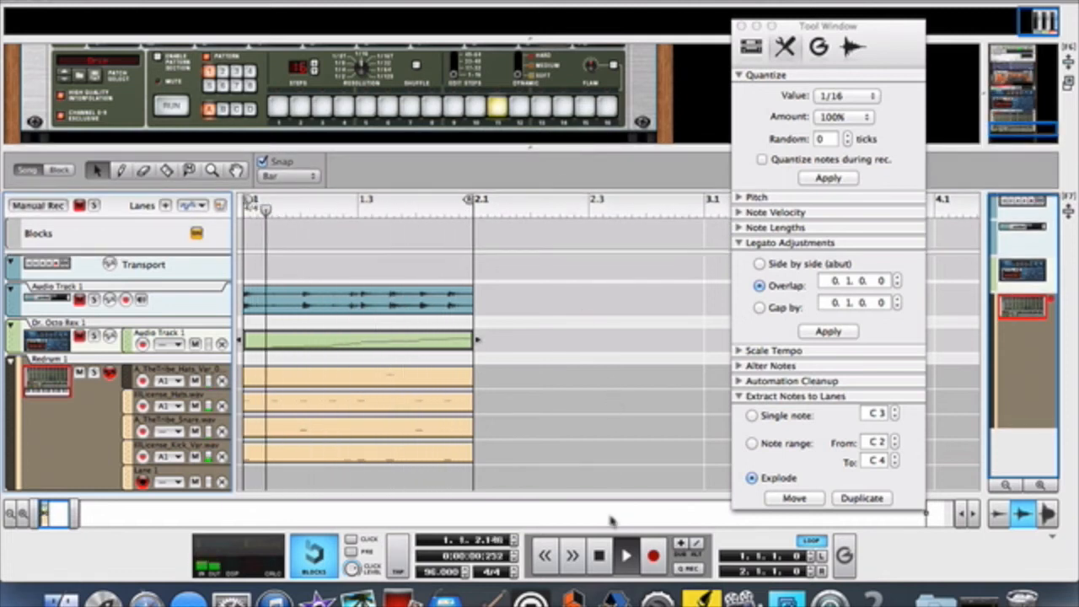
left_click(600, 553)
left_click(599, 553)
Open the A_TheTribe_Hats_Var clip for editing, enlarge its velocity lane, and raise the single note's velocity to about 75.
double_click(422, 385)
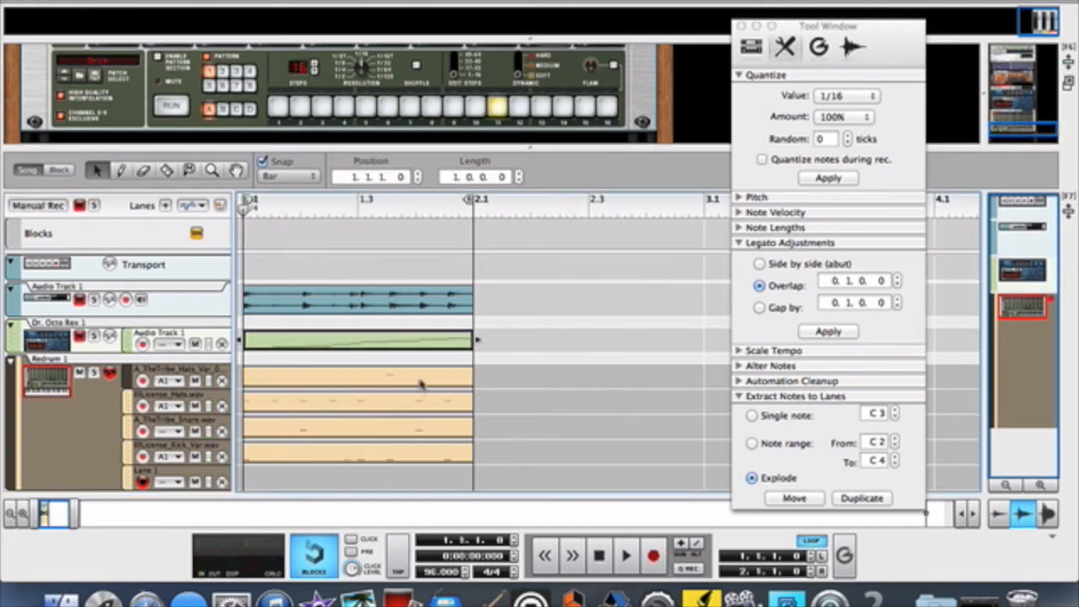
left_click(347, 468)
left_click_drag(356, 455, 360, 347)
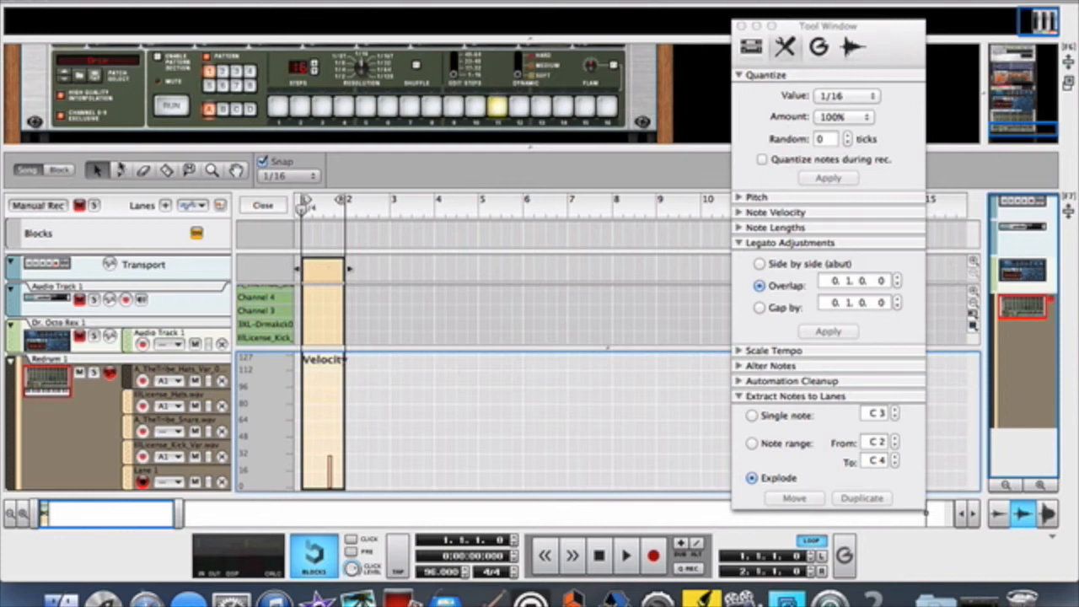
left_click(120, 170)
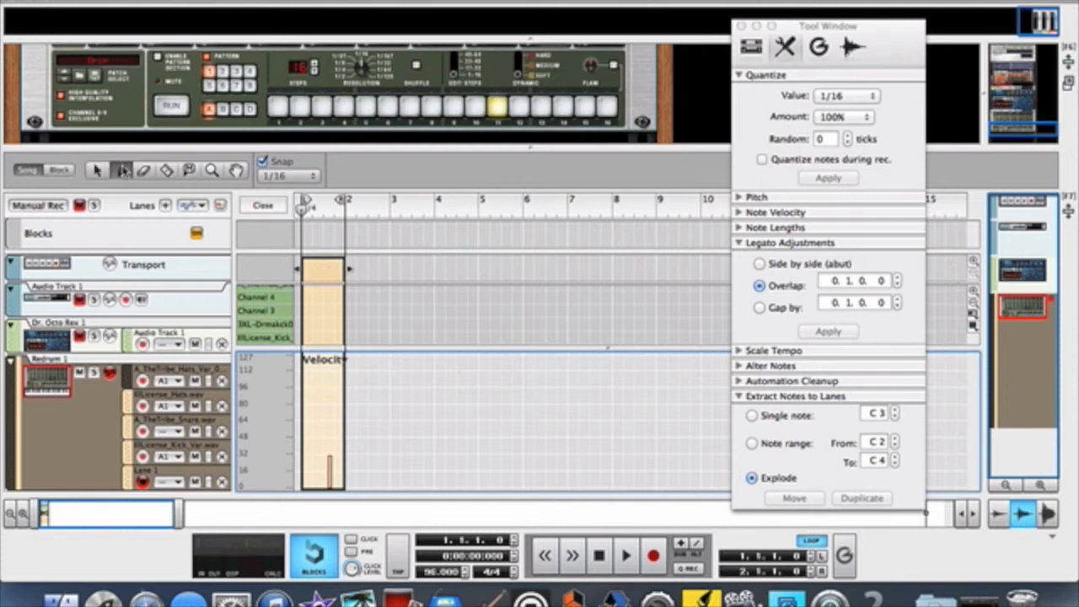
left_click(334, 407)
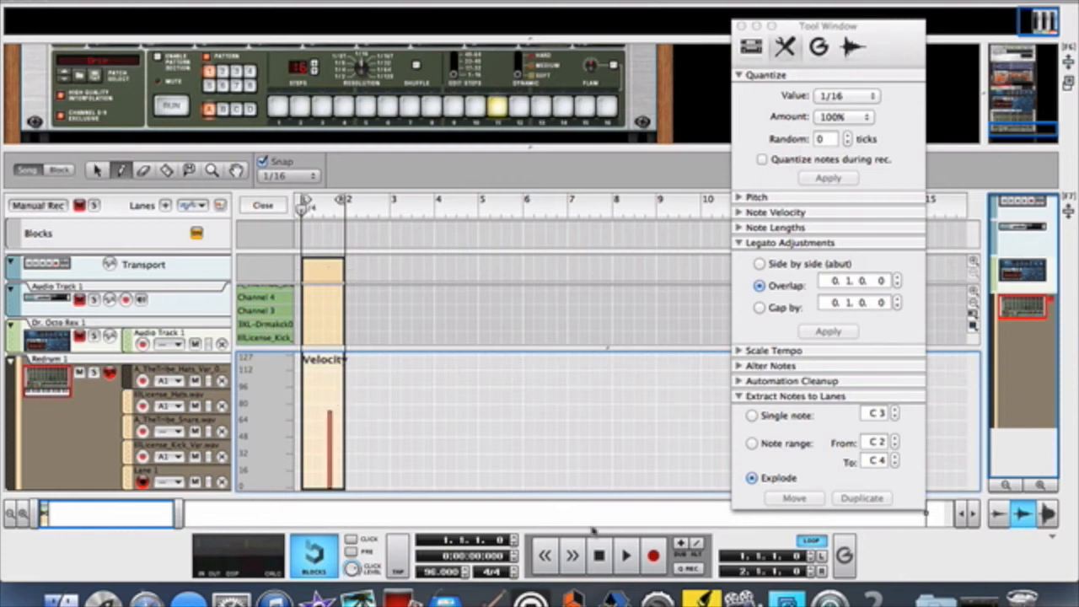
Play the loop to check the hat's new velocity, stop at the start, and close the clip editor.
left_click(626, 556)
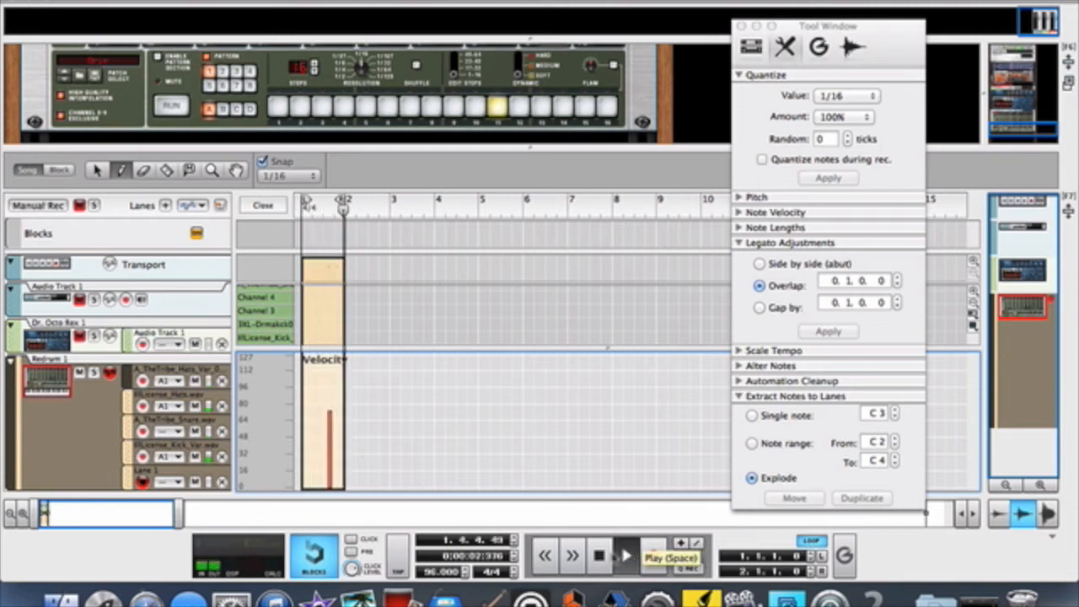
left_click(598, 555)
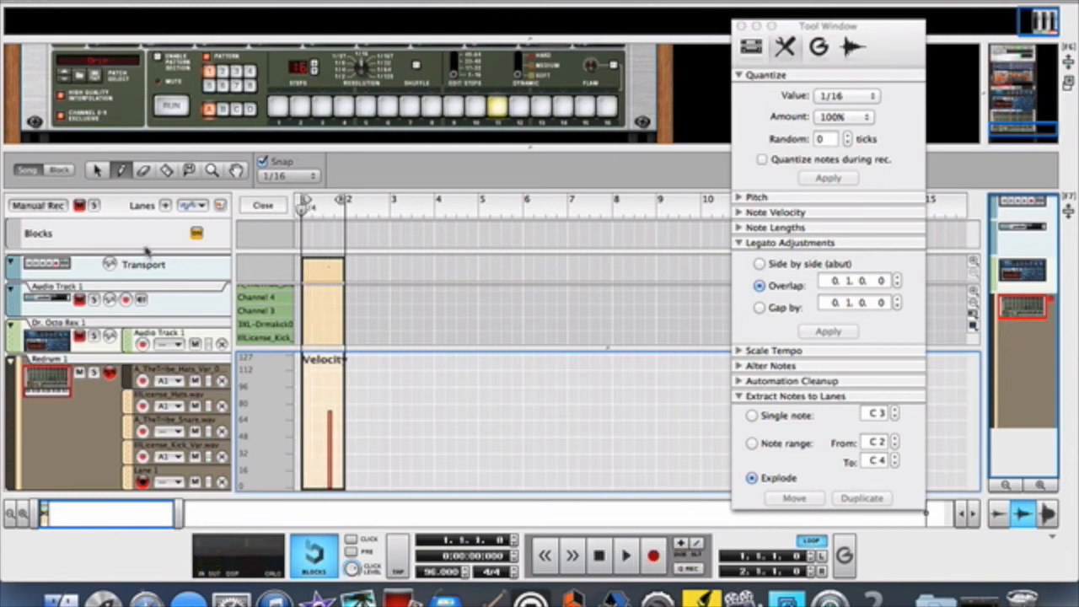
left_click(262, 205)
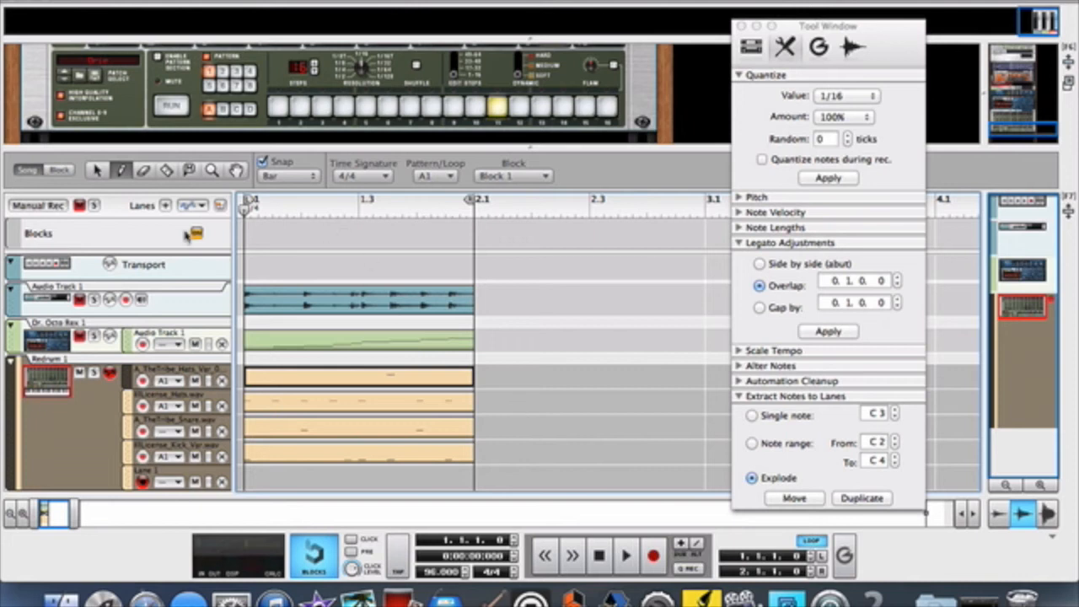
Enlarge the rack area and add a Dr. Octo Rex Loop Player from the instruments below Redrum.
left_click_drag(536, 149, 552, 358)
left_click(753, 48)
scroll(831, 381, "up", 5)
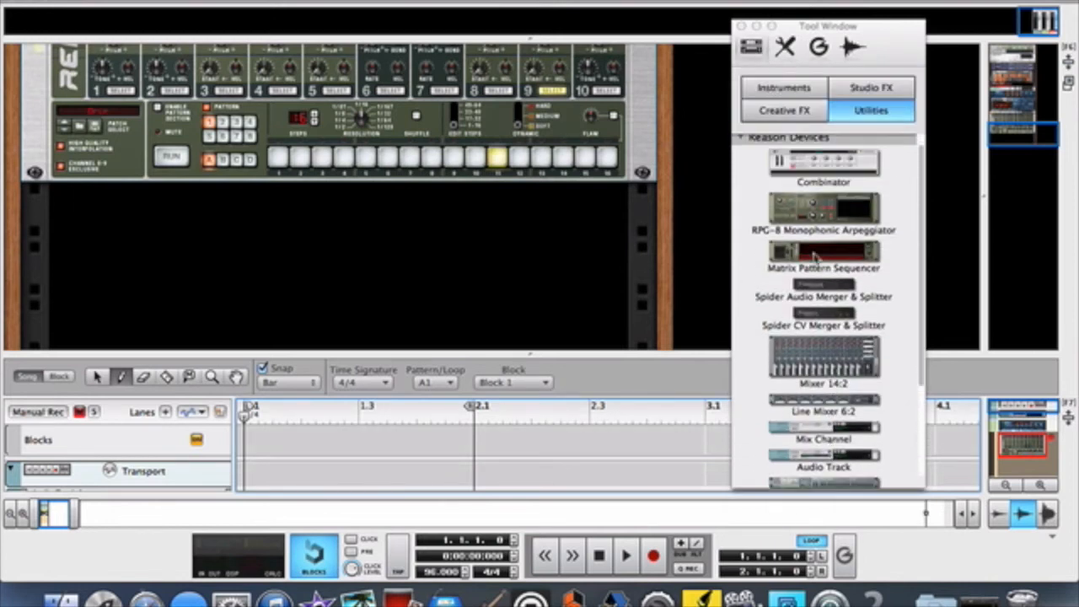
left_click(796, 89)
scroll(803, 158, "down", 5)
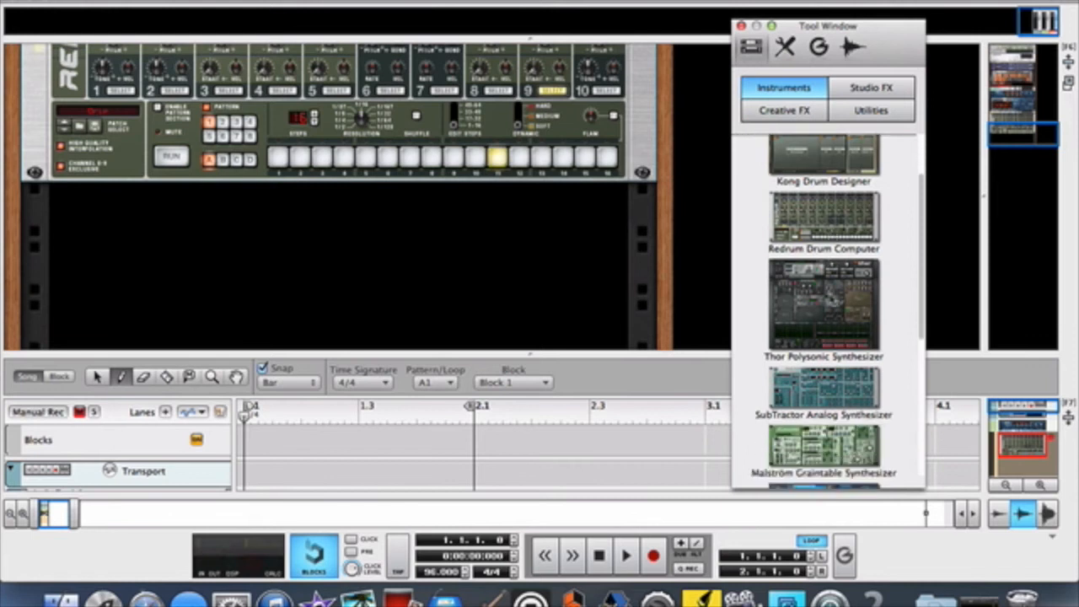
left_click_drag(834, 392, 316, 262)
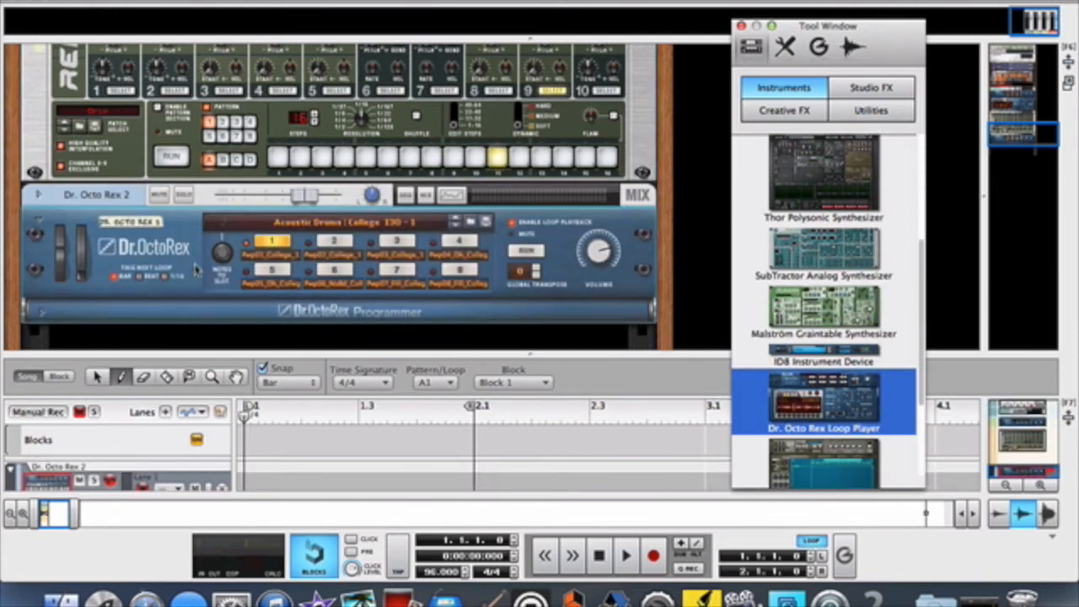
Expand the new Dr. Octo Rex's programmer and reset the device to clear its default loops.
left_click(43, 310)
scroll(192, 284, "down", 3)
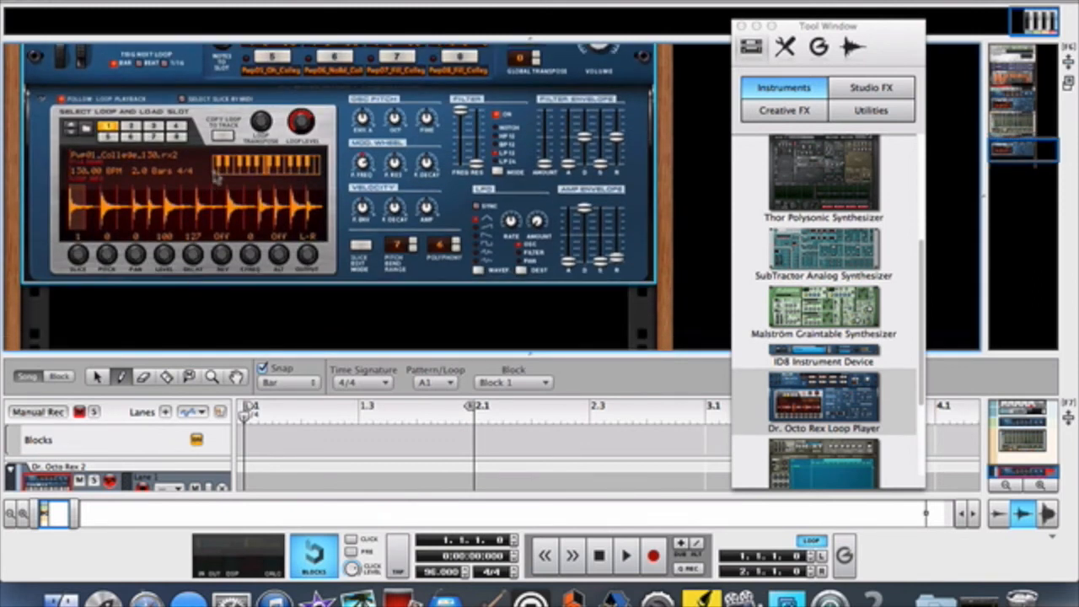
right_click(333, 142)
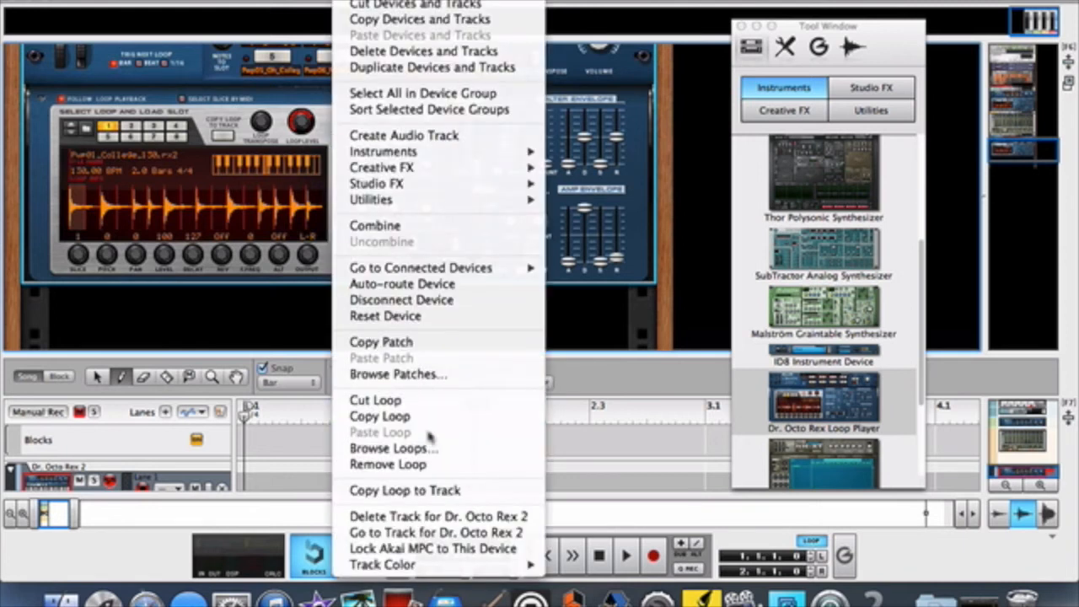
left_click(416, 316)
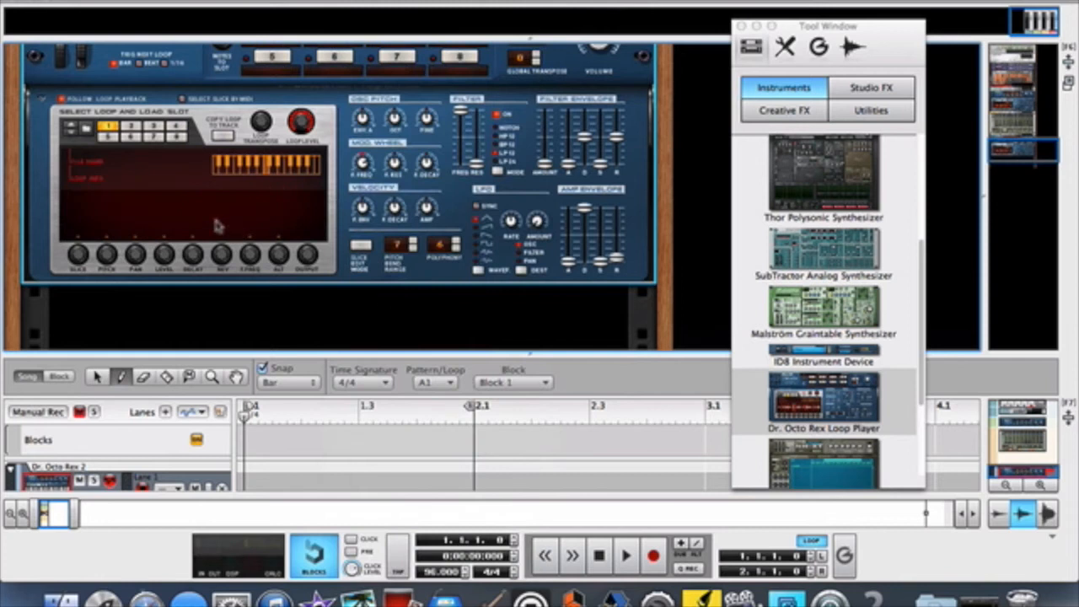
Load Bs012 Bass Em ZigZag 080.rx2 from the LaCie drive's Various REX2 folder into the new Dr. Octo Rex's first slot.
left_click(87, 129)
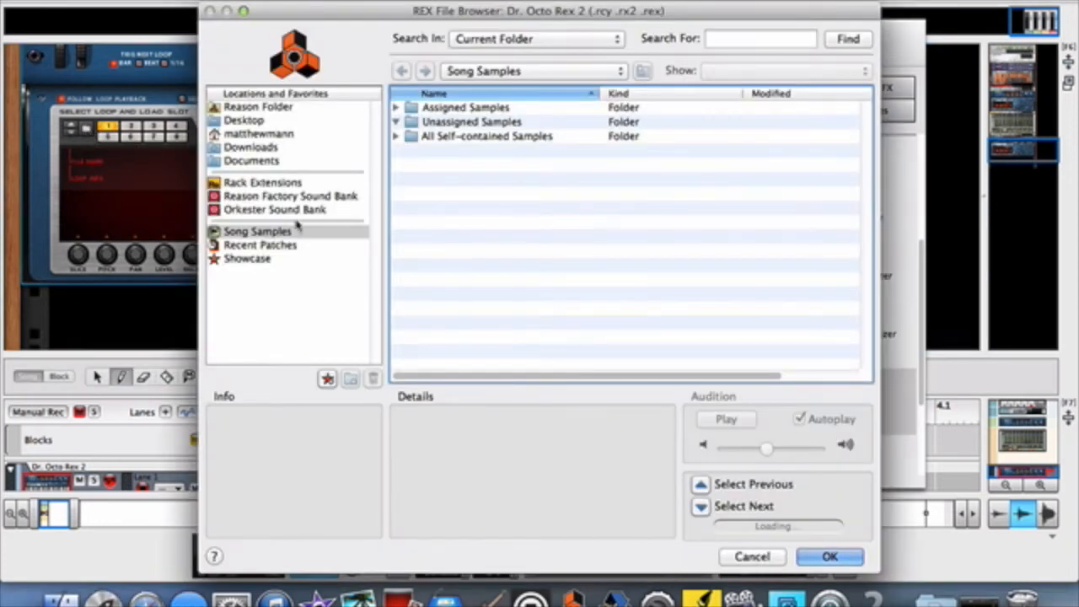
left_click(272, 121)
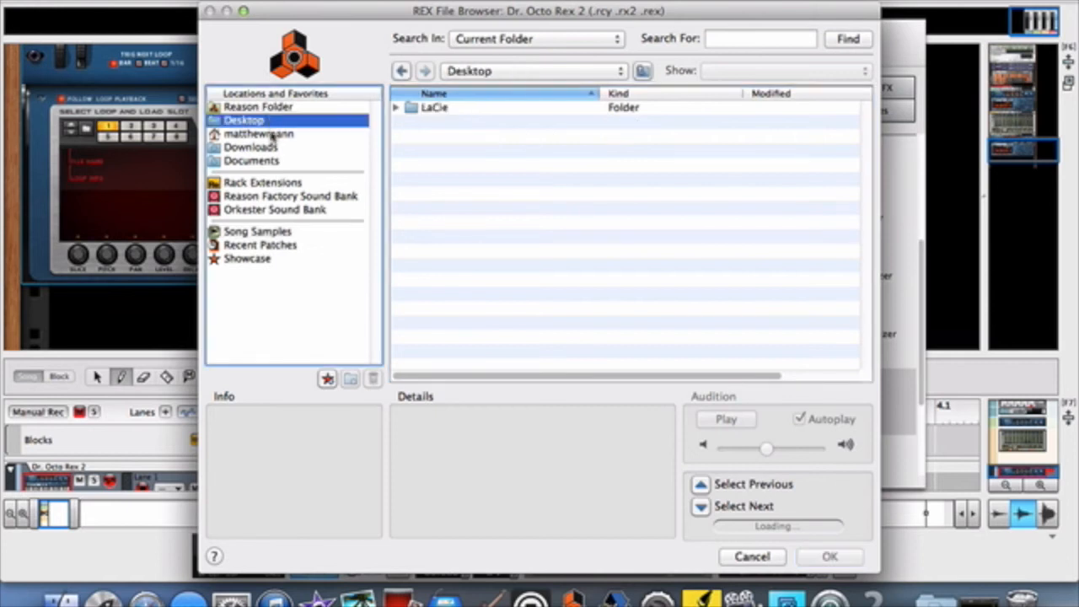
left_click(395, 109)
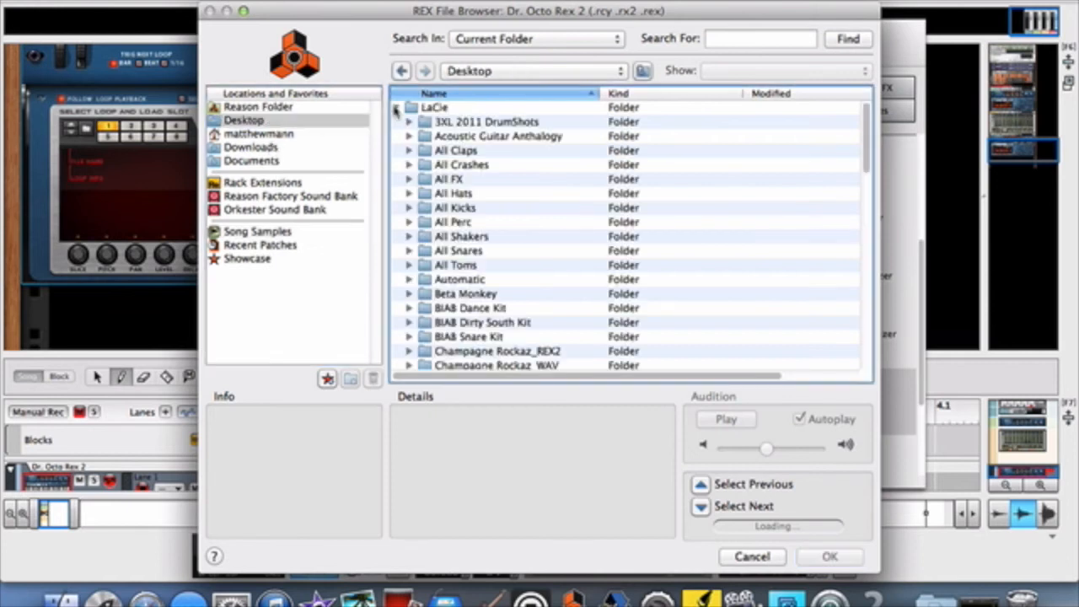
scroll(498, 177, "down", 10)
scroll(498, 176, "down", 5)
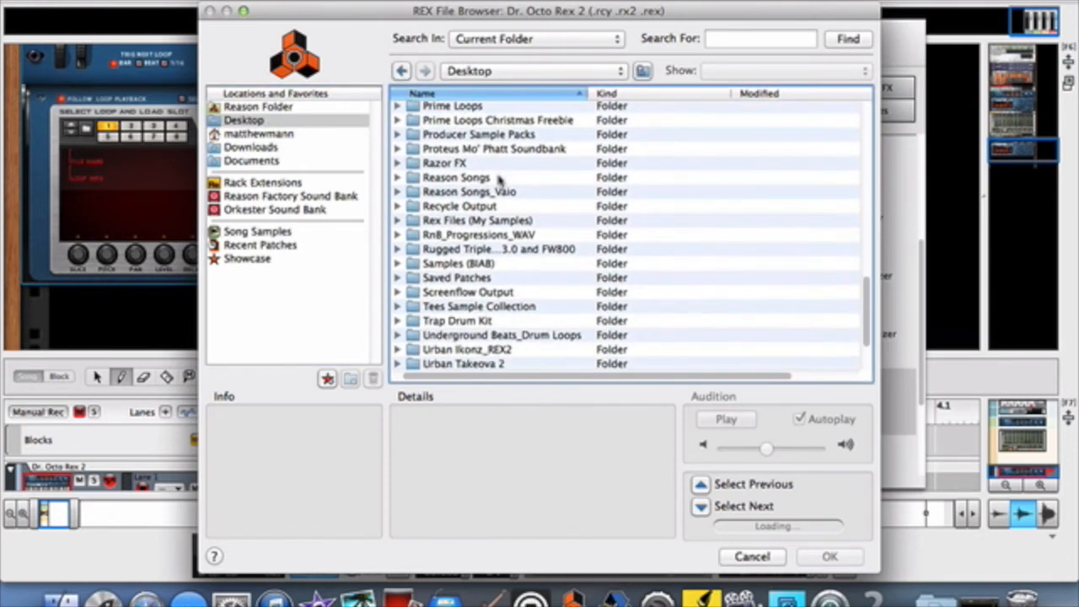
scroll(498, 176, "down", 2)
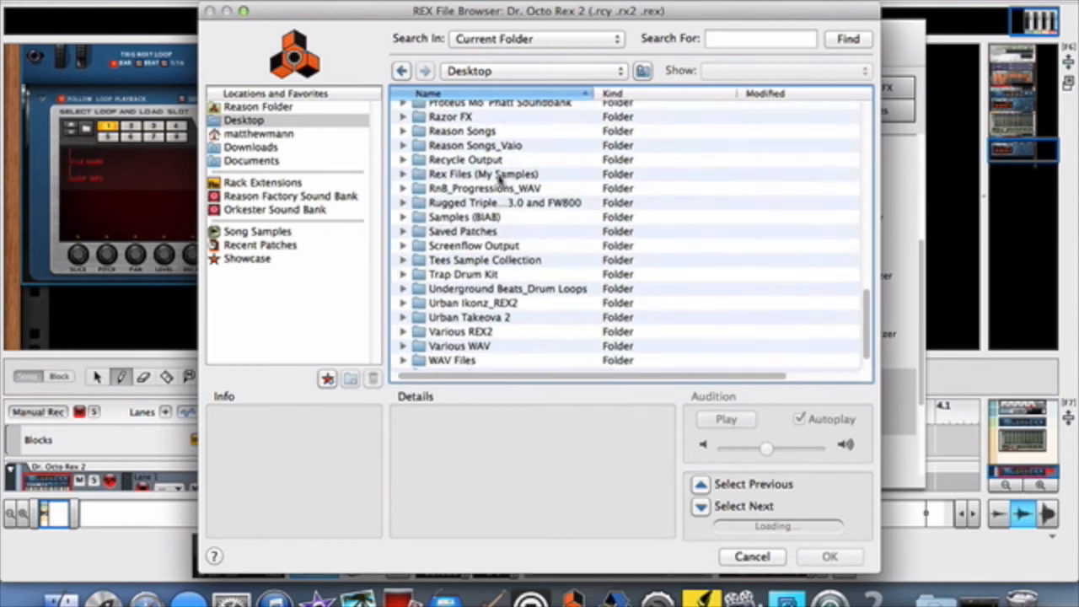
scroll(498, 176, "down", 2)
scroll(498, 176, "right", 1)
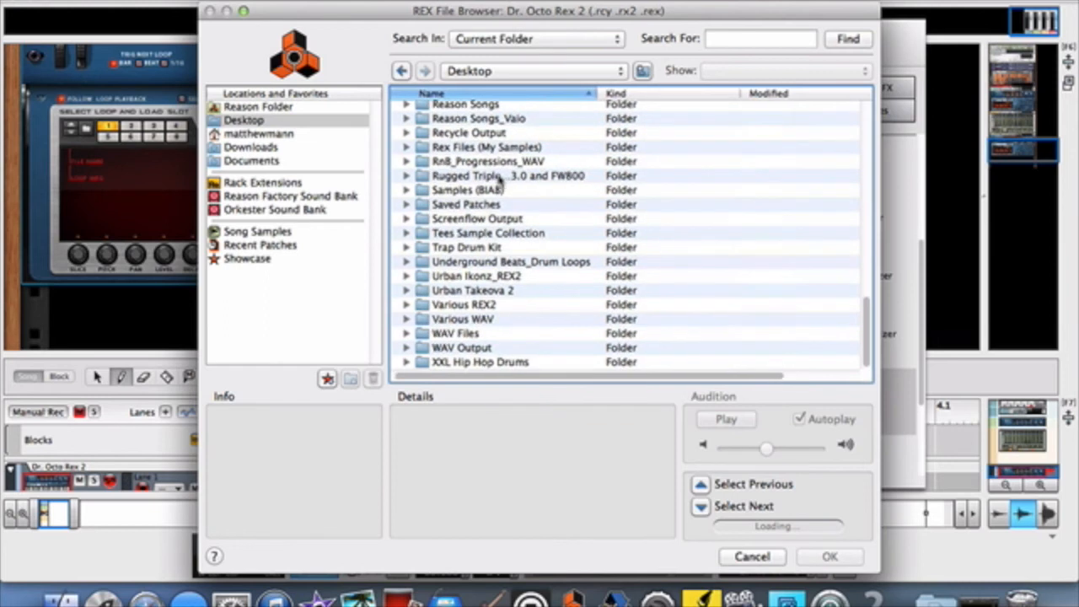
left_click(403, 304)
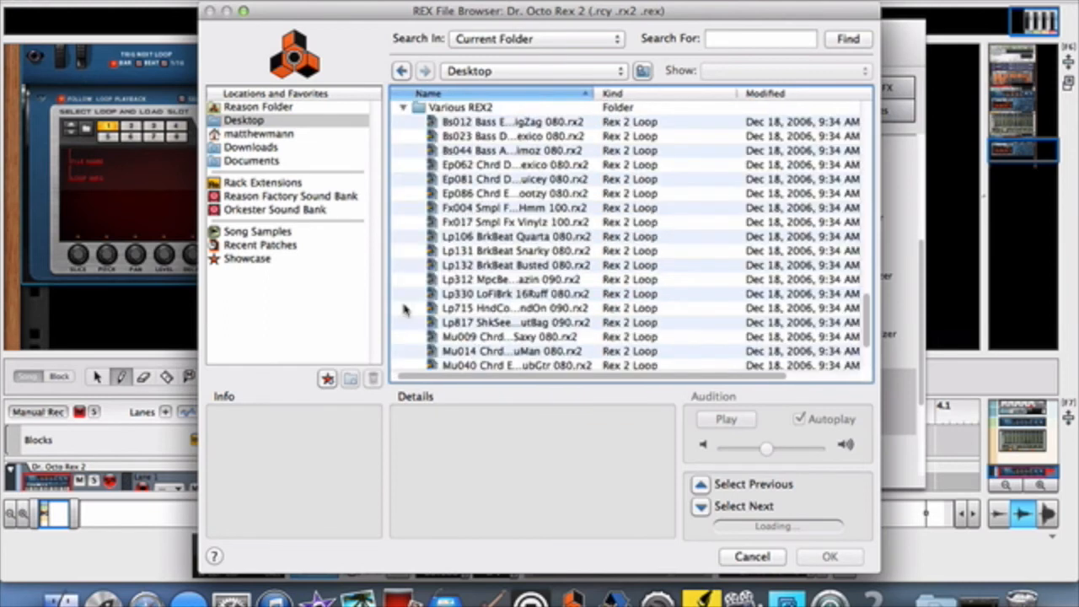
left_click(494, 125)
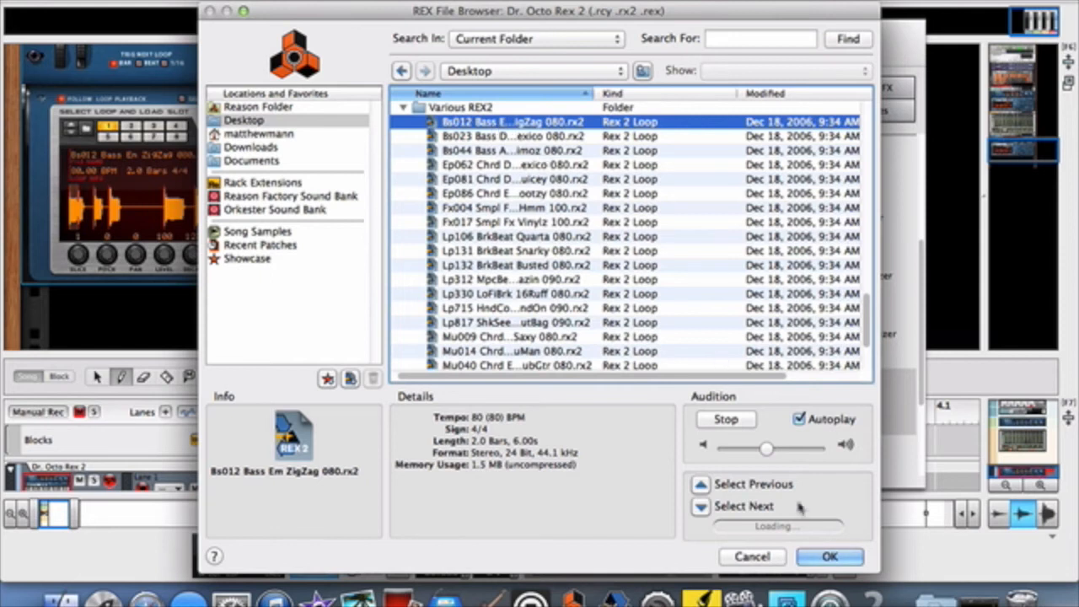
left_click(830, 555)
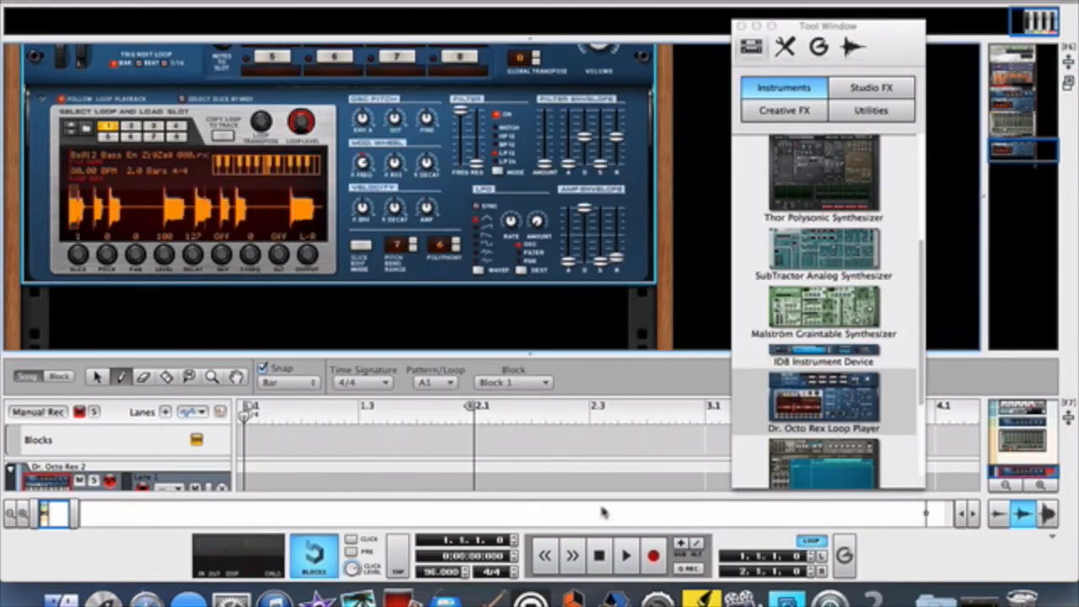
Play the loop, bring the mixer into view, and lower the Dr. Octo Rex 2 channel's fader slightly.
left_click(628, 555)
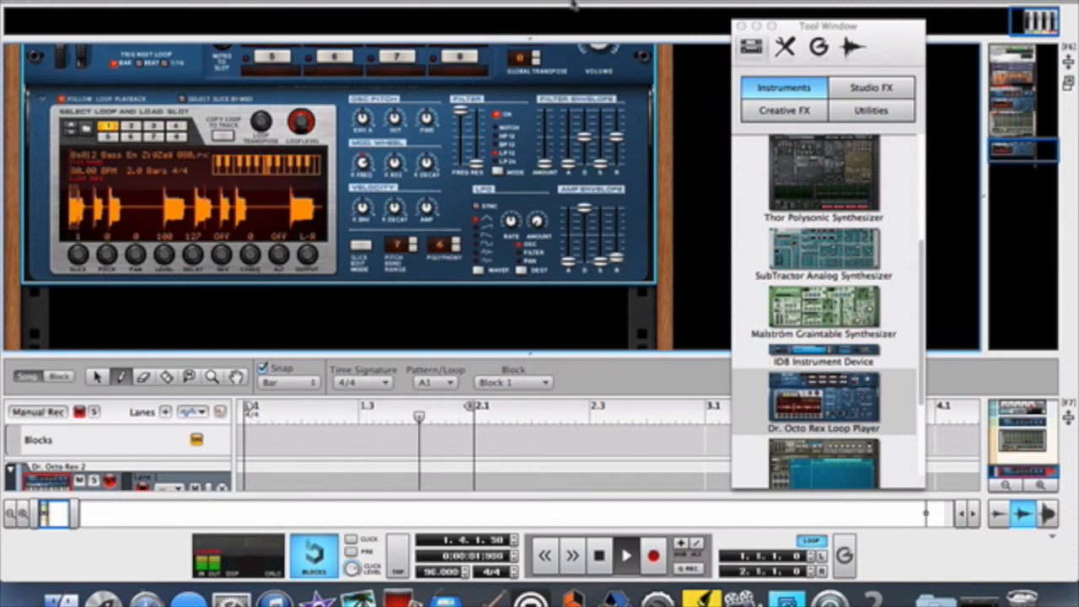
left_click_drag(585, 38, 582, 215)
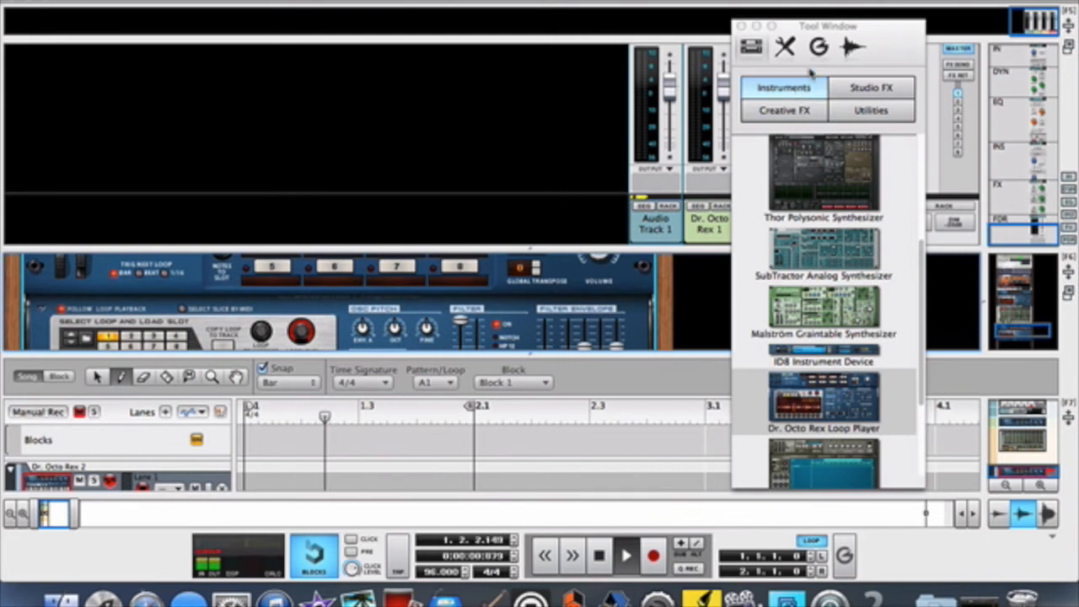
left_click_drag(883, 36, 1061, 129)
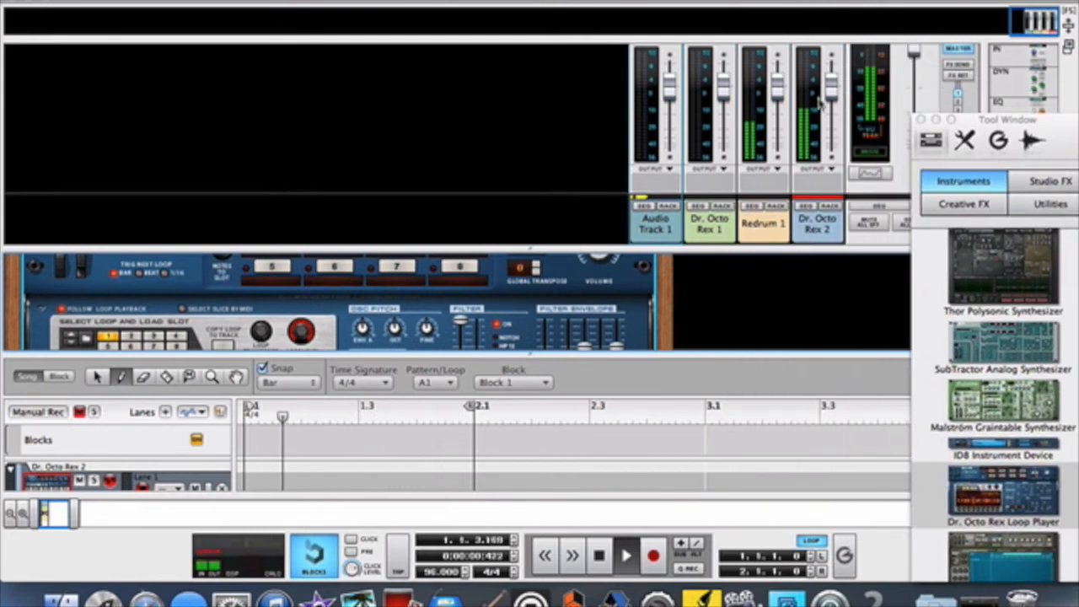
mouse_move(833, 100)
left_mouse_down()
mouse_move(833, 119)
mouse_move(829, 110)
left_mouse_up()
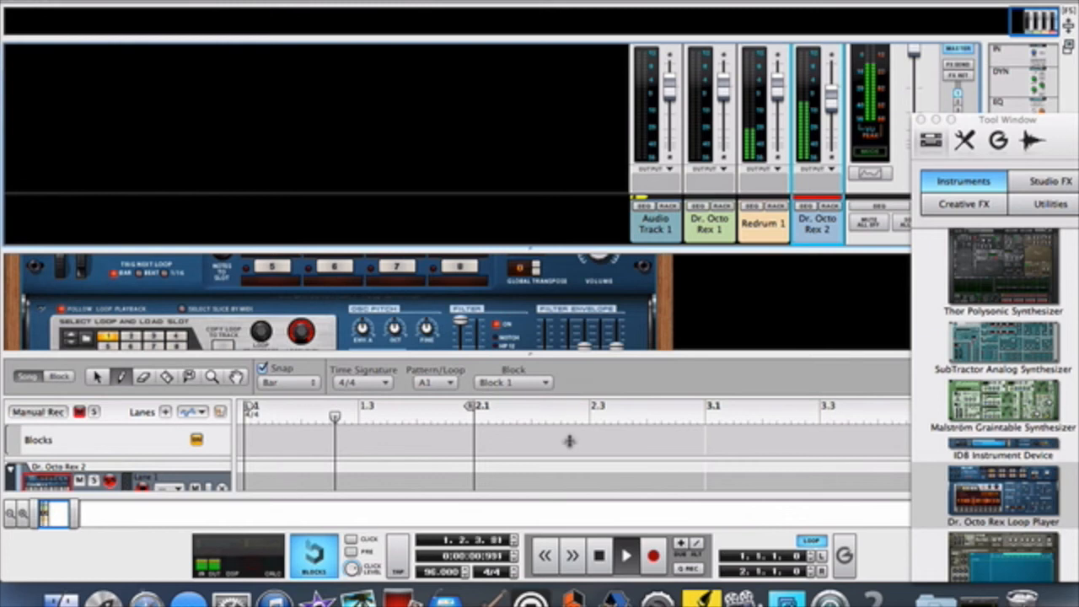
Add an Audiomatic Retro Transformer effect to the Dr. Octo Rex 2 bass device.
key("F7")
scroll(509, 347, "down", 5)
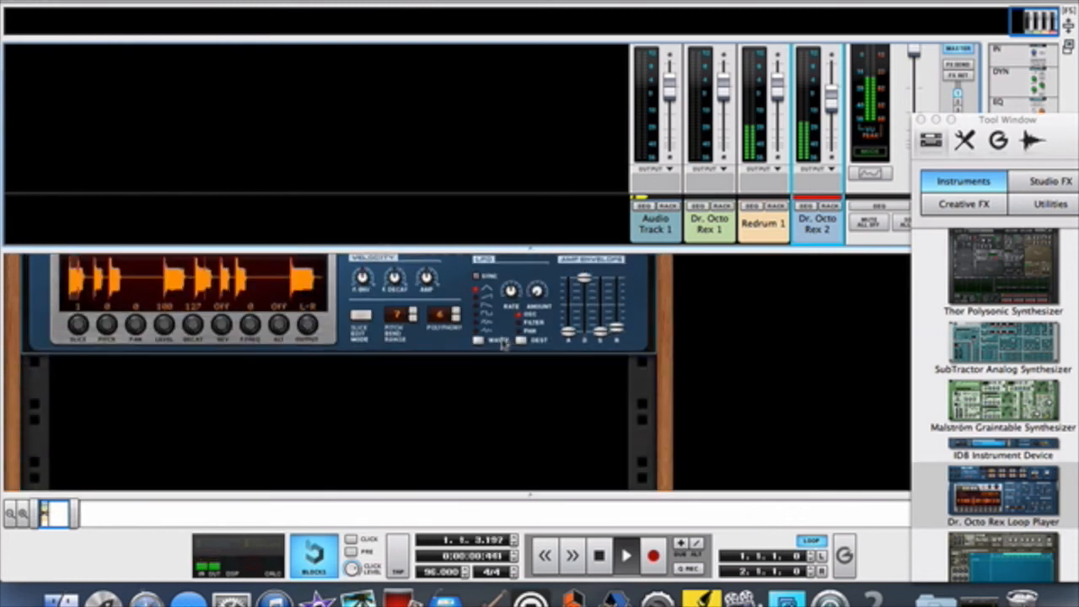
left_click(457, 343)
right_click(457, 343)
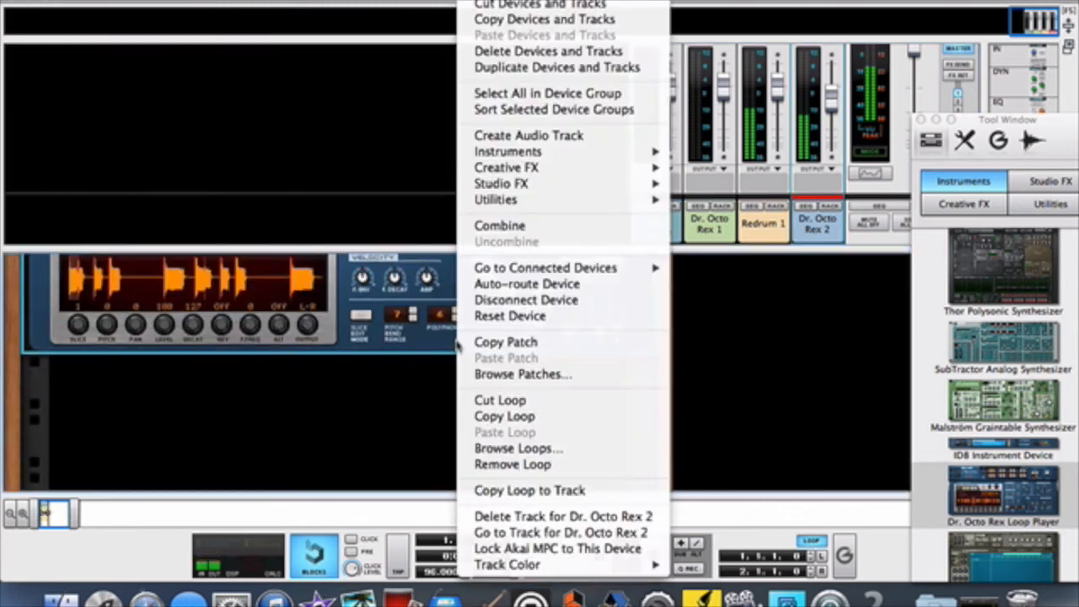
mouse_move(611, 207)
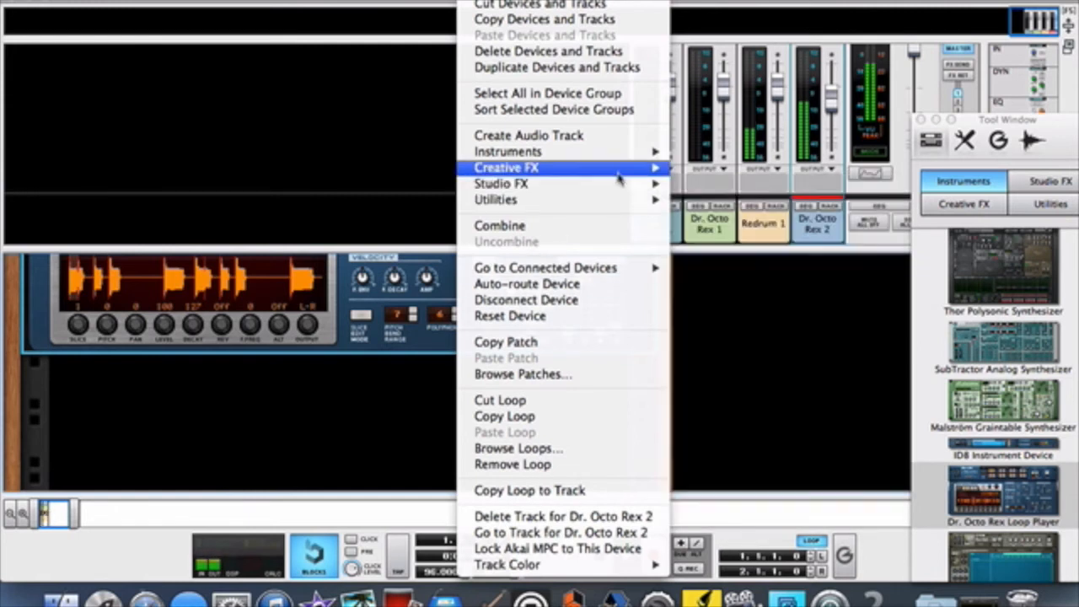
mouse_move(621, 171)
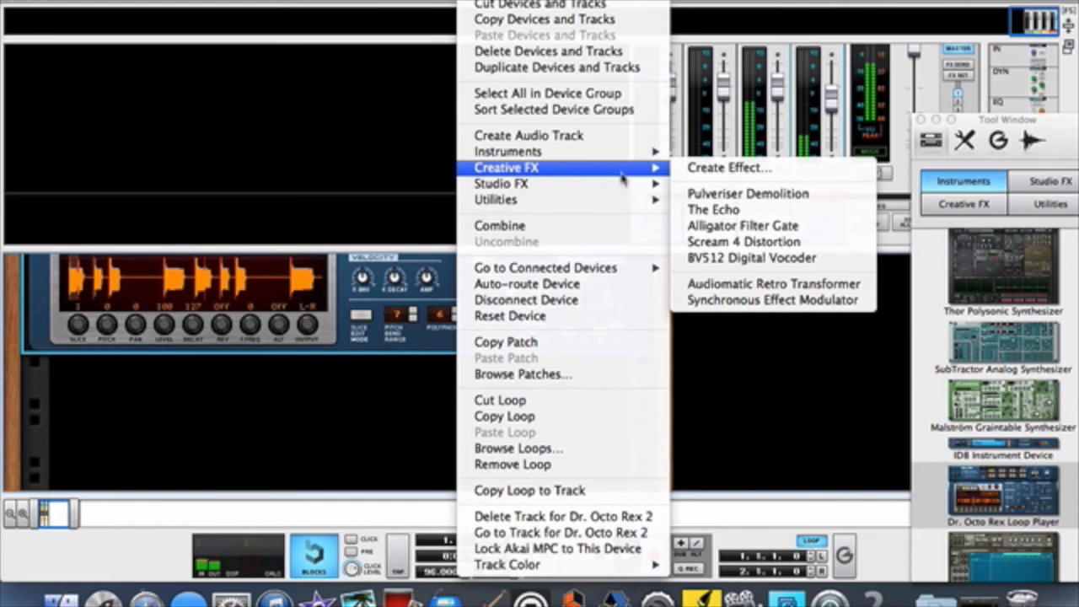
left_click(716, 284)
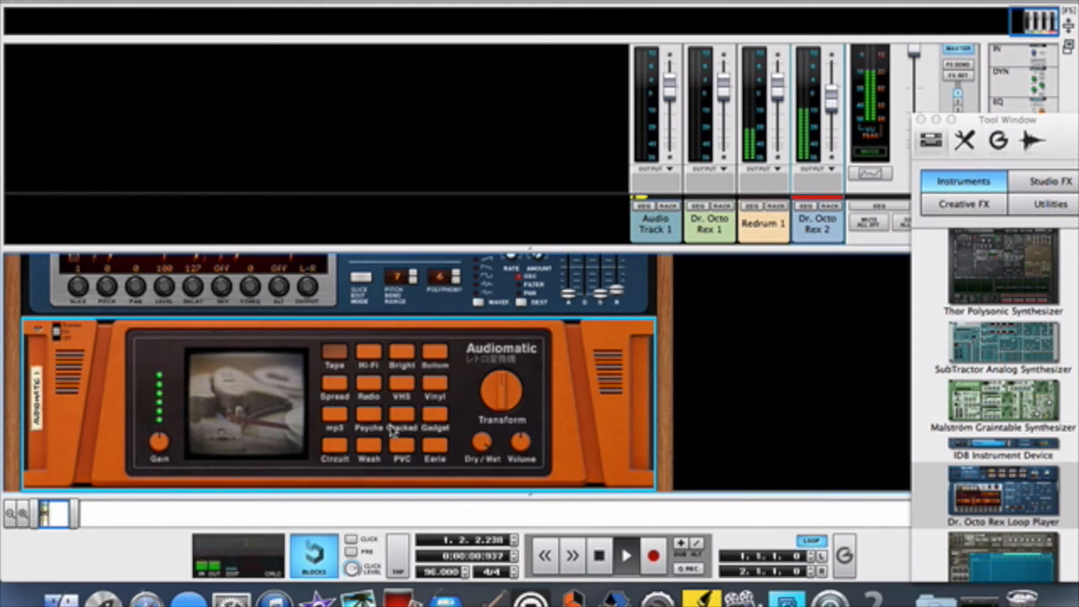
Audition the Audiomatic's Vinyl, Tape, Hi-Fi, Bottom, Cracked, Eerie and Psyche presets on the playing bass loop.
left_click(434, 384)
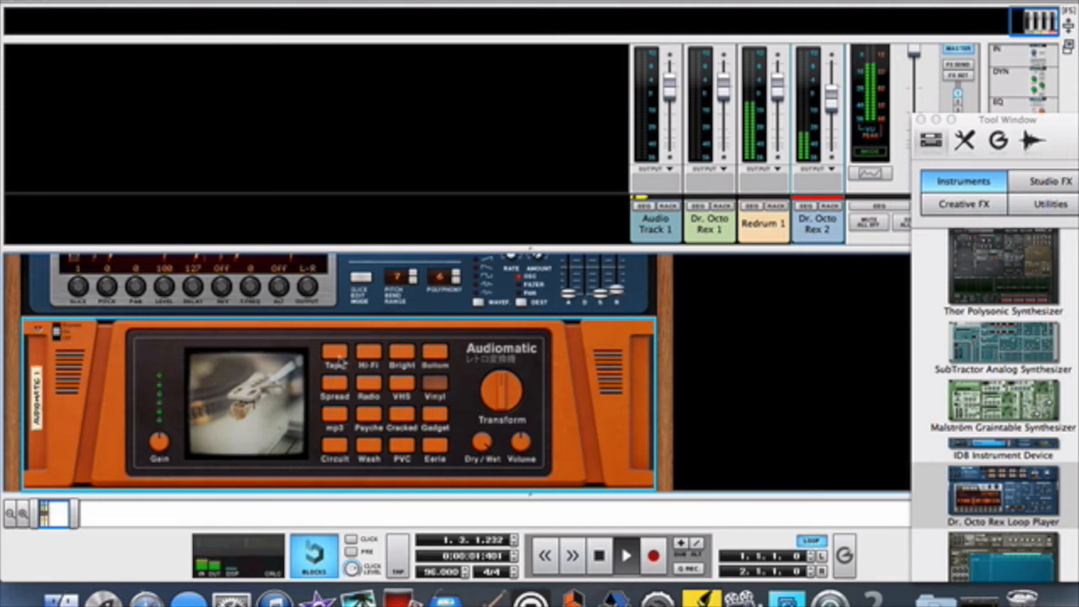
left_click(334, 361)
left_click(370, 354)
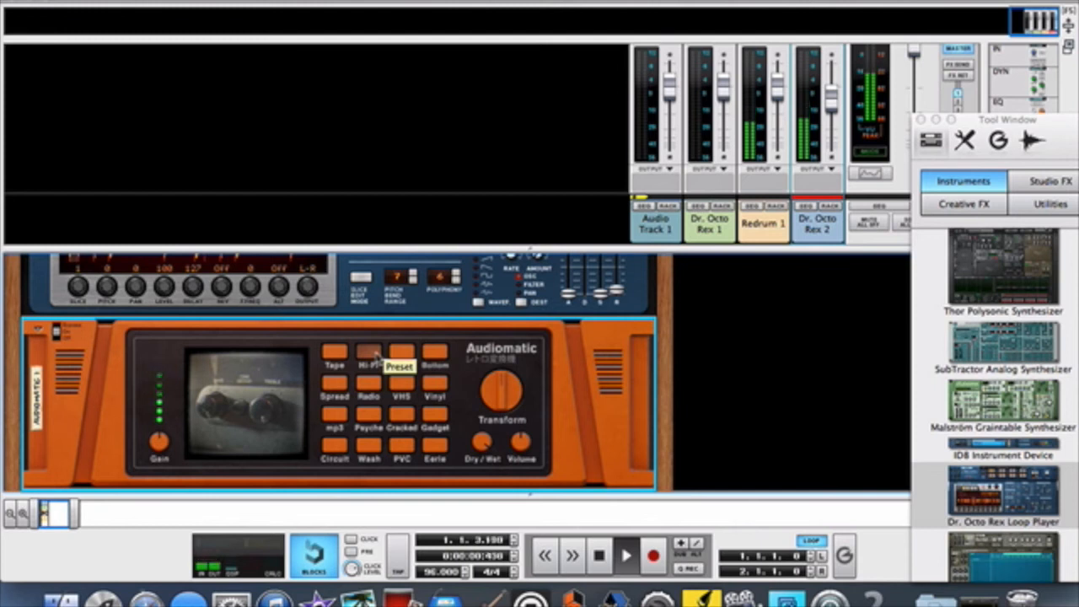
left_click(436, 358)
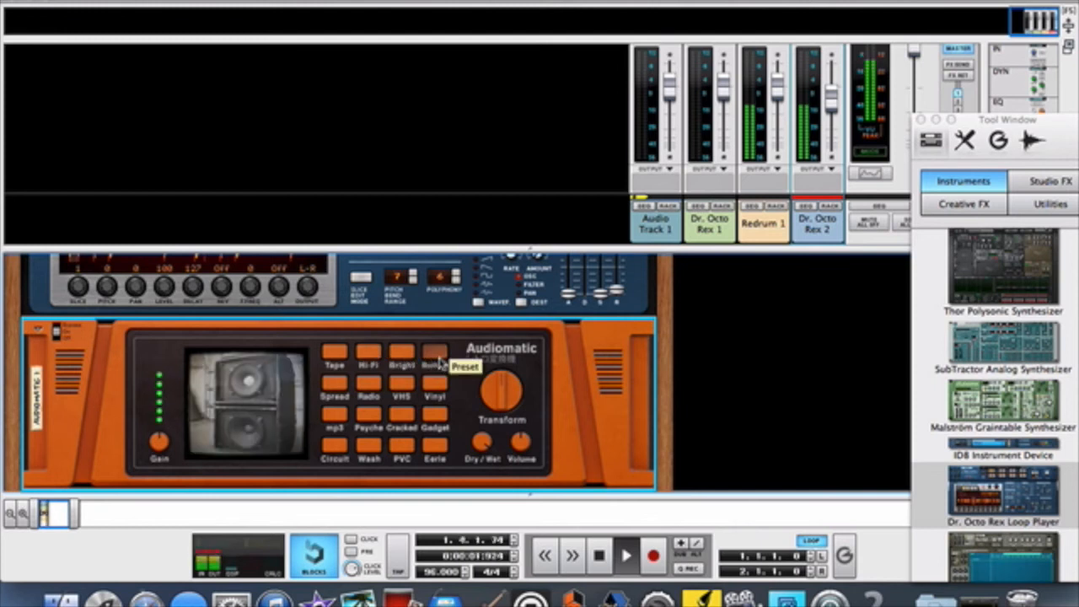
scroll(438, 360, "down", 1)
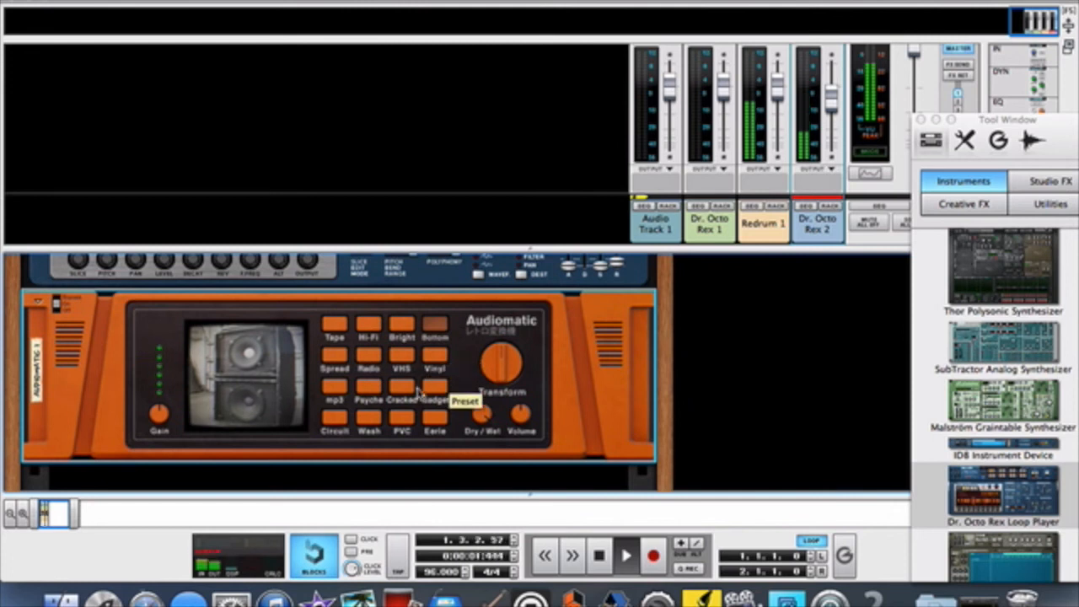
left_click(404, 389)
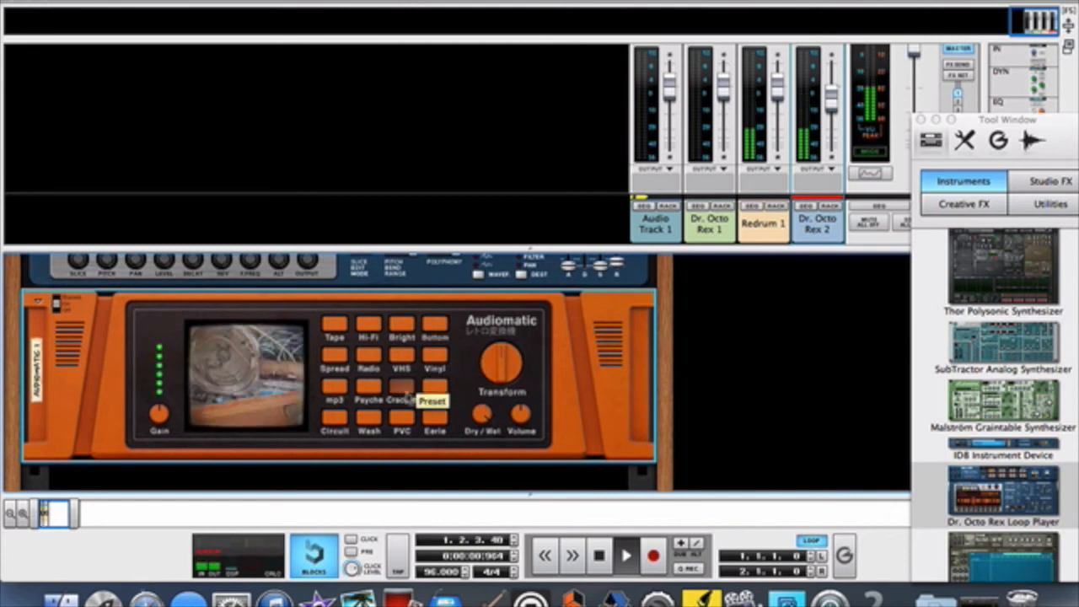
left_click(435, 428)
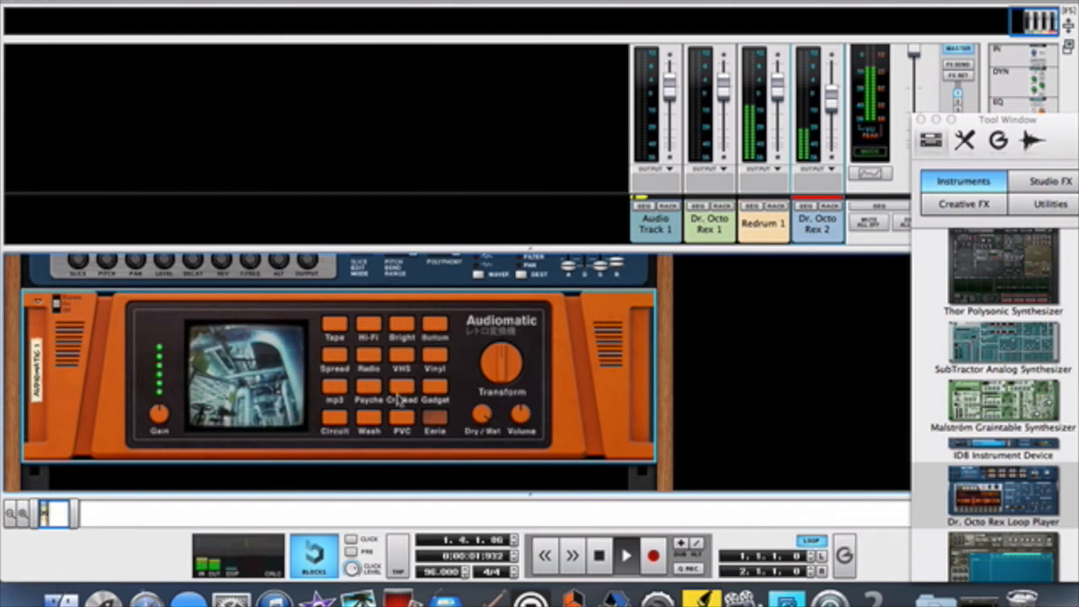
left_click(369, 390)
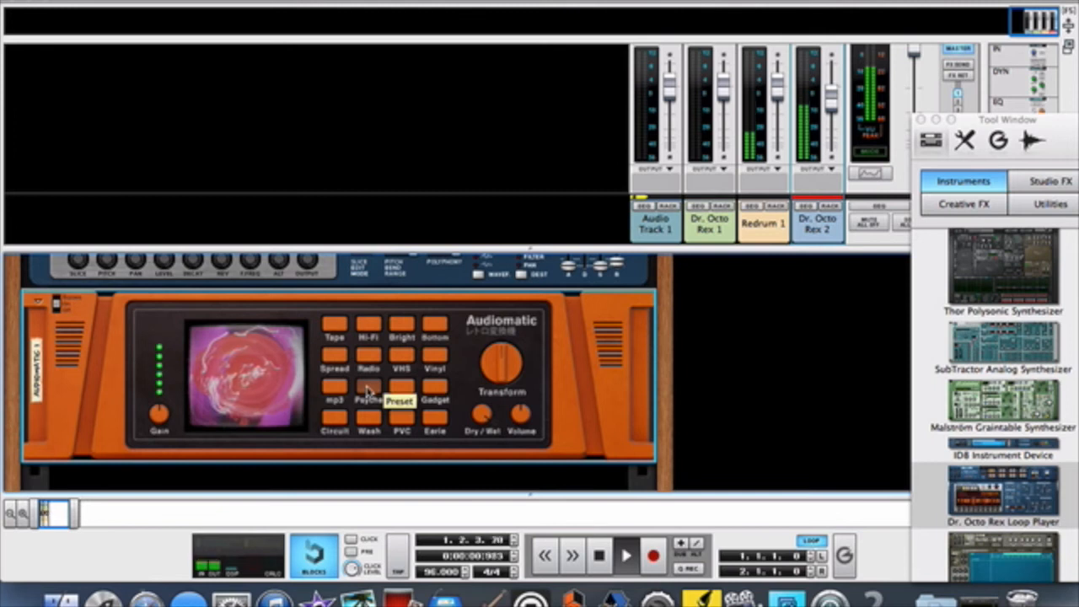
Set the Audiomatic to the Vinyl preset, lower its Dry/Wet mix, and stop playback.
left_click(429, 358)
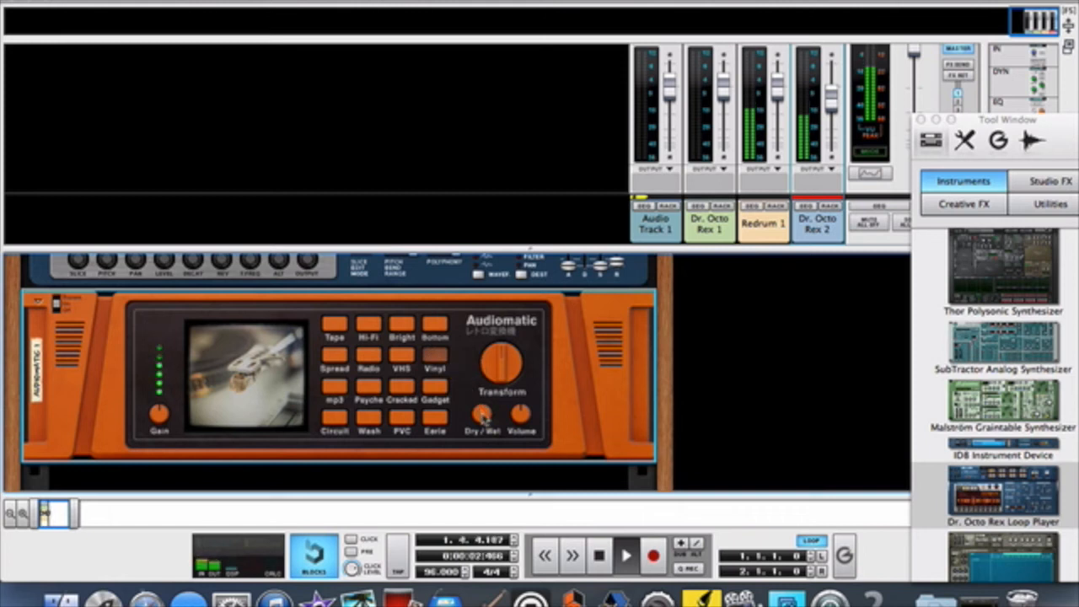
left_click_drag(482, 416, 479, 456)
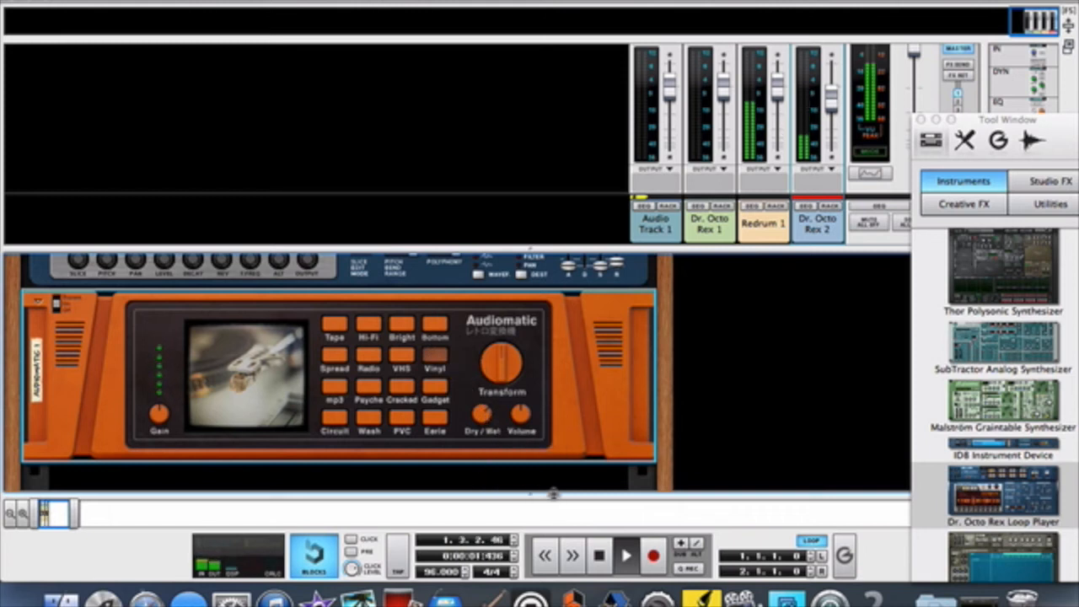
left_click(599, 555)
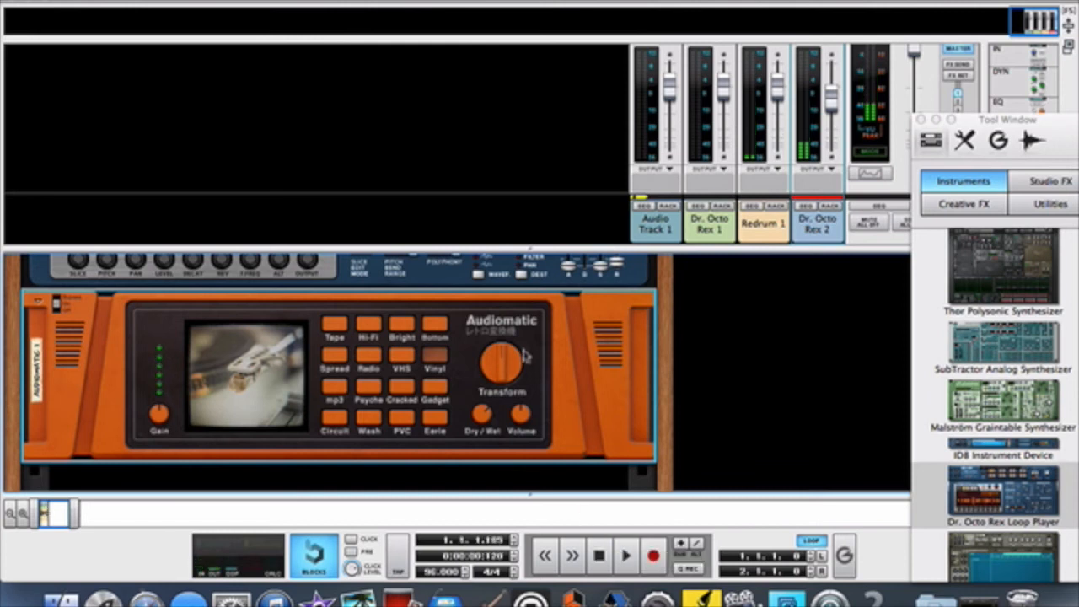
Copy the bass loop from Dr. Octo Rex 2 to its sequencer track.
scroll(525, 355, "up", 5)
scroll(524, 355, "up", 3)
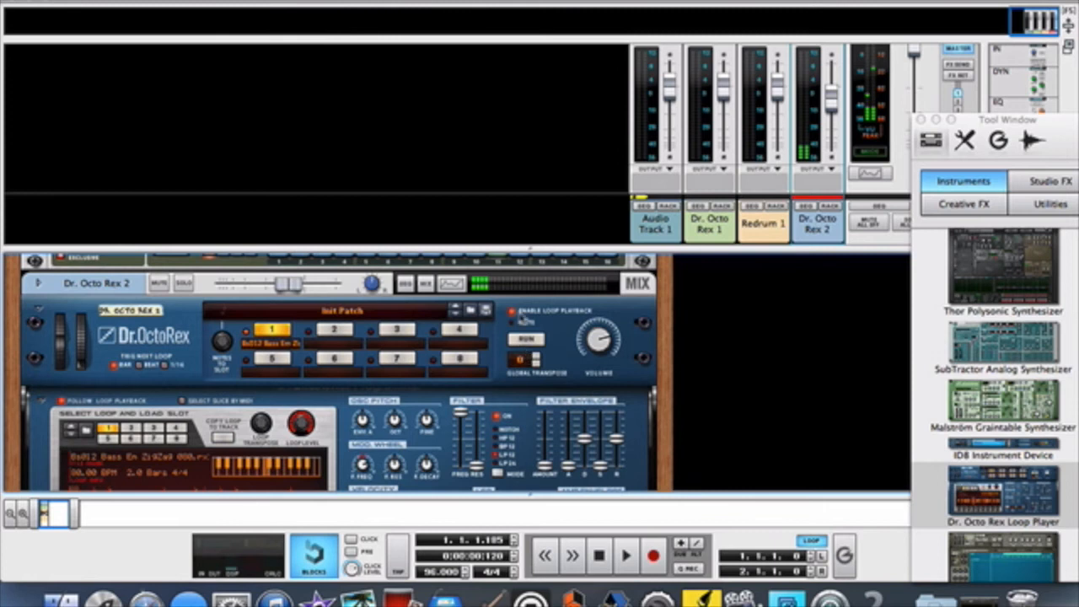
scroll(506, 389, "down", 5)
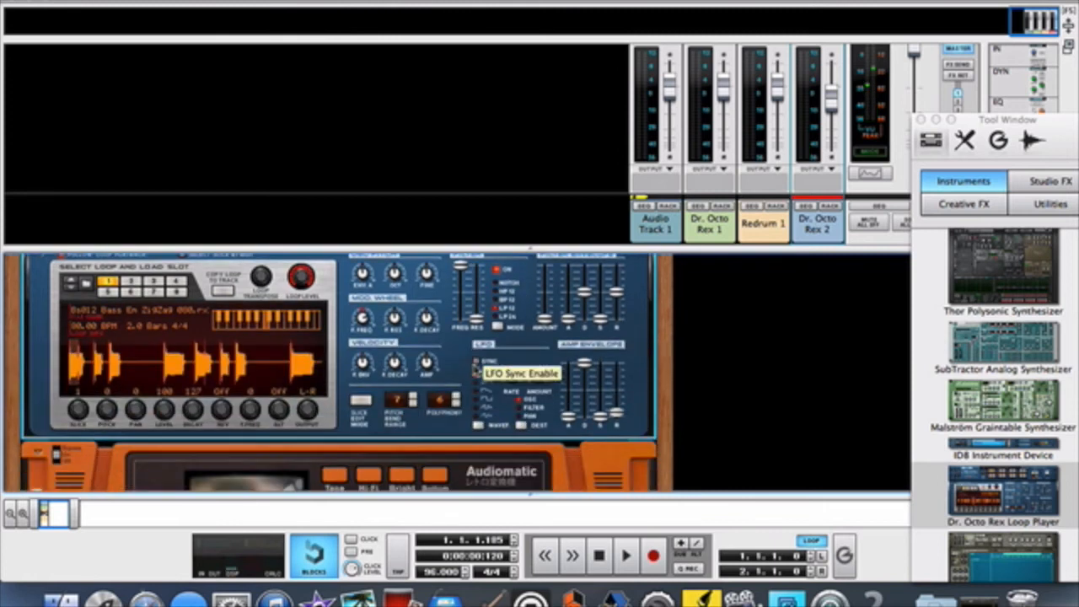
right_click(383, 390)
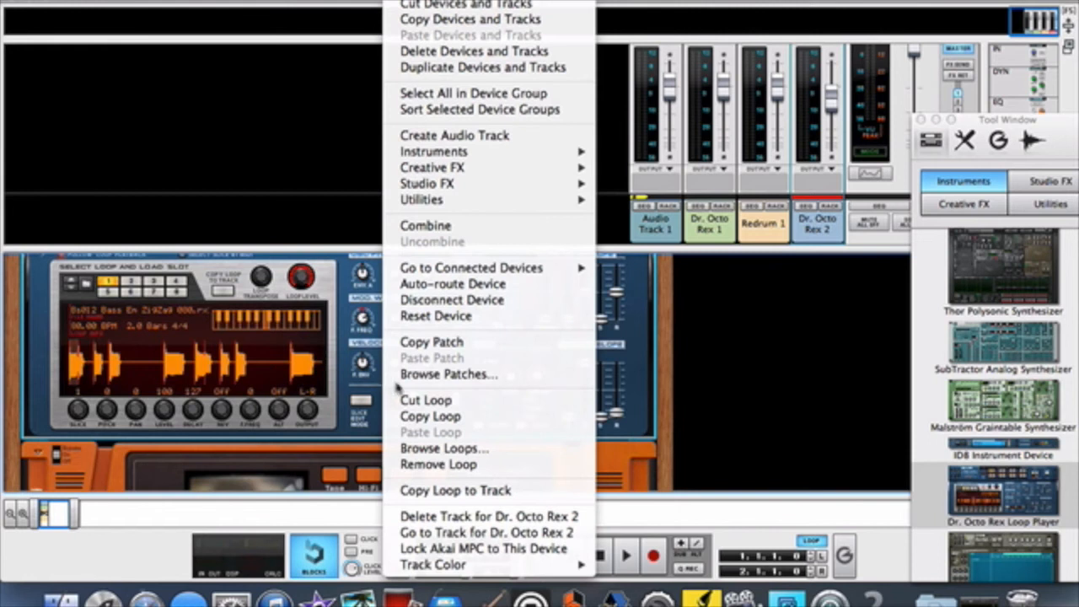
left_click(470, 491)
Enlarge the sequencer, duplicate the four Redrum lane clips to bar 2, and extend the loop end to bar 3.
left_click_drag(523, 495, 527, 166)
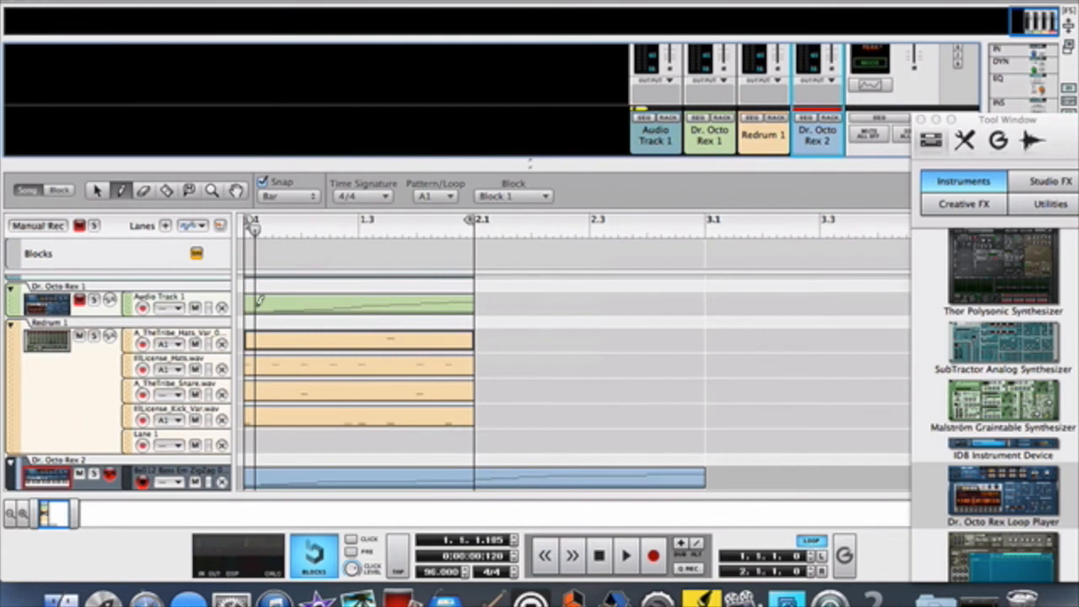
left_click(97, 191)
left_click_drag(506, 330, 313, 429)
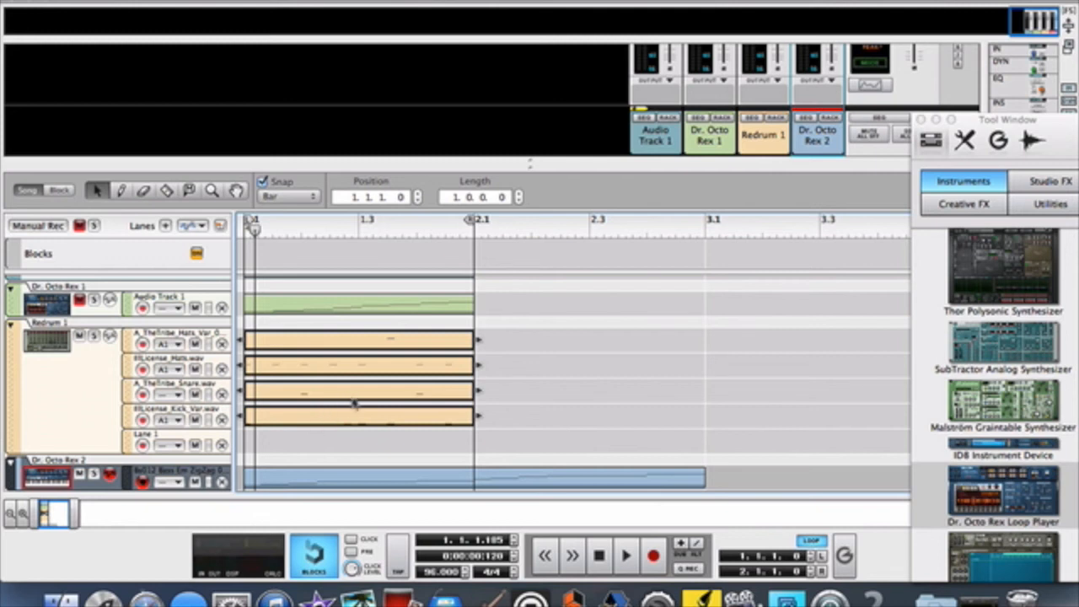
left_click_drag(355, 419, 539, 415)
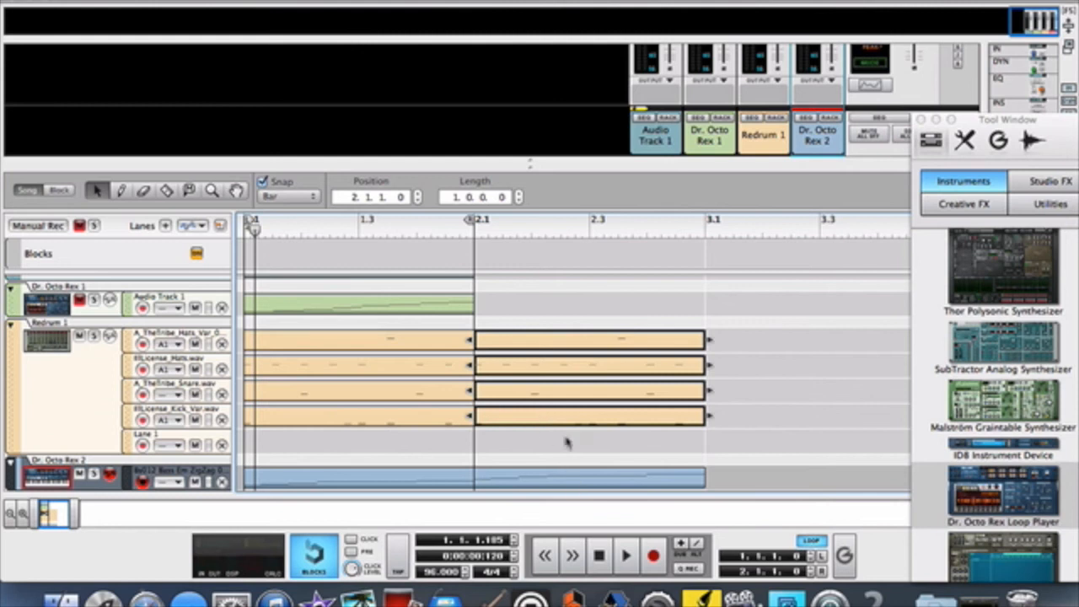
left_click_drag(540, 225, 628, 234)
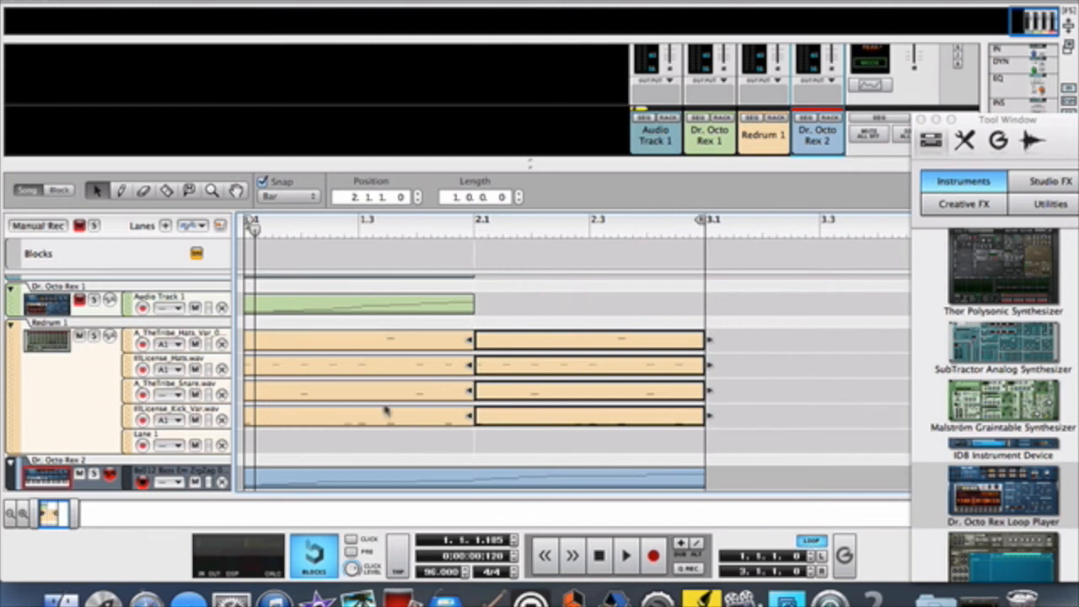
Assign groove A1 (User 1) to the bass loop's lane on the Dr. Octo Rex 2 track.
left_click(174, 482)
mouse_move(217, 556)
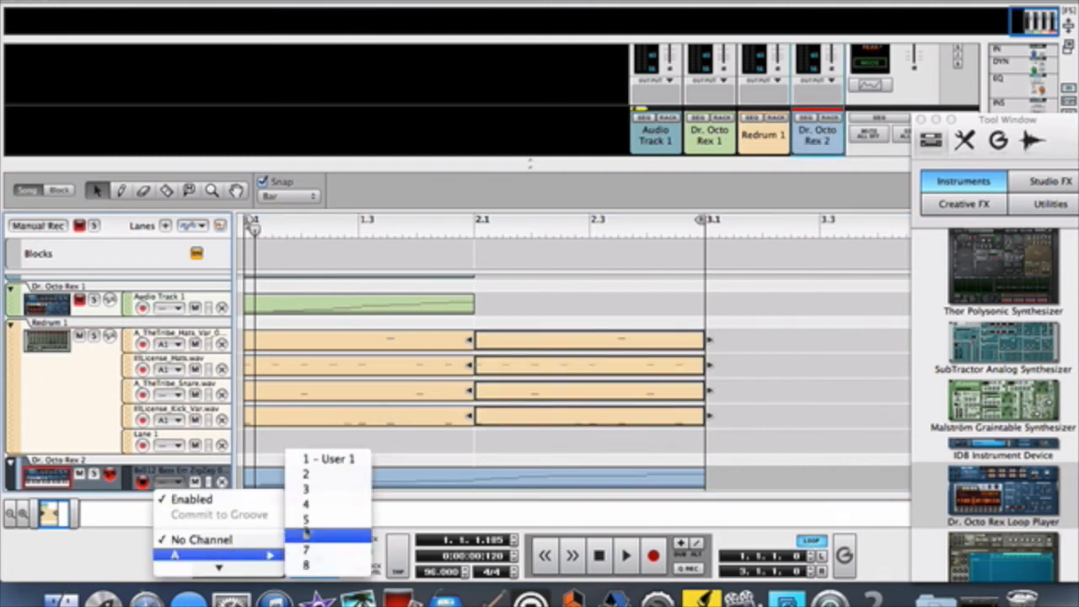
left_click(327, 461)
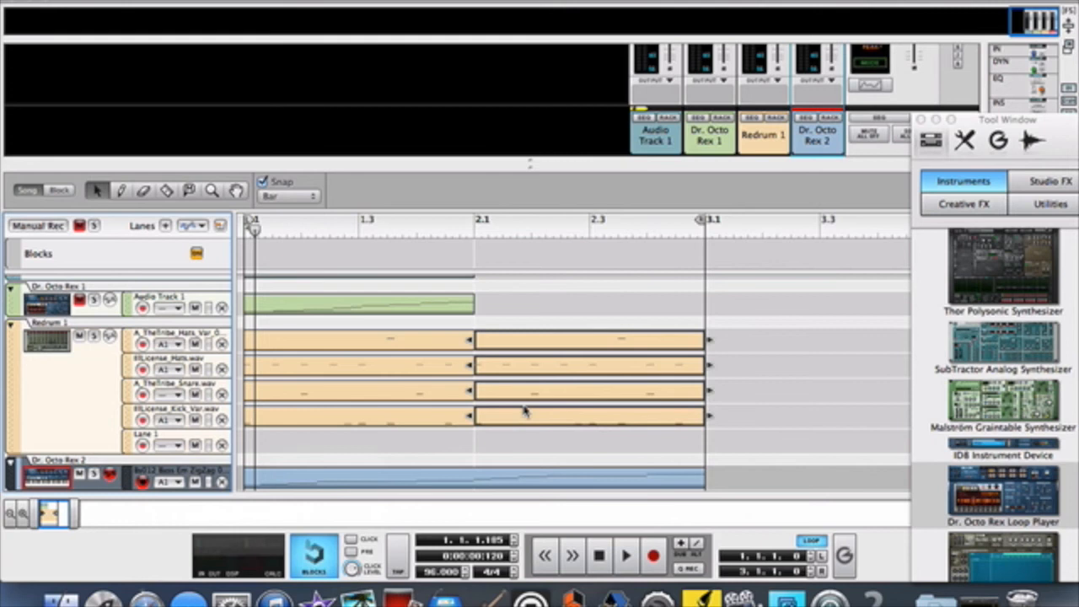
Play the two-bar loop from the start to hear the grooved bass, and return to the start.
left_click(598, 555)
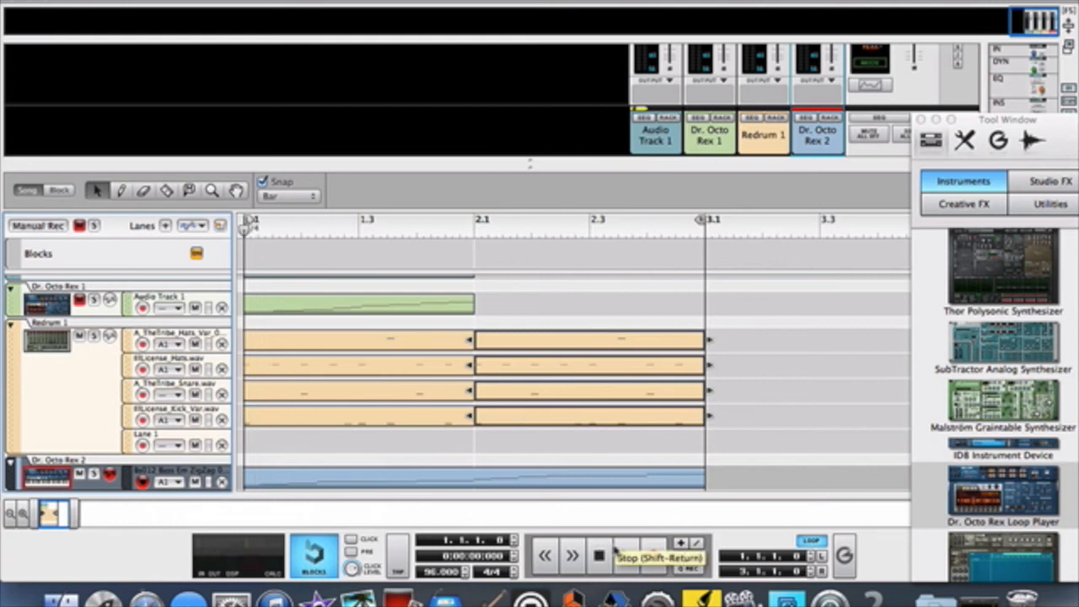
left_click(626, 554)
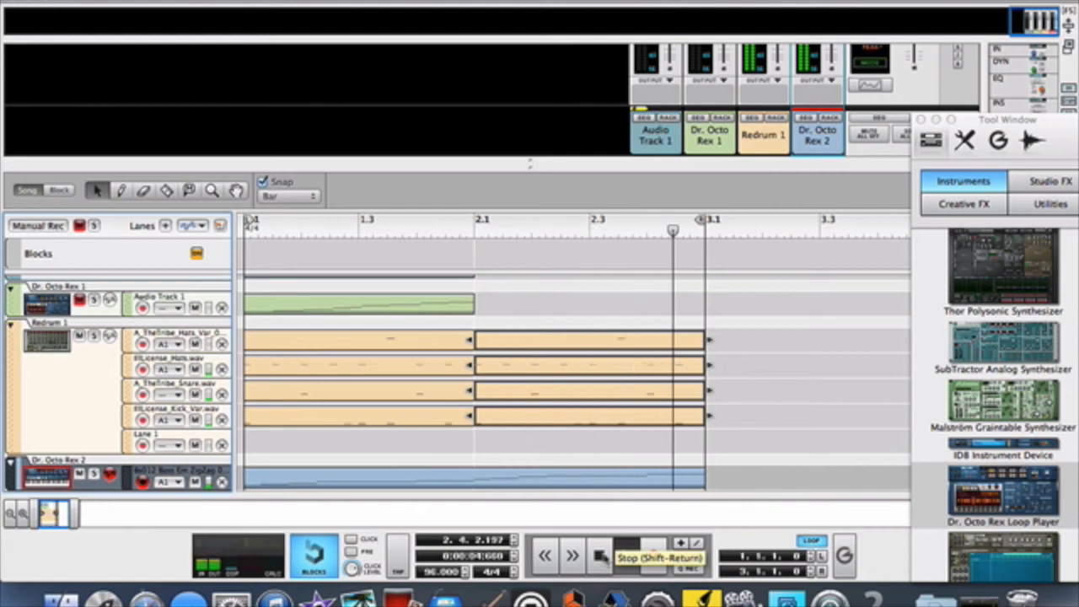
left_click(600, 555)
left_click(600, 555)
Add a third Dr. Octo Rex Loop Player below the Audiomatic in the rack and expand its programmer.
scroll(623, 331, "up", 2)
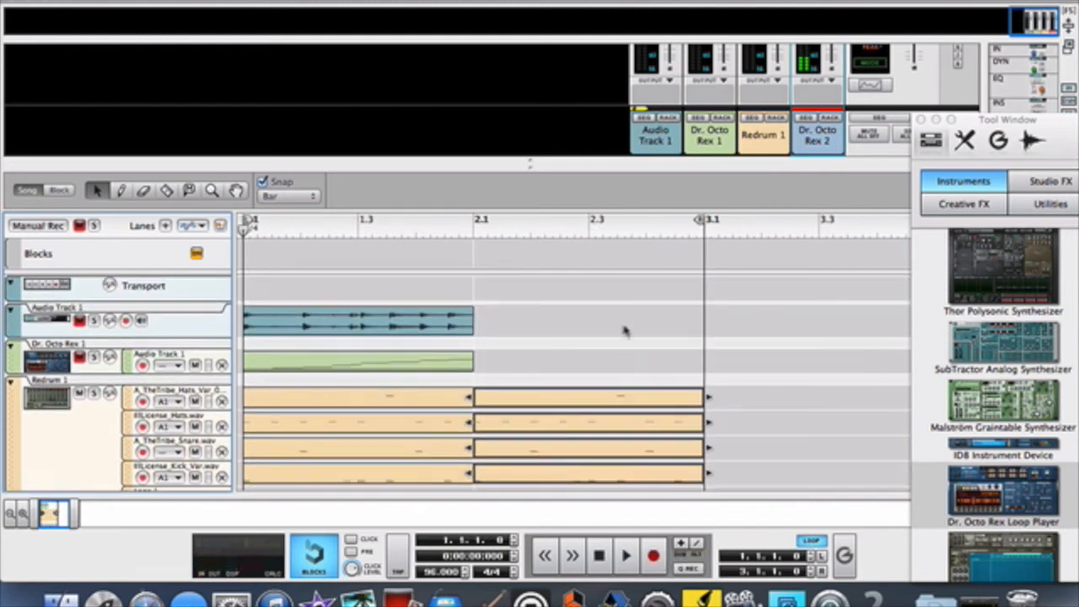
left_click_drag(550, 165, 594, 352)
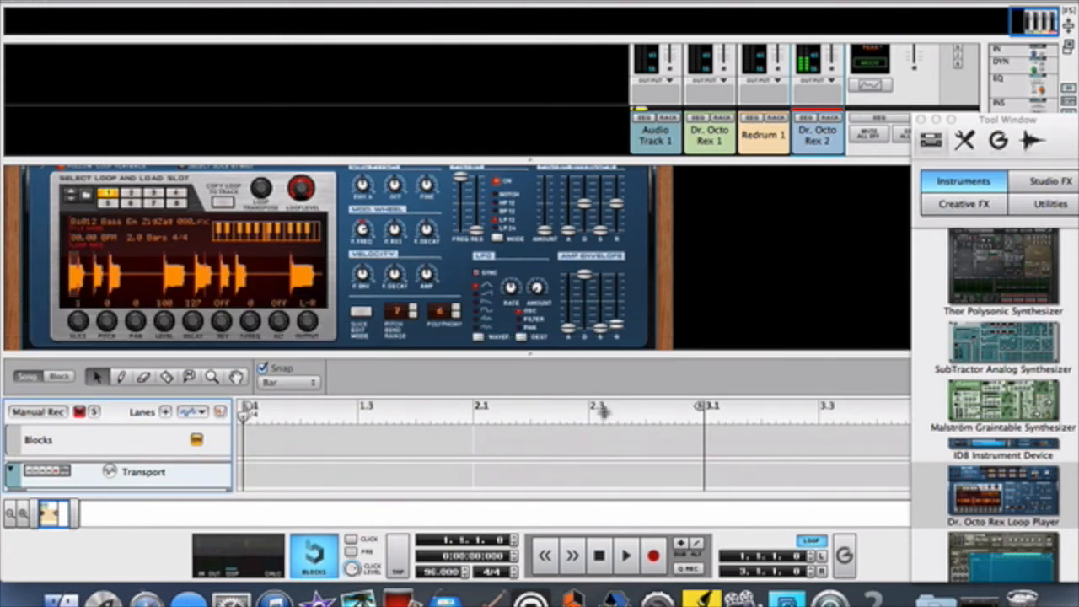
scroll(618, 290, "down", 6)
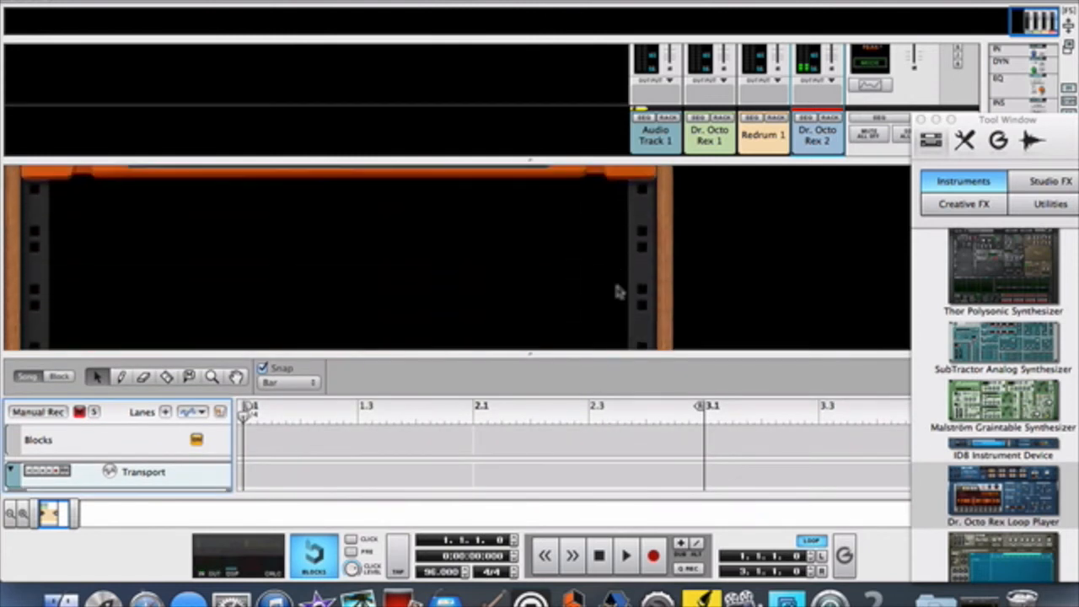
left_click_drag(1028, 493, 385, 252)
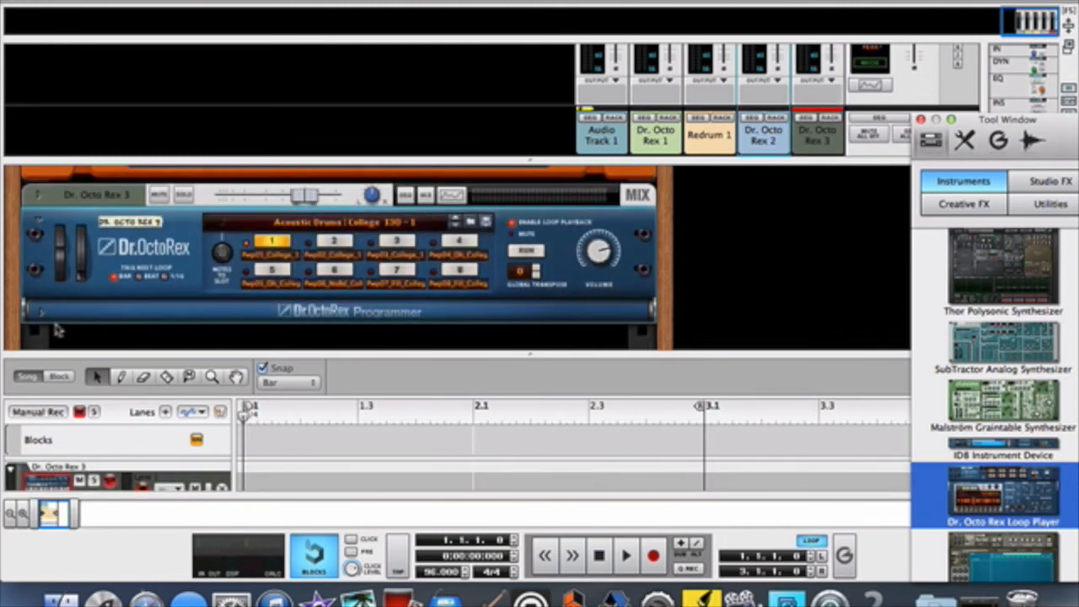
left_click(42, 313)
scroll(189, 321, "down", 3)
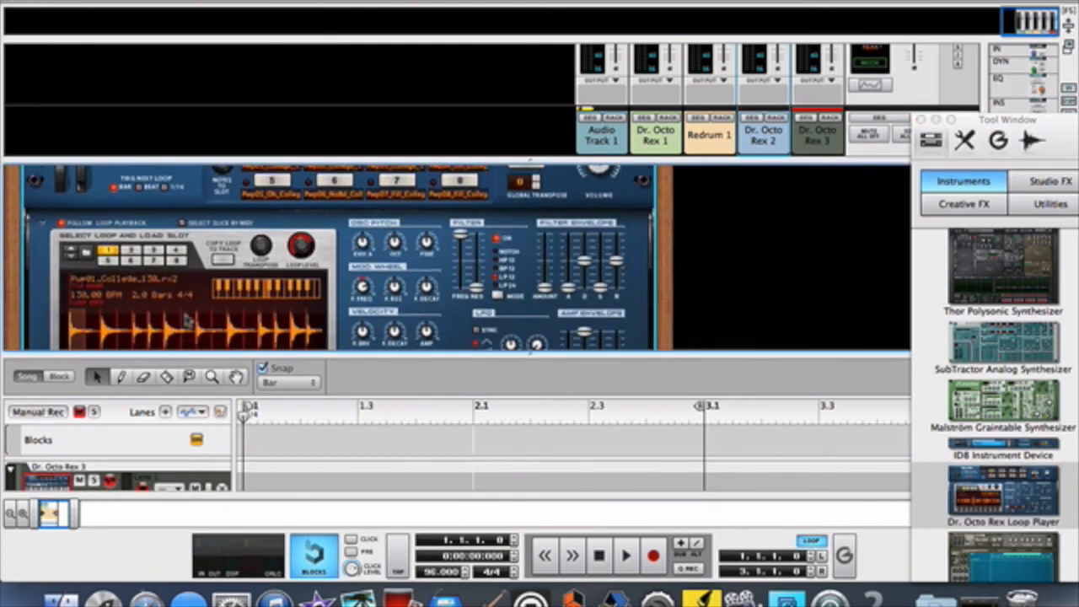
Reset the Dr. Octo Rex 3 device to clear its default loops from all slots.
scroll(188, 321, "down", 3)
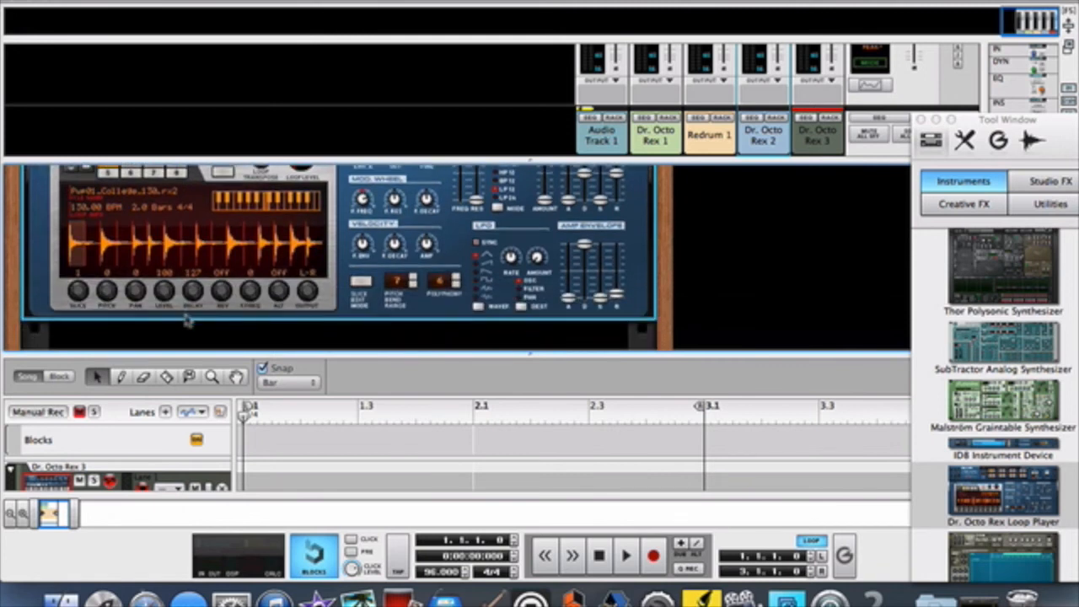
scroll(189, 321, "up", 2)
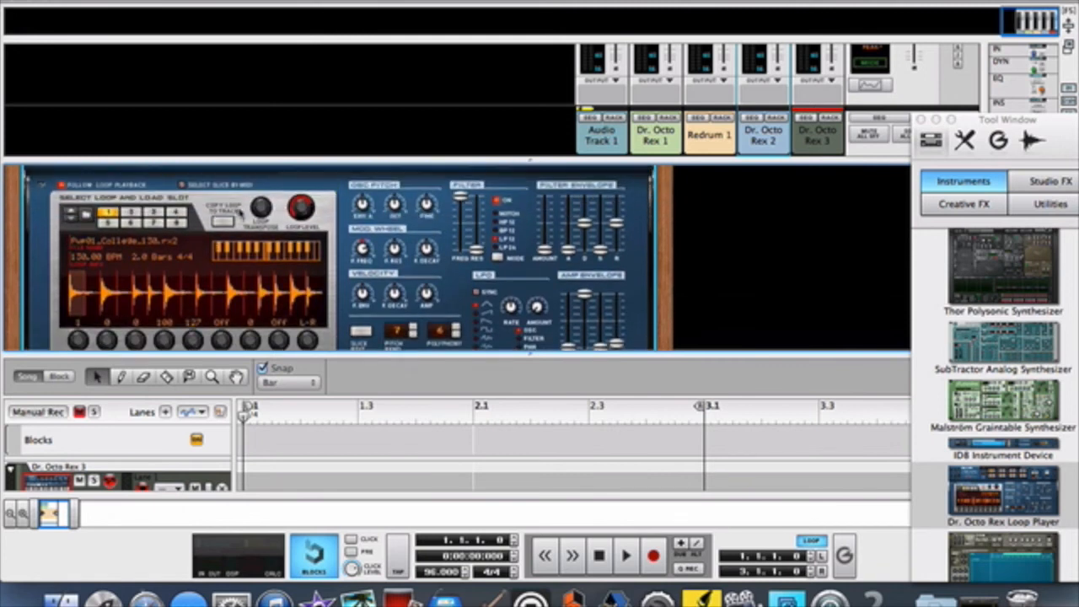
right_click(335, 225)
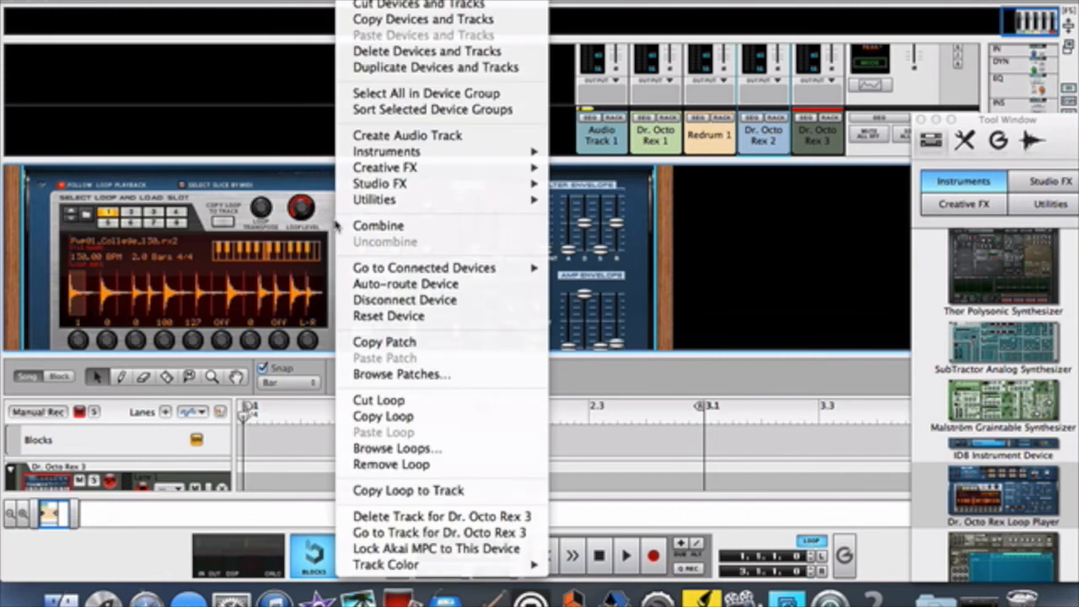
left_click(399, 316)
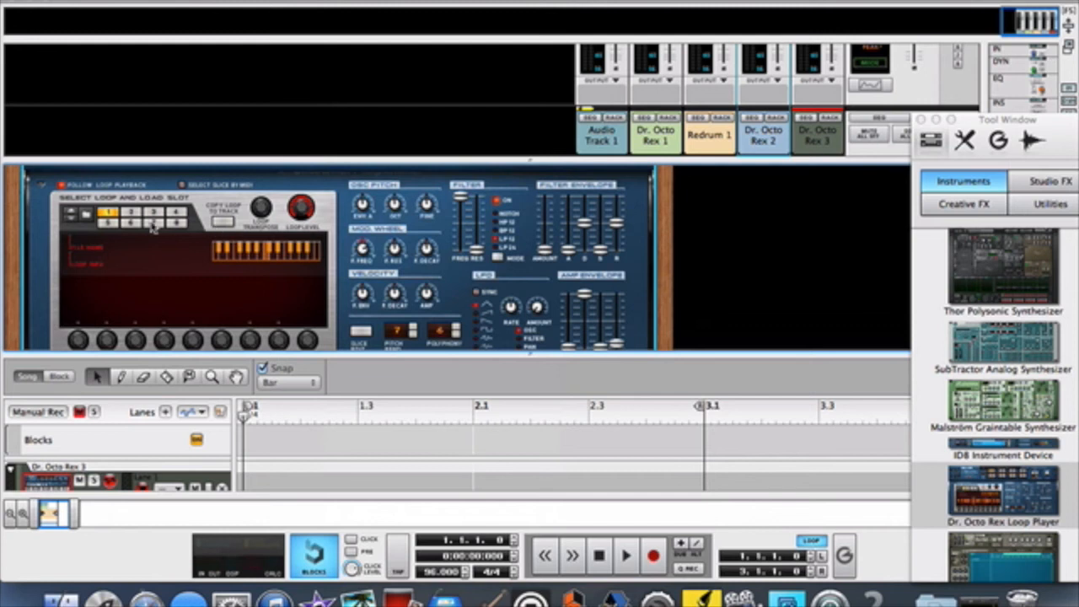
Load Ep086 Chrd Em Rootzy 080.rx2 from the Various REX2 folder into slot 1 of Dr. Octo Rex 3.
left_click(87, 215)
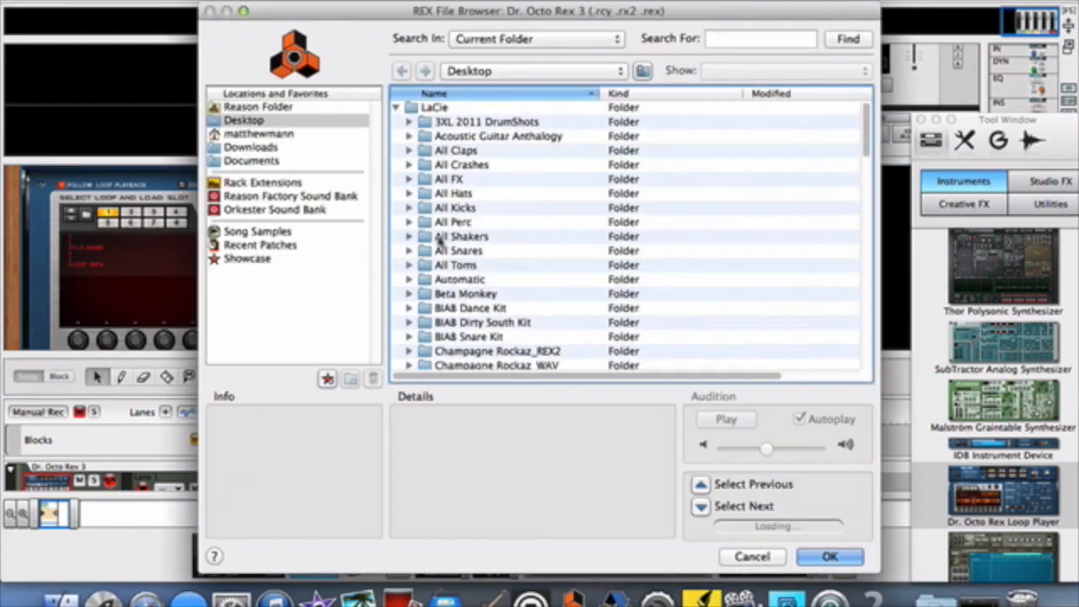
scroll(440, 281, "down", 3)
scroll(438, 280, "down", 5)
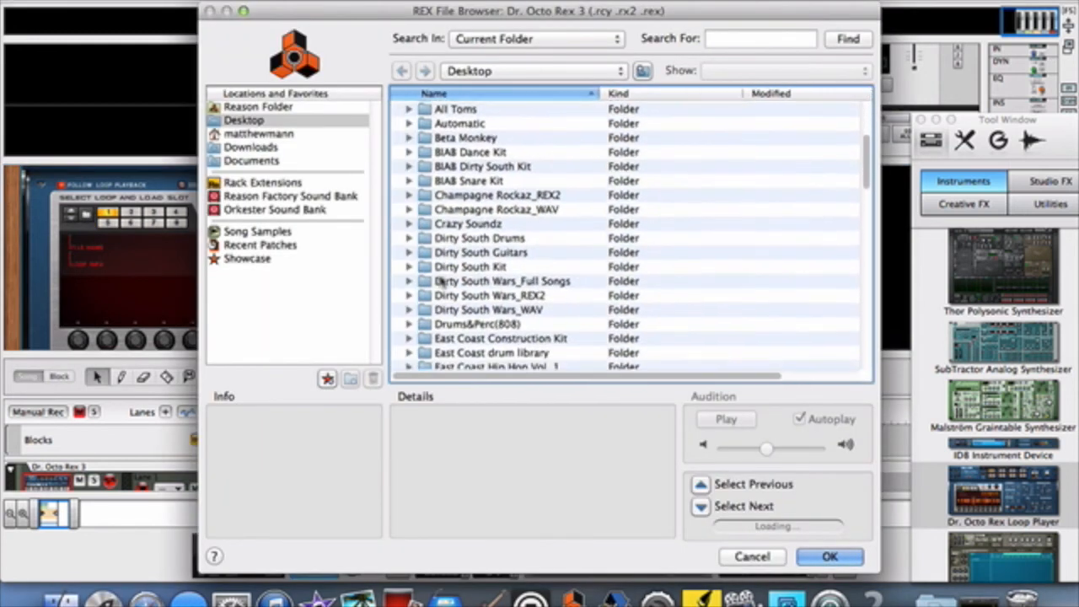
scroll(430, 310, "down", 8)
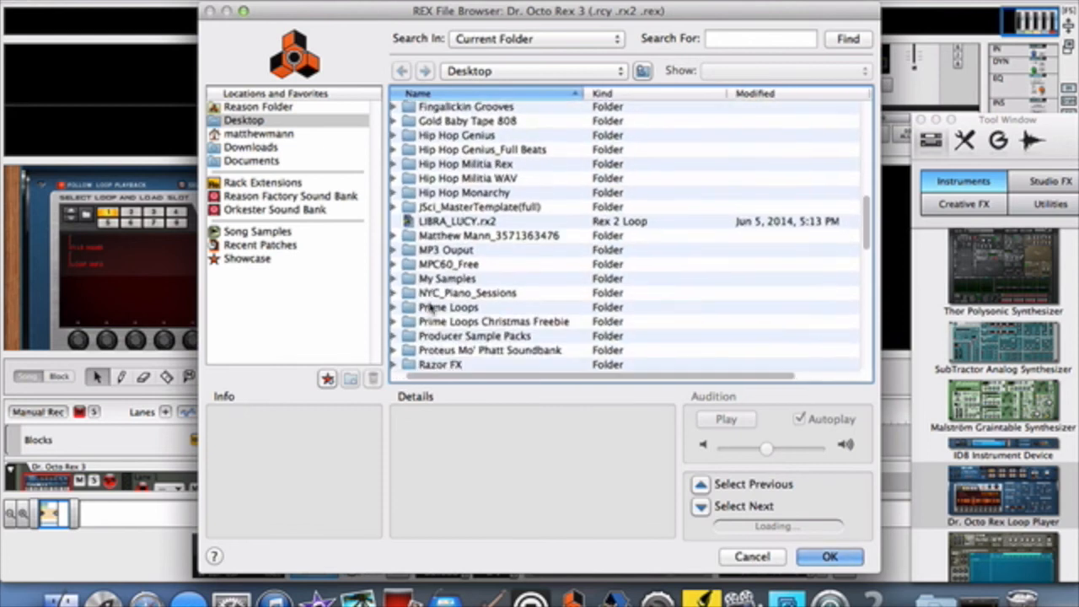
scroll(430, 310, "down", 5)
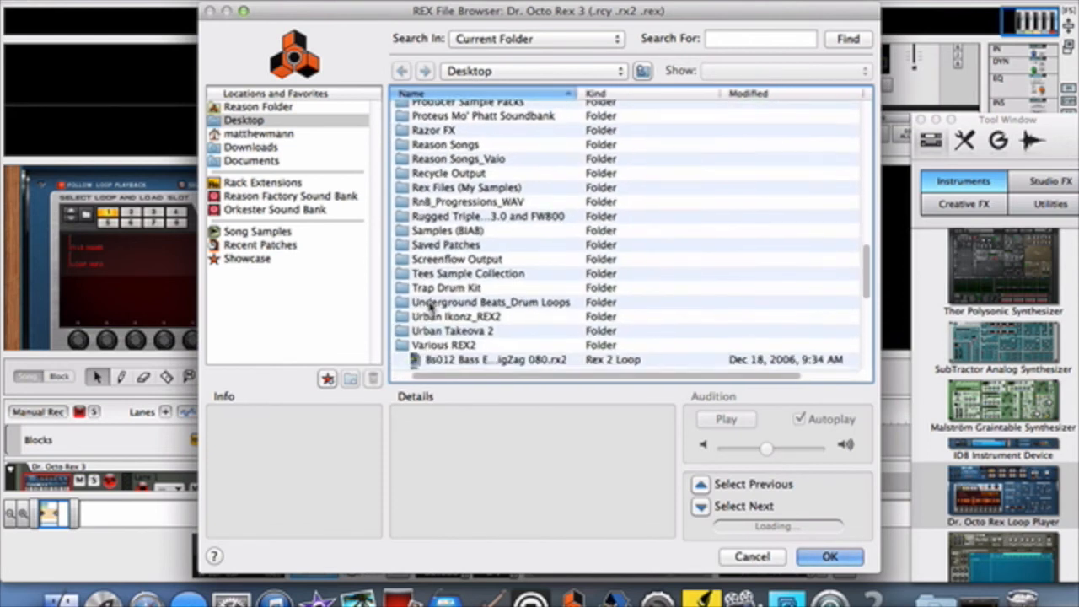
scroll(430, 309, "down", 3)
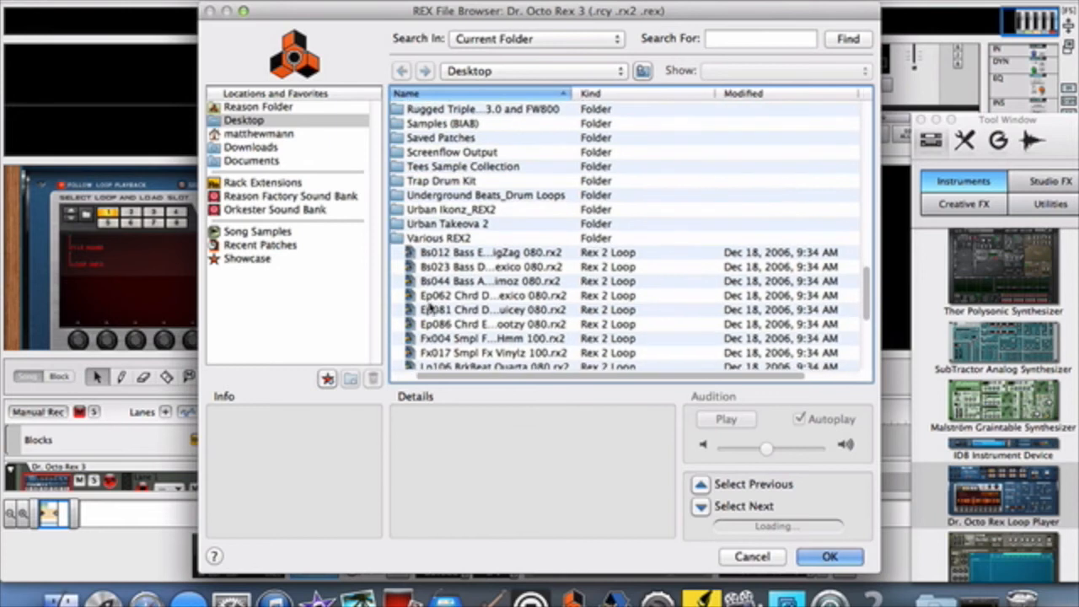
left_click(462, 326)
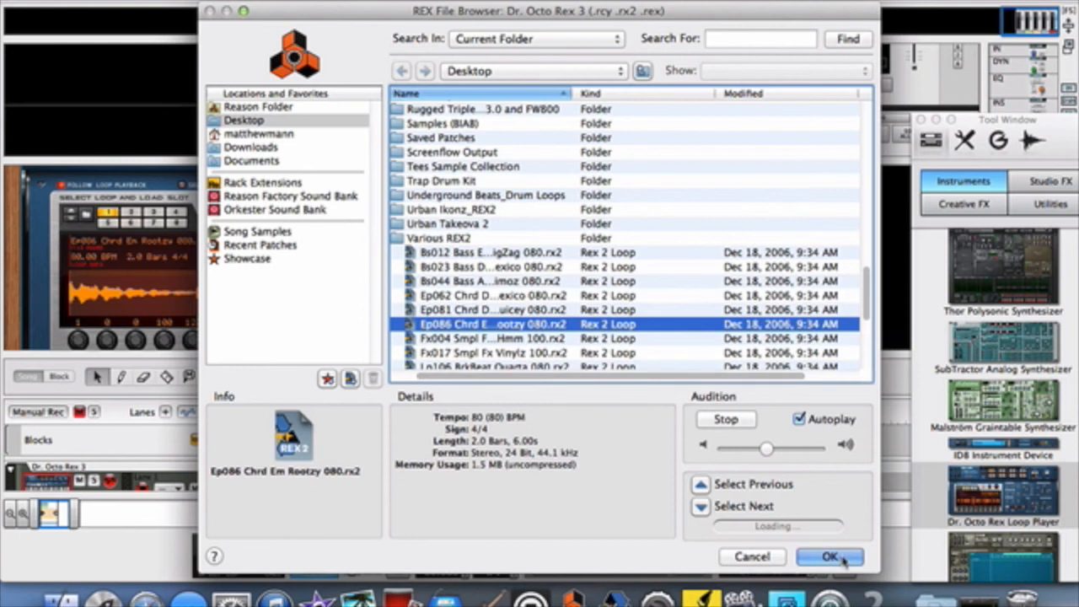
left_click(830, 557)
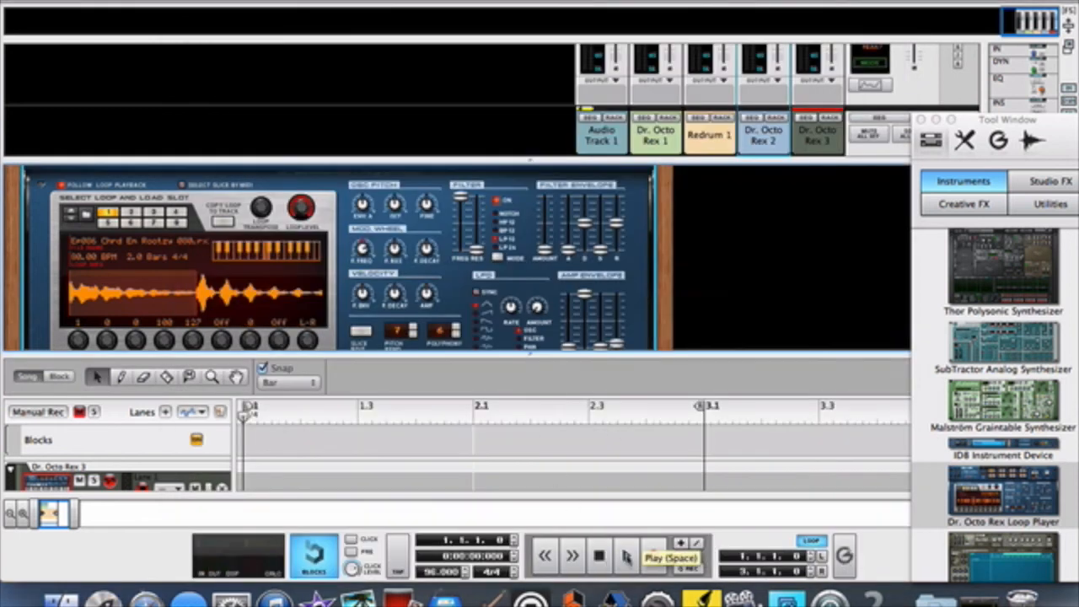
Play the two-bar loop and lower the Dr. Octo Rex 3 mixer channel level to about -10.32 dB.
left_click(625, 555)
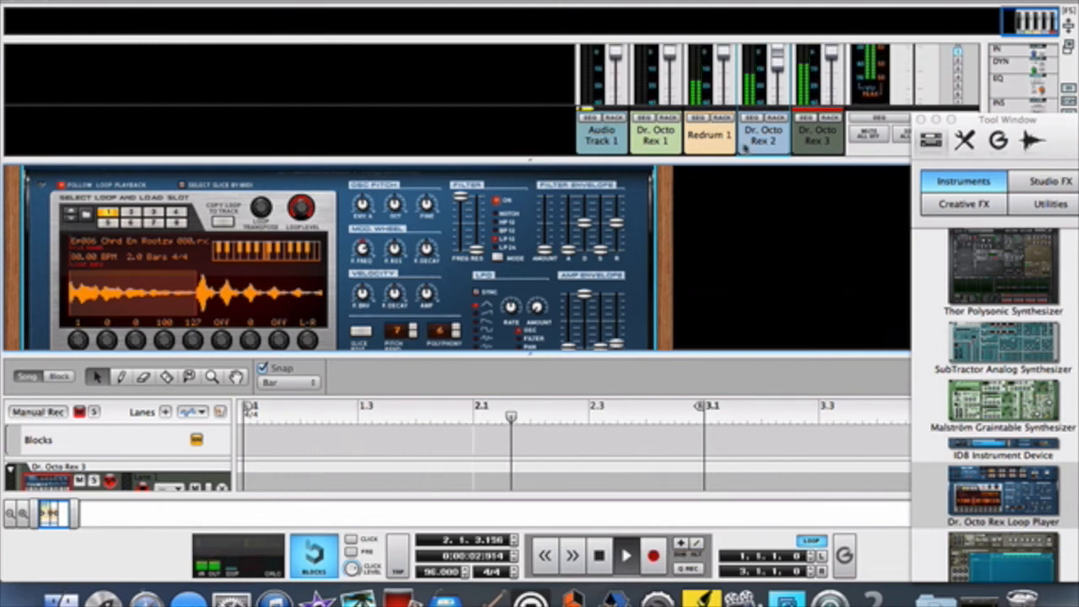
left_click(833, 55)
left_click_drag(833, 55, 834, 74)
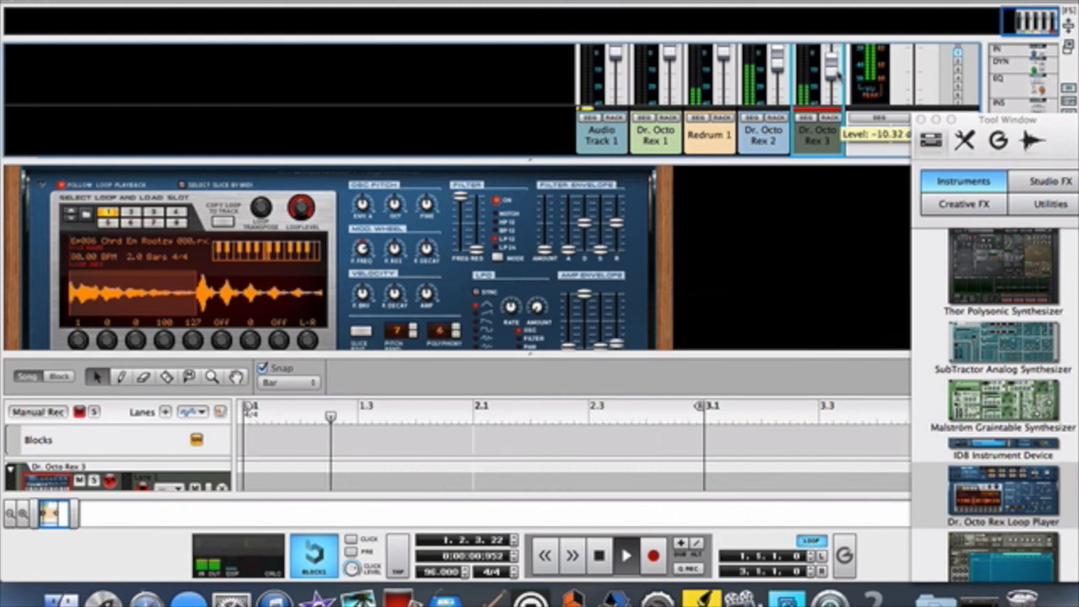
Turn off Enable Loop Playback on Dr. Octo Rex 3, stop playback and return to the start.
left_click_drag(691, 353, 692, 210)
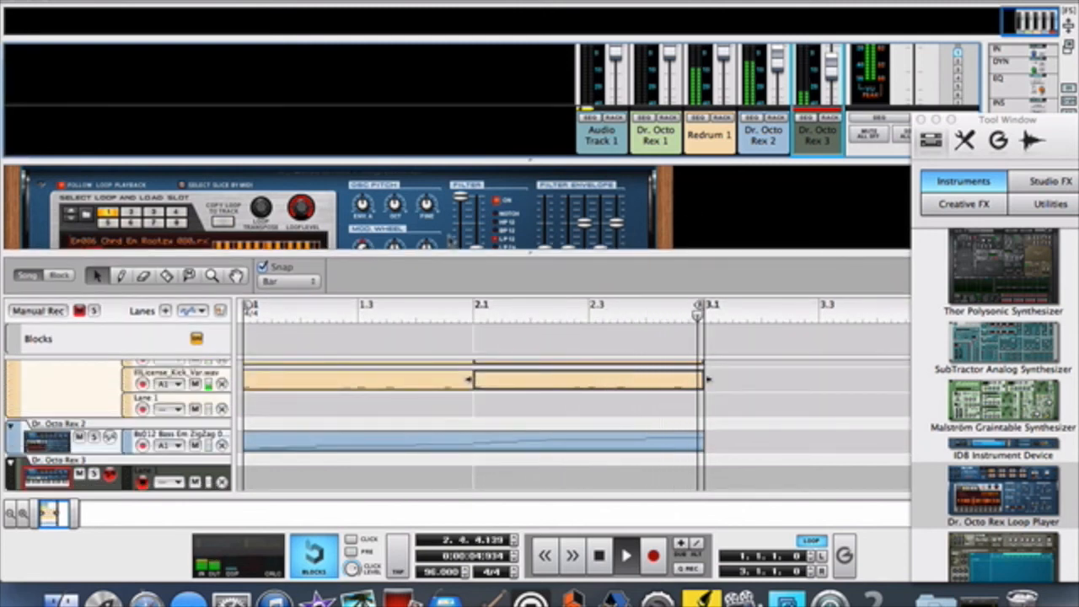
scroll(452, 241, "up", 2)
scroll(489, 234, "up", 3)
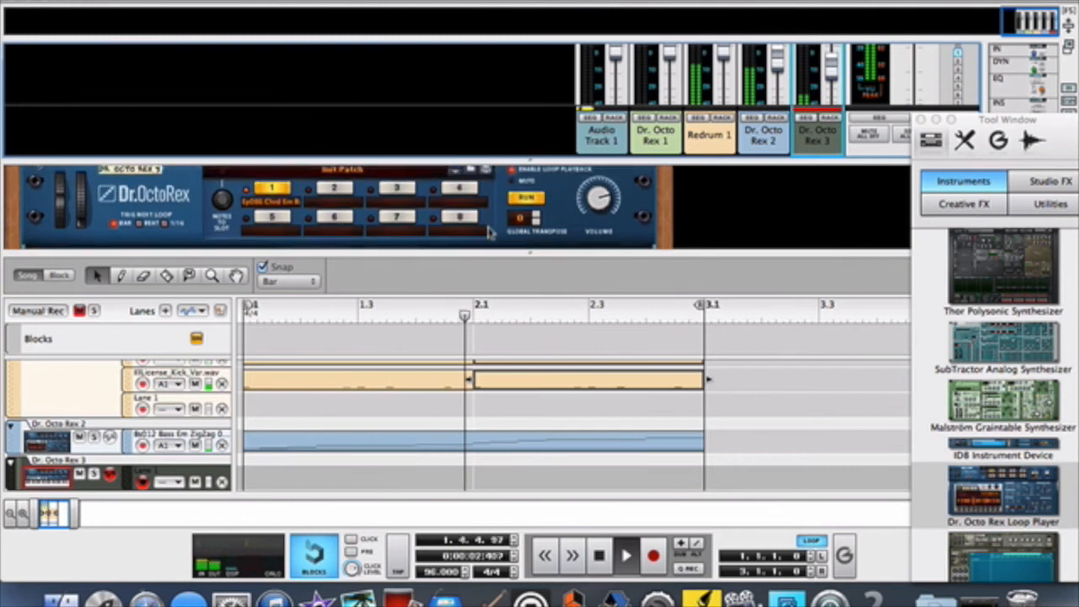
left_click(512, 173)
double_click(602, 553)
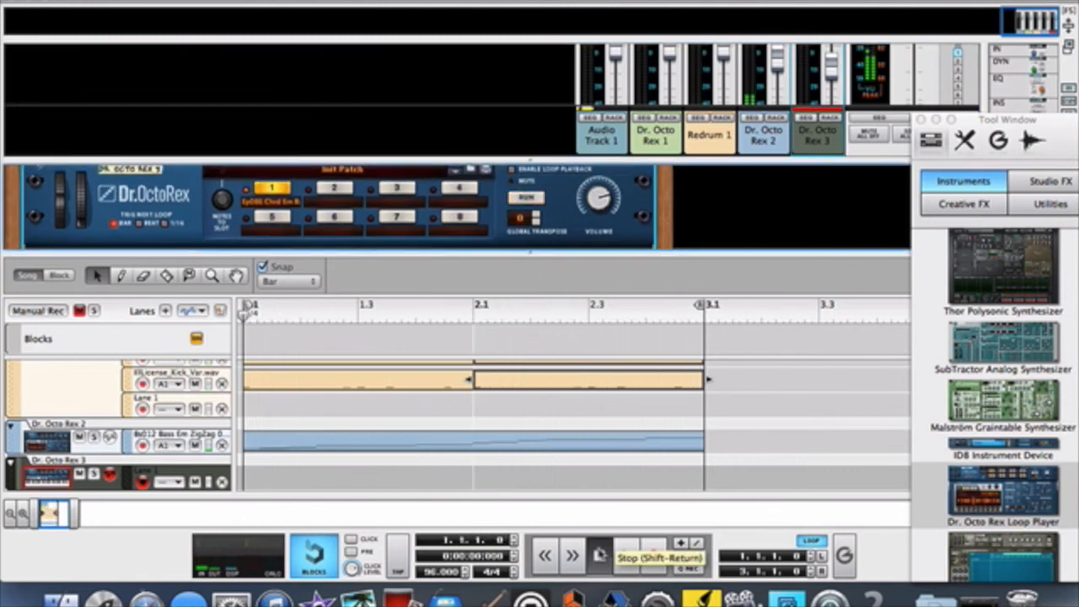
Copy the Rootzy chord loop from Dr. Octo Rex 3 to its sequencer track across the two-bar loop range.
left_click_drag(521, 255, 532, 402)
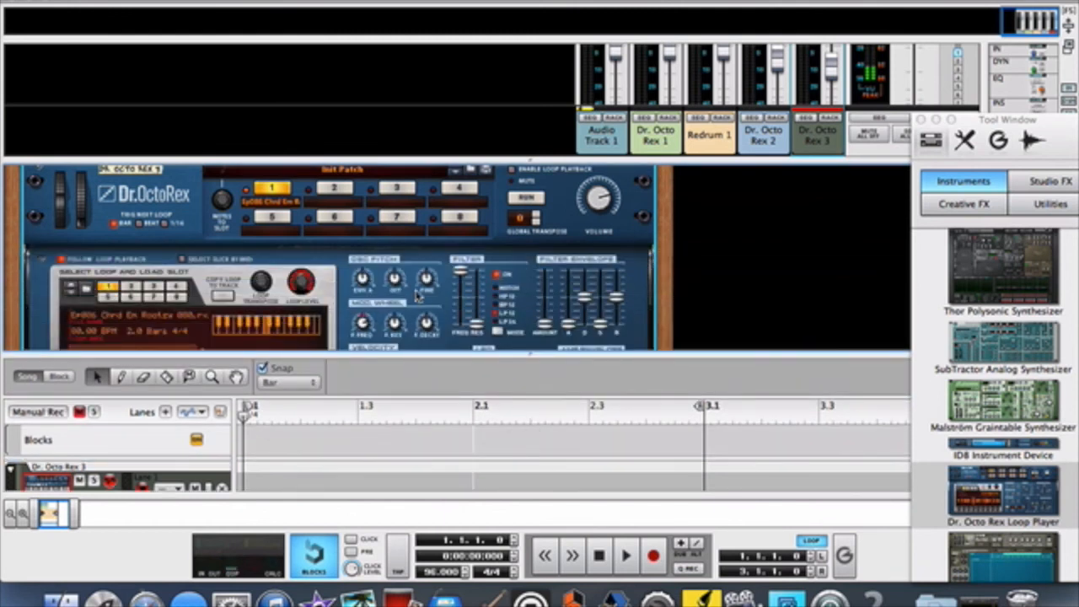
scroll(417, 296, "down", 5)
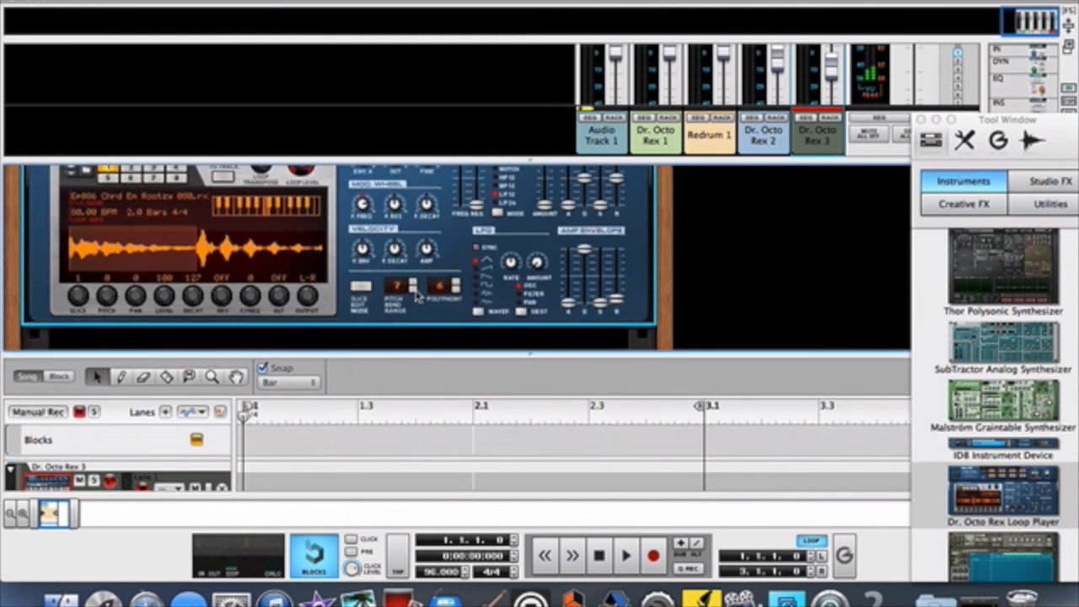
right_click(371, 316)
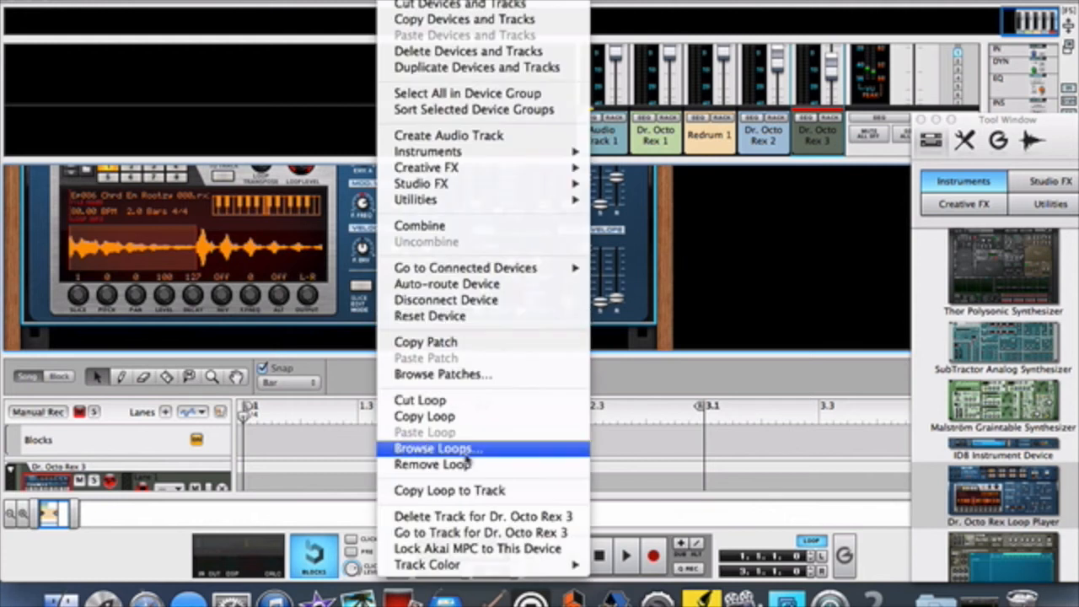
left_click(469, 489)
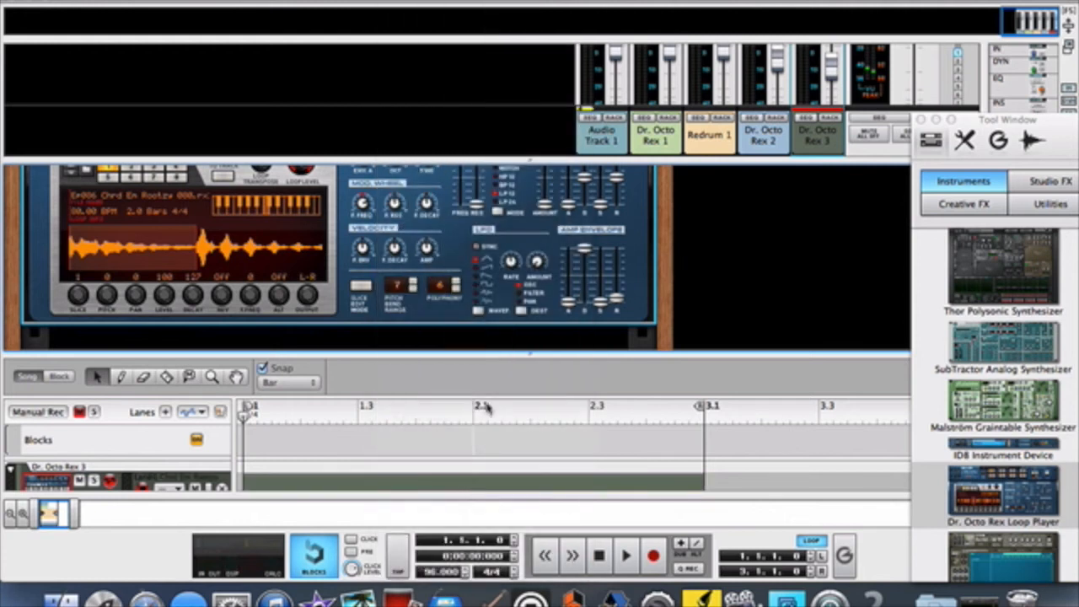
Enlarge the sequencer and assign groove A1 (User 1) to the chord loop's lane on the Dr. Octo Rex 3 track.
left_click_drag(519, 343, 528, 172)
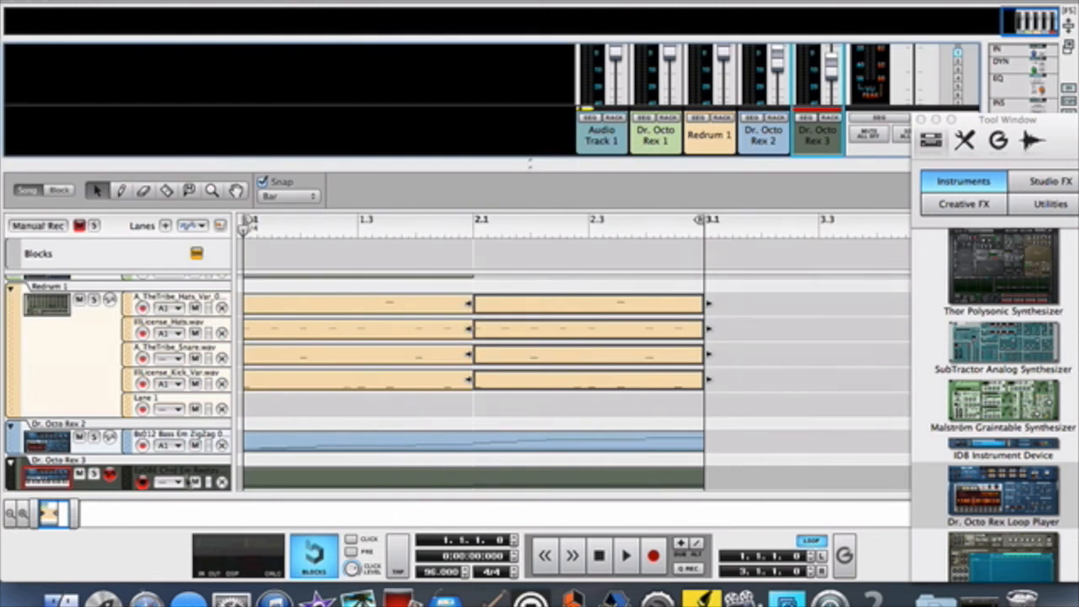
left_click(179, 483)
mouse_move(253, 555)
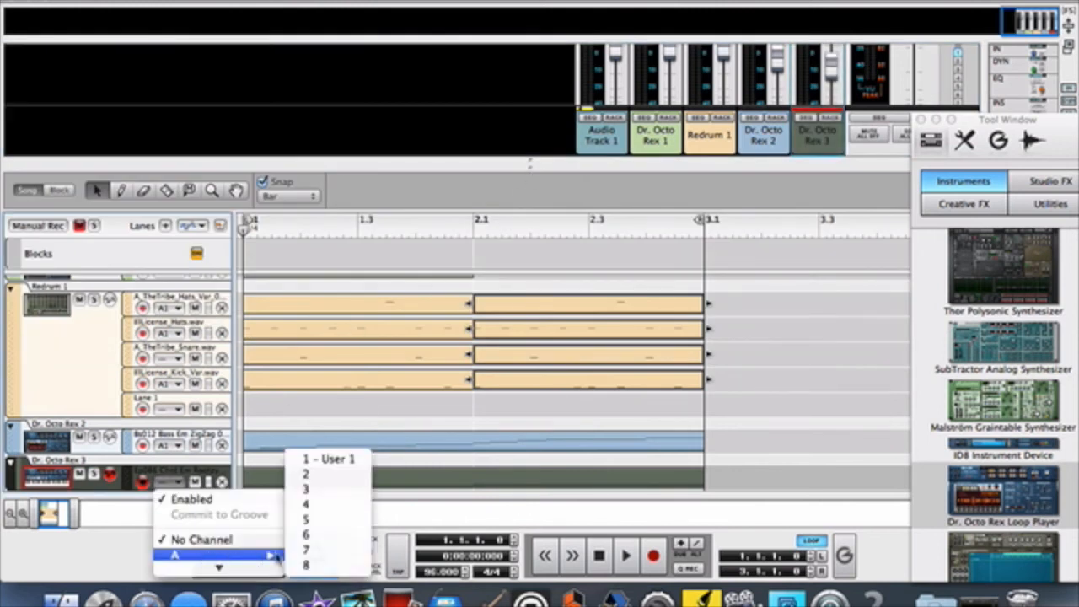
left_click(335, 460)
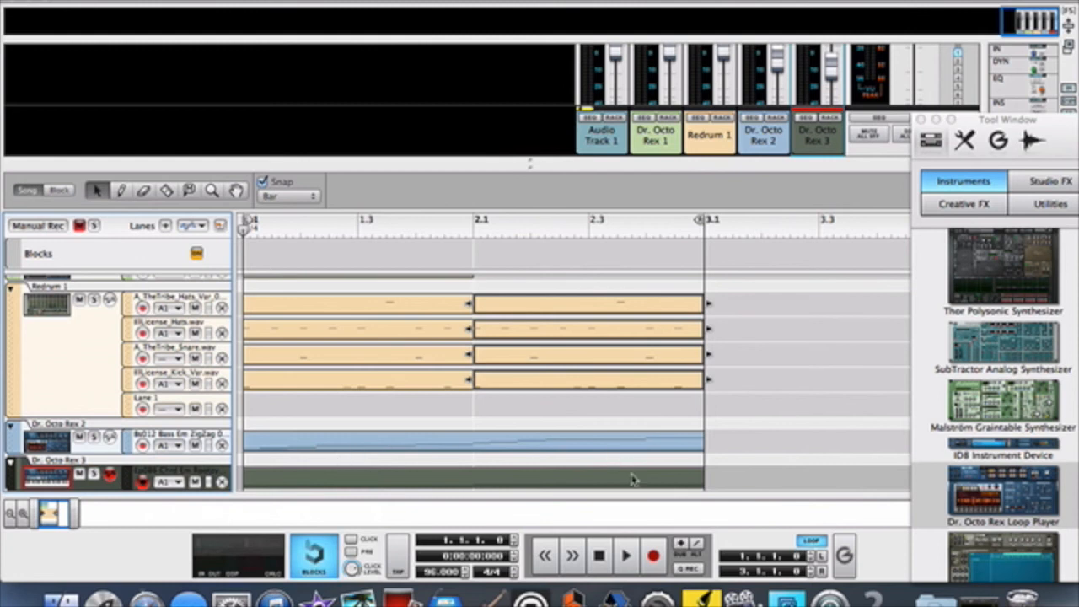
Start loop playback and add an Audiomatic Retro Transformer effect to Dr. Octo Rex 3 in the rack.
left_click(625, 555)
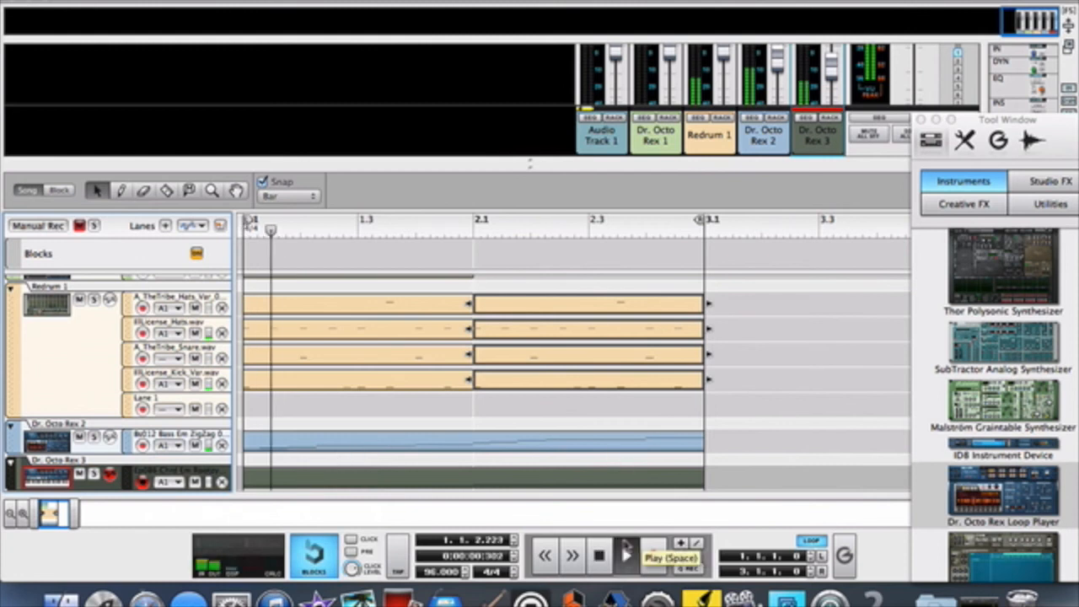
left_click_drag(565, 162, 546, 137)
scroll(438, 261, "down", 1)
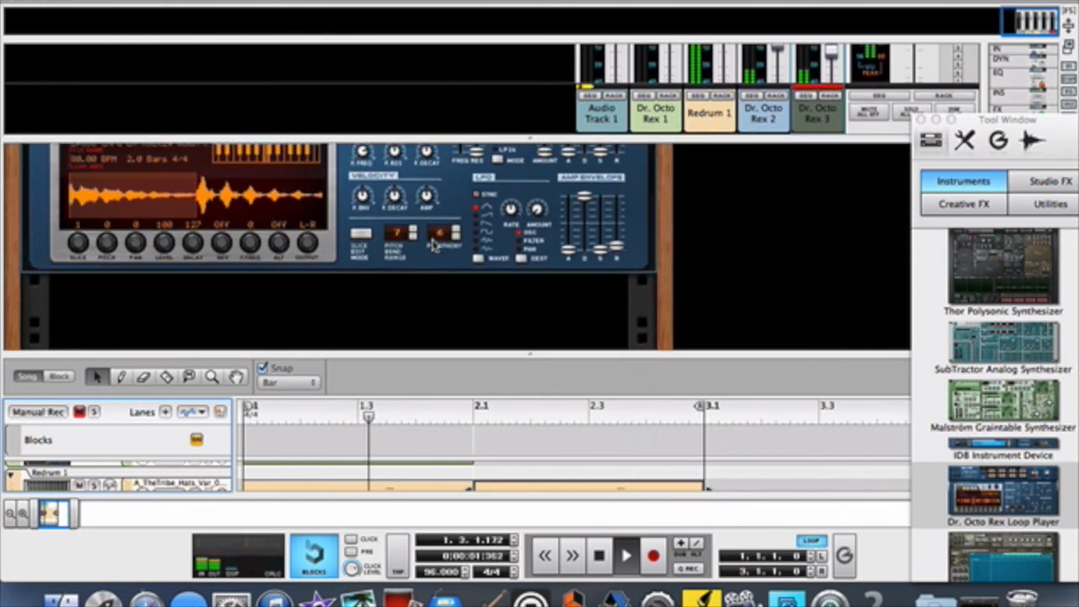
right_click(438, 261)
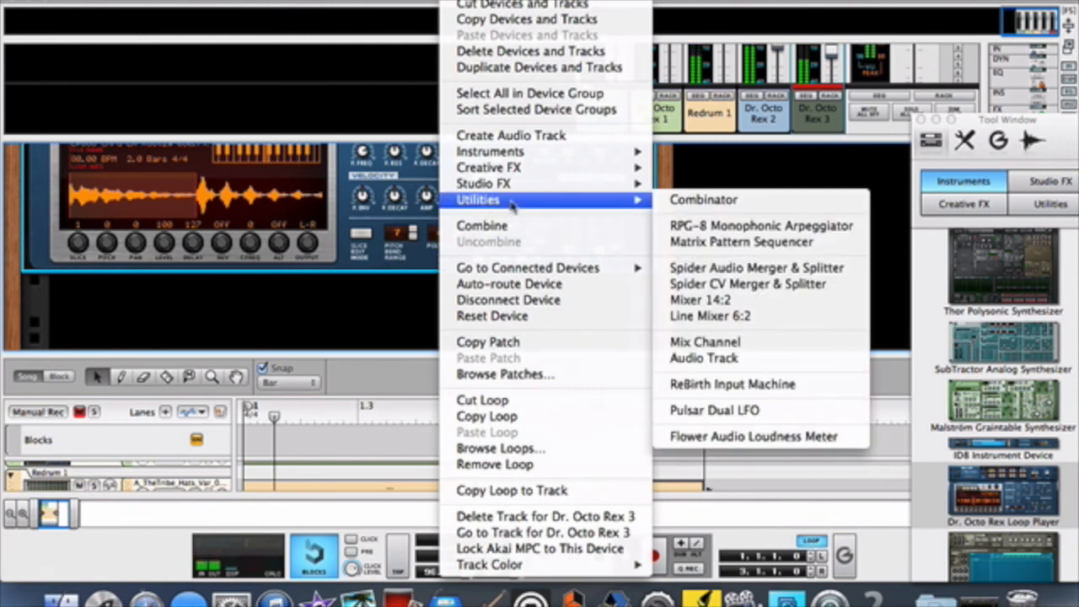
mouse_move(513, 168)
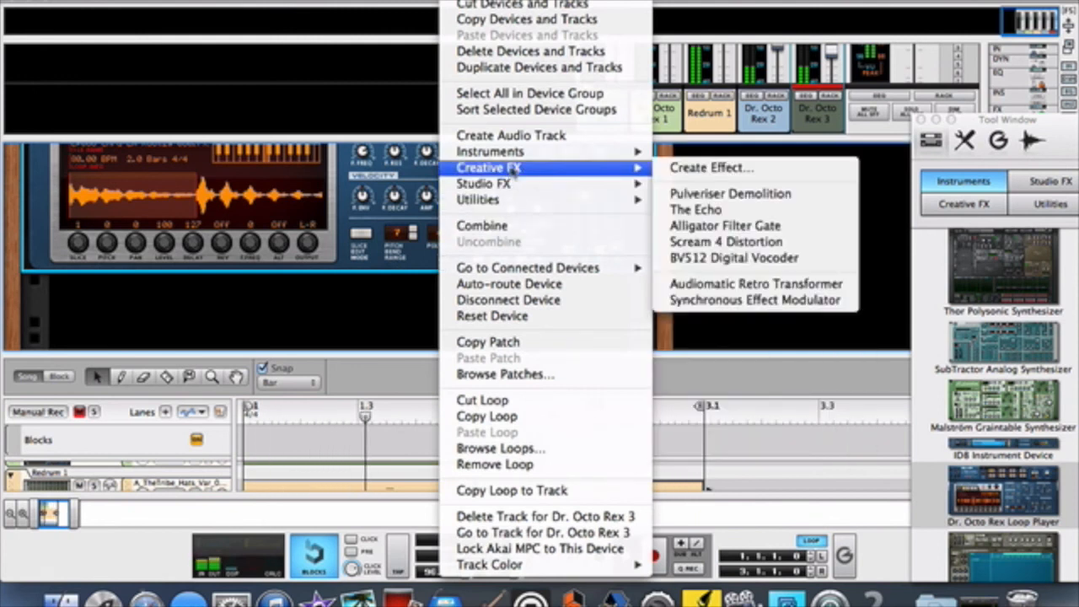
left_click(735, 287)
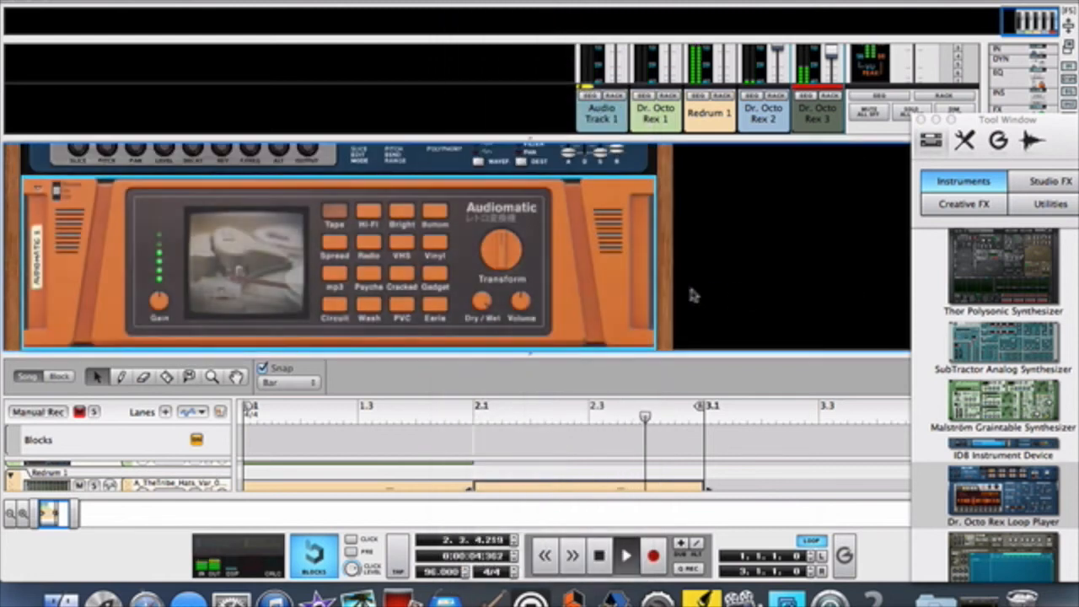
Audition the Audiomatic's Hi-Fi, Bright, mp3, Spread and Radio presets on the chord loop, and return to Tape.
left_click(369, 214)
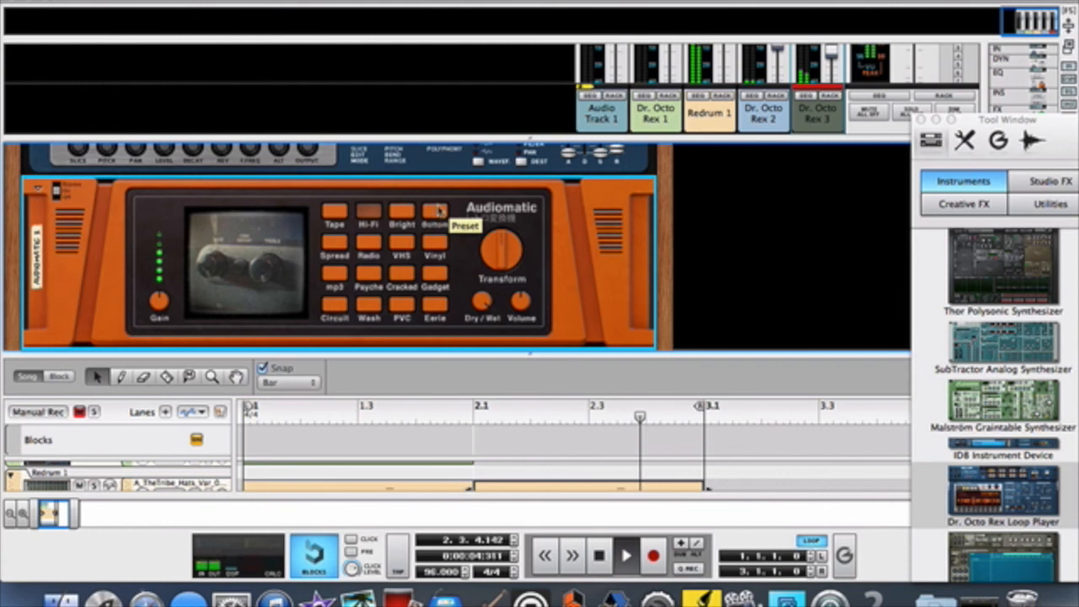
left_click(404, 216)
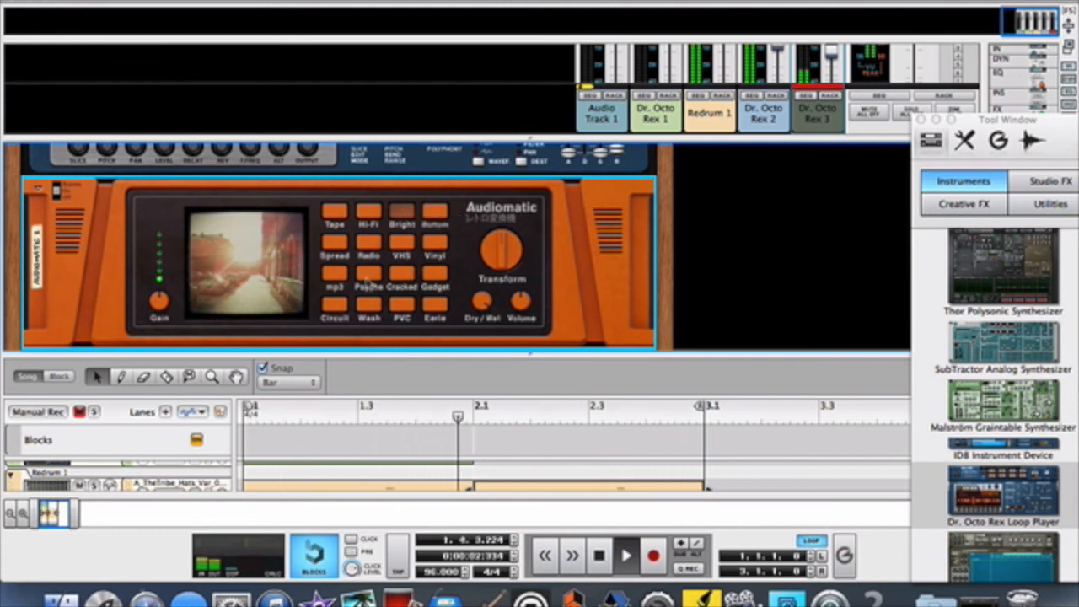
left_click(337, 277)
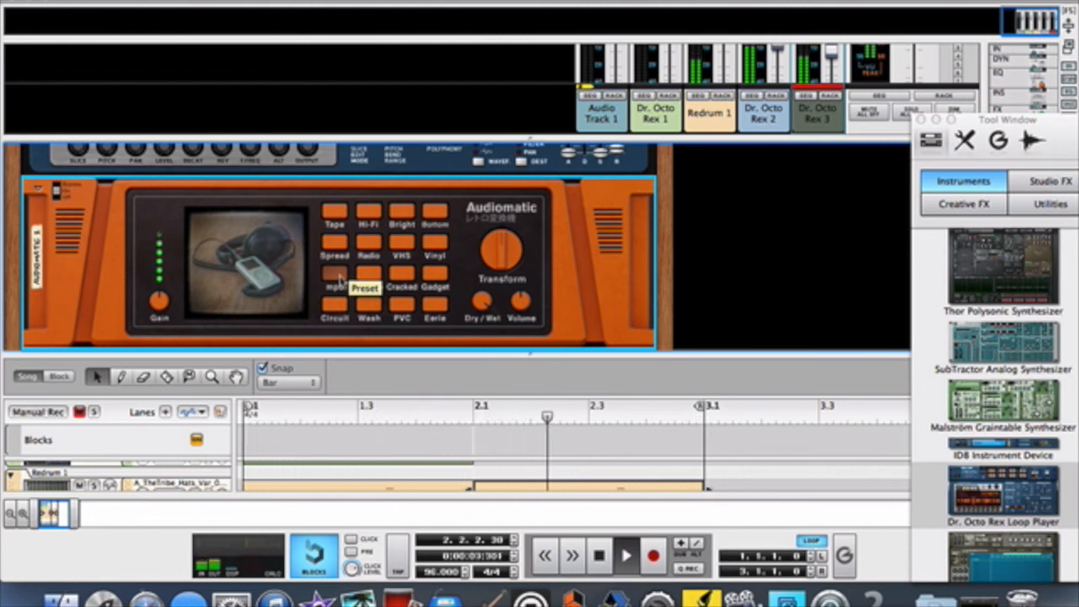
left_click(334, 245)
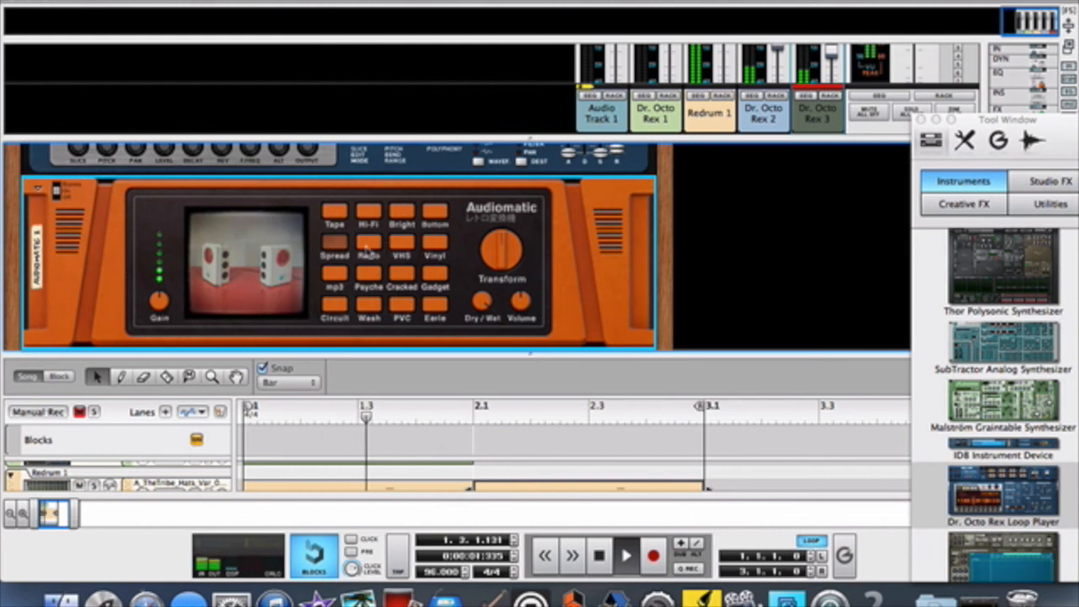
left_click(368, 244)
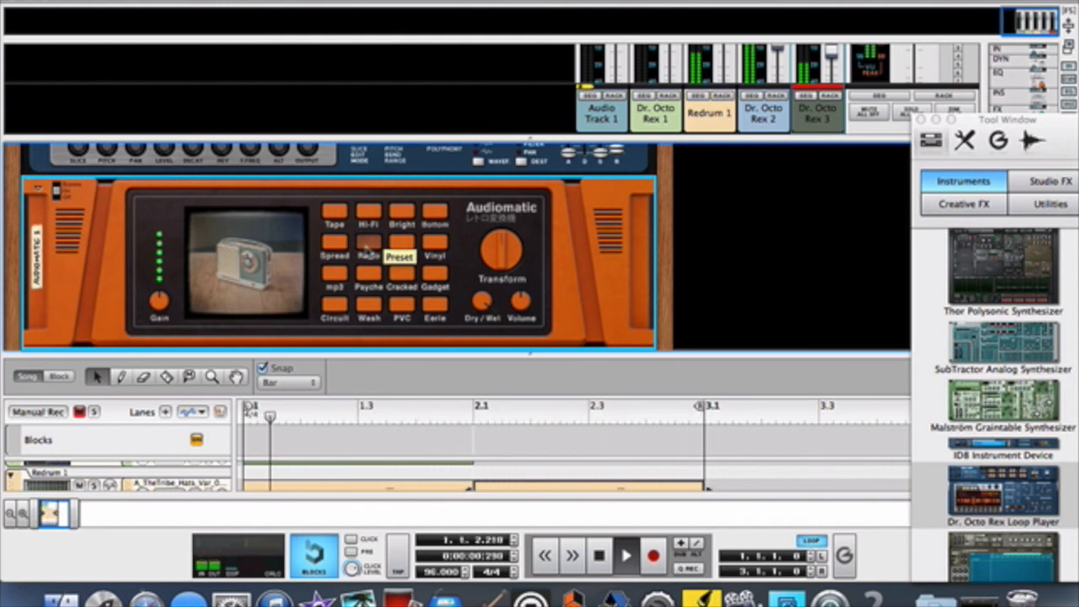
left_click(335, 216)
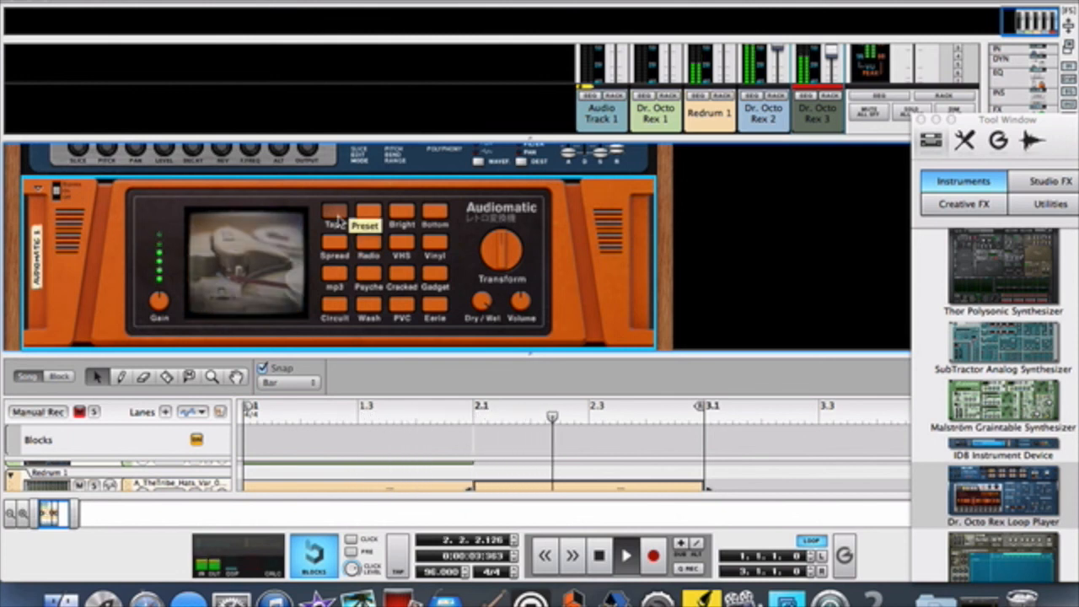
scroll(405, 236, "up", 5)
scroll(431, 240, "up", 4)
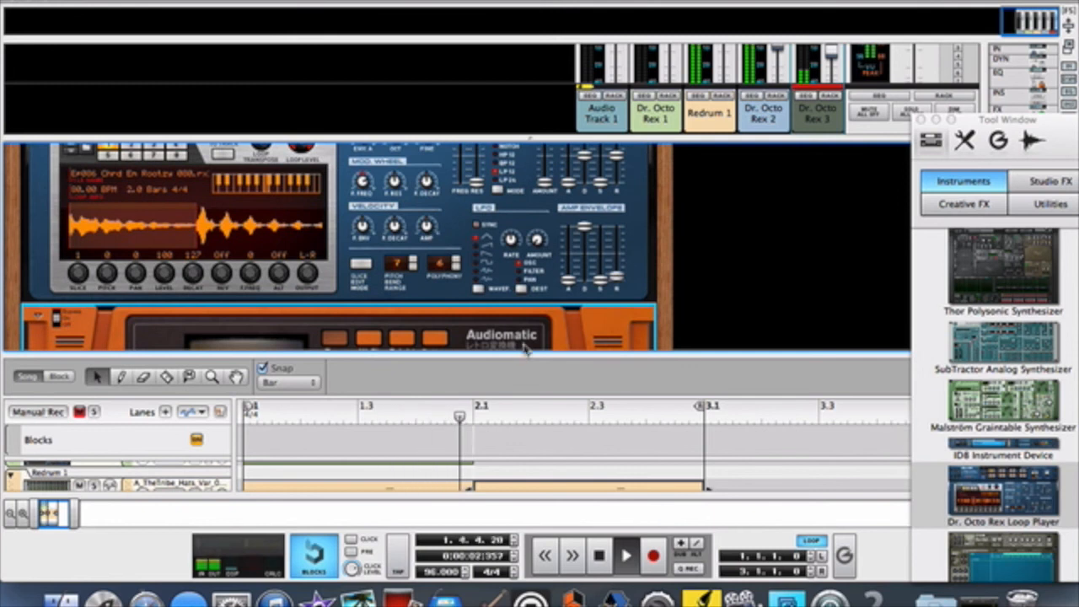
Enlarge the sequencer, stop playback, and copy the one-bar Dr. Octo Rex 1 clip to bar 2.
left_click_drag(529, 334, 517, 127)
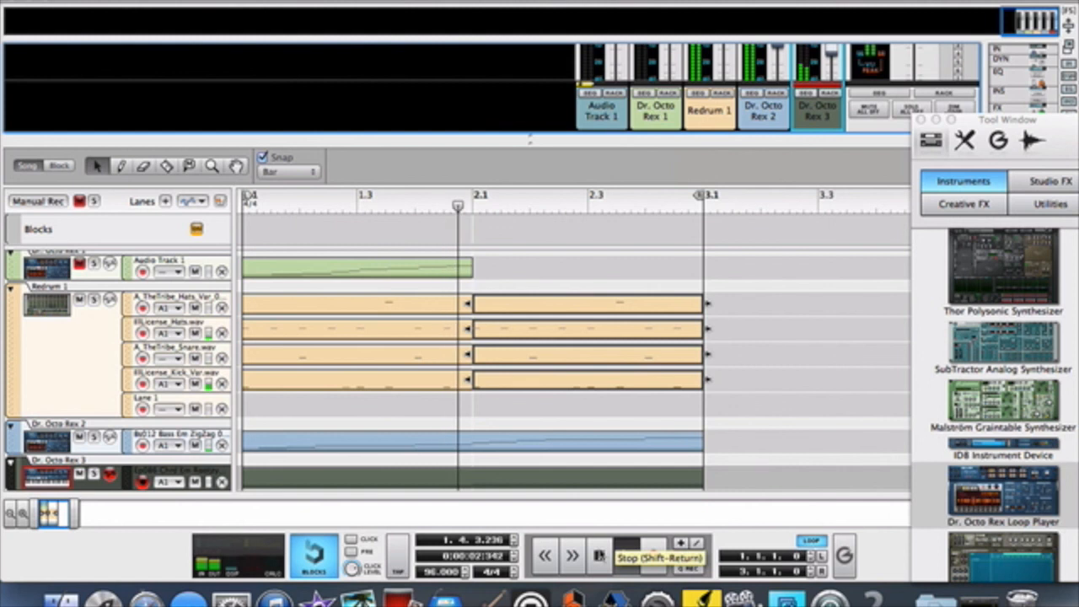
double_click(598, 555)
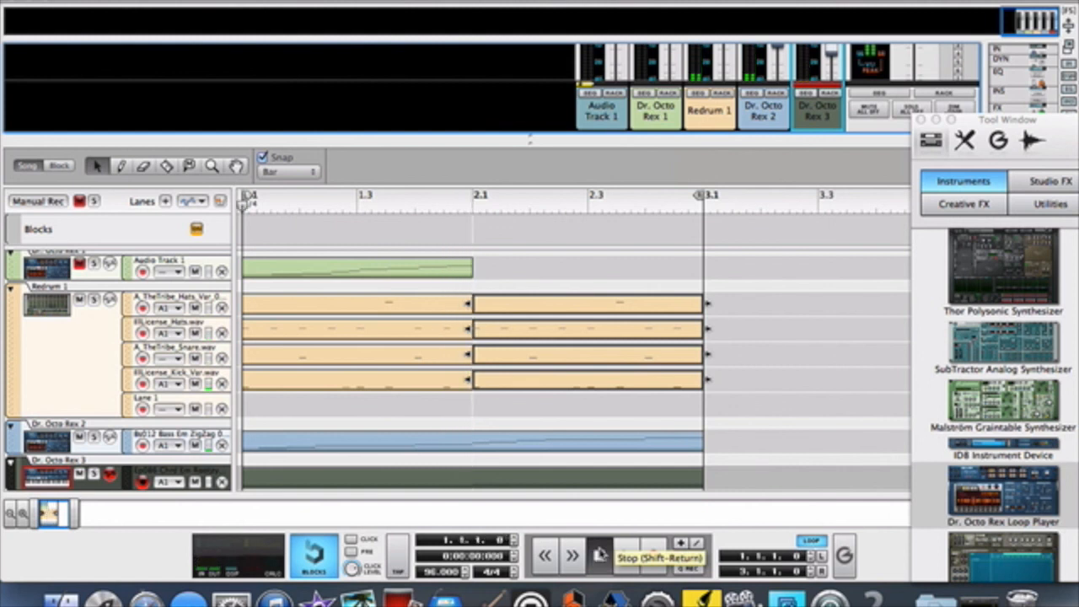
left_click(454, 270)
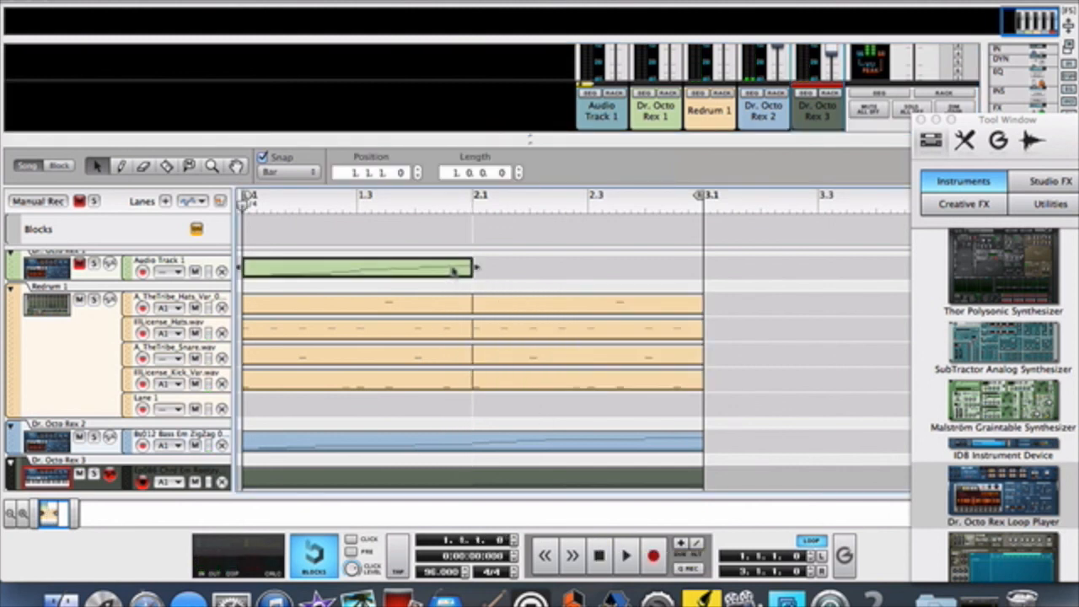
left_click_drag(557, 270, 580, 268)
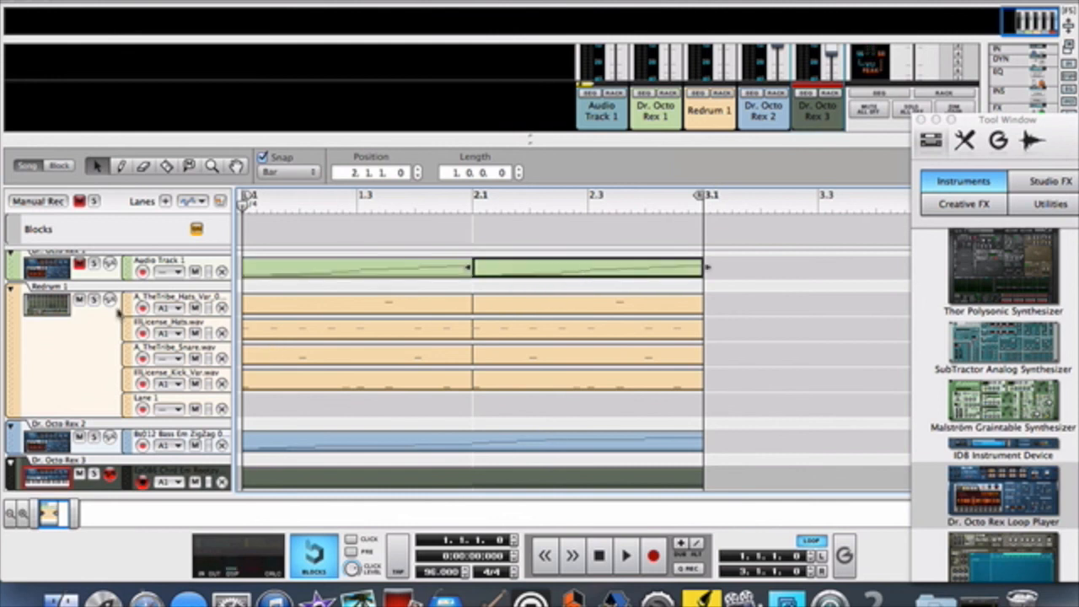
Mute Redrum 1, unmute Dr. Octo Rex 1, and audition the sampled break with the bass and chord loops.
left_click(82, 301)
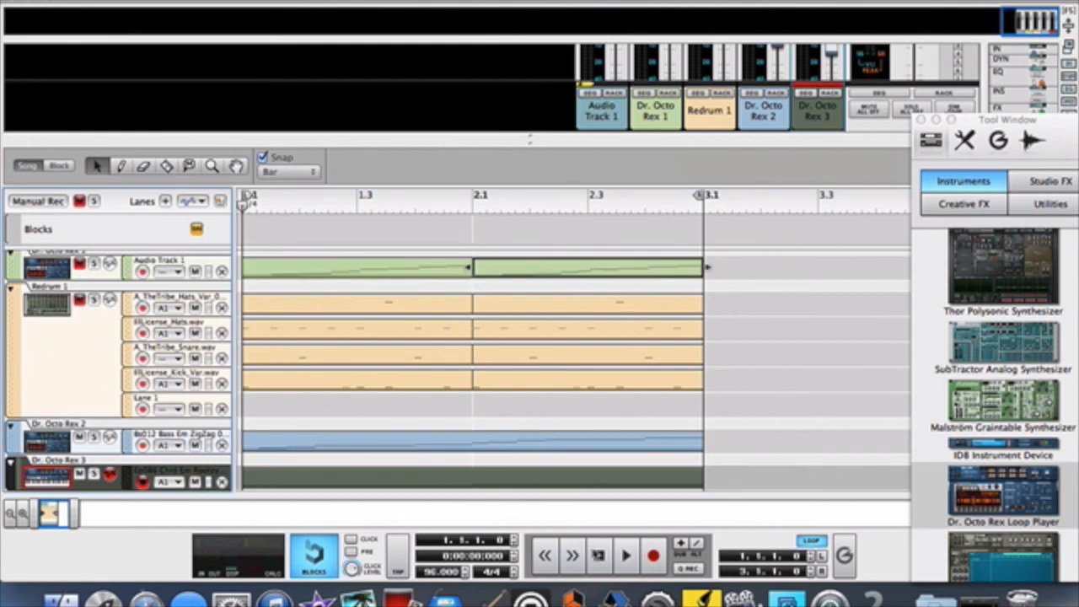
left_click(623, 560)
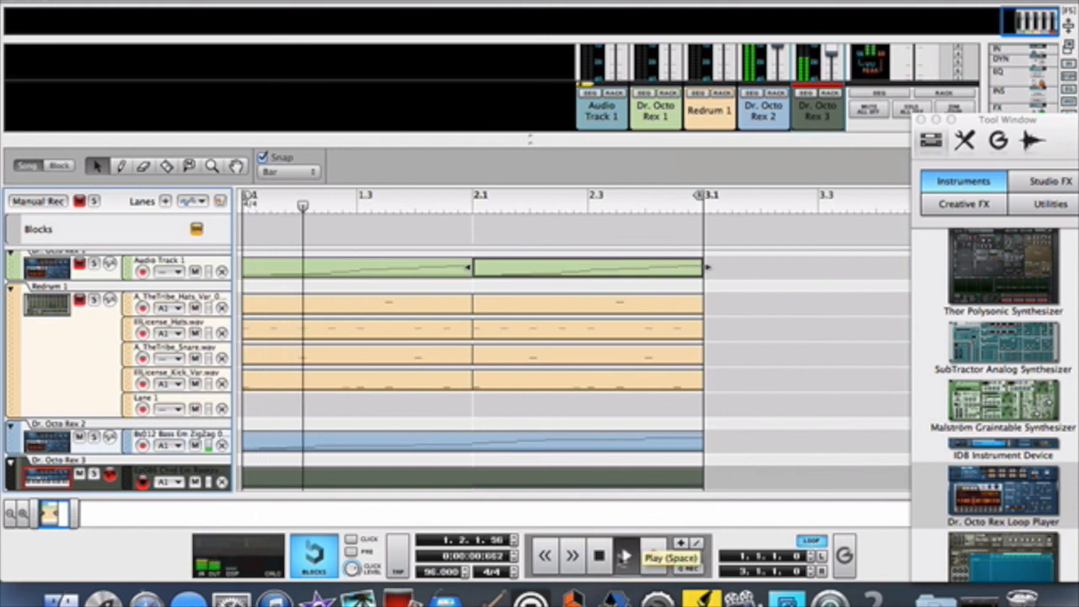
double_click(596, 556)
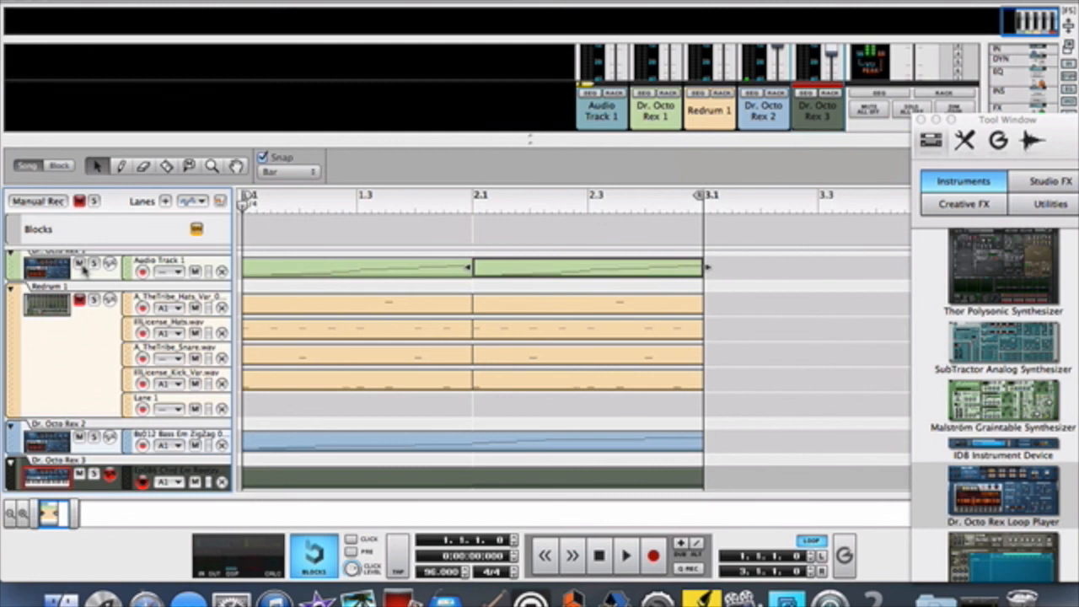
left_click(600, 566)
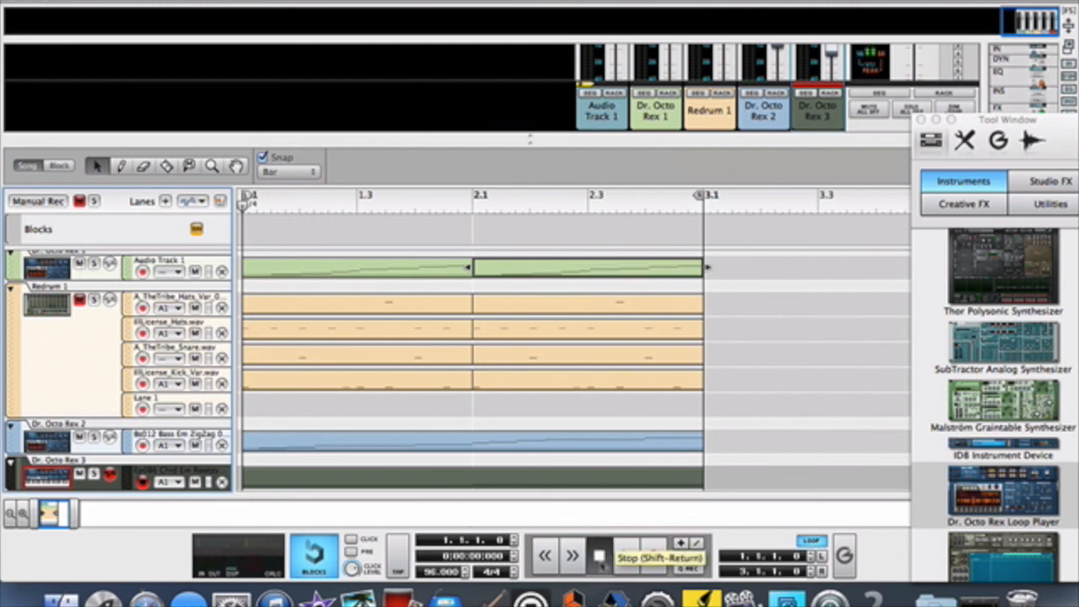
left_click(624, 556)
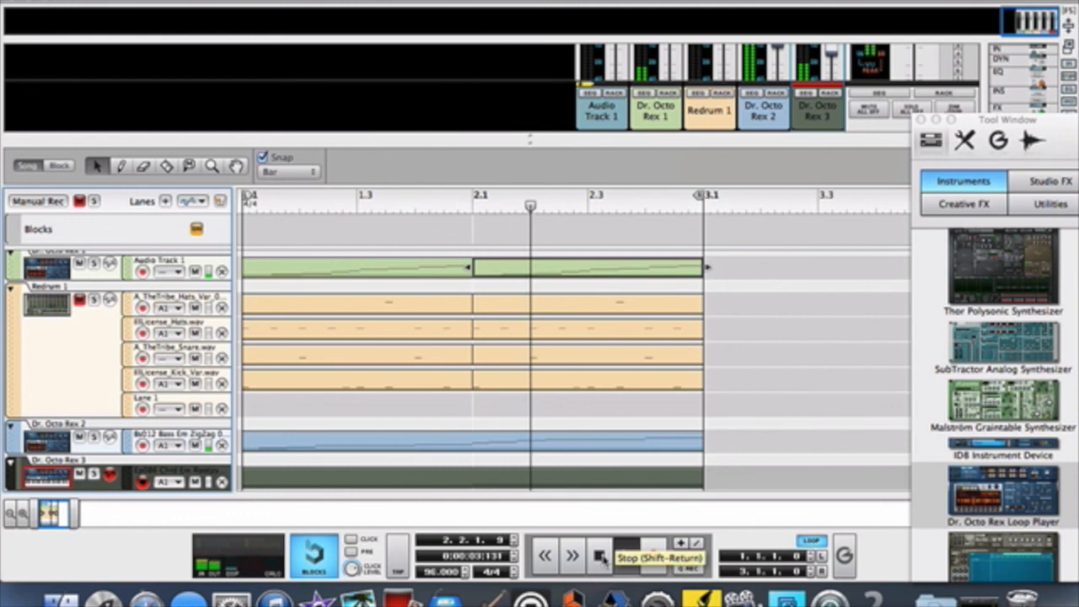
left_click(600, 553)
left_click(600, 554)
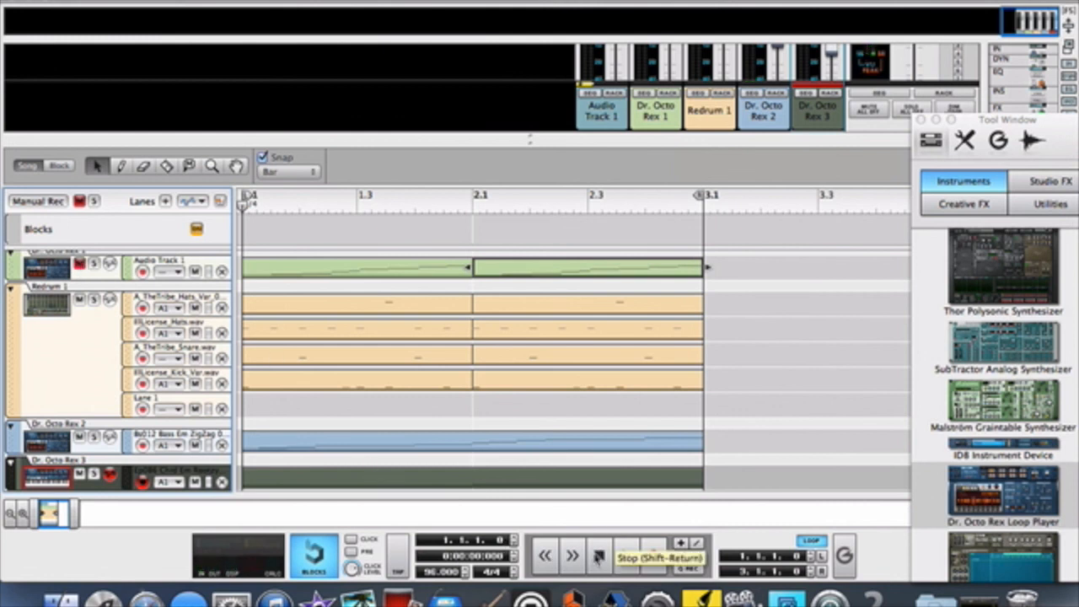
Mute Dr. Octo Rex 1, unmute Redrum 1, and audition the grooved drums with the bass and chord loops.
left_click(624, 556)
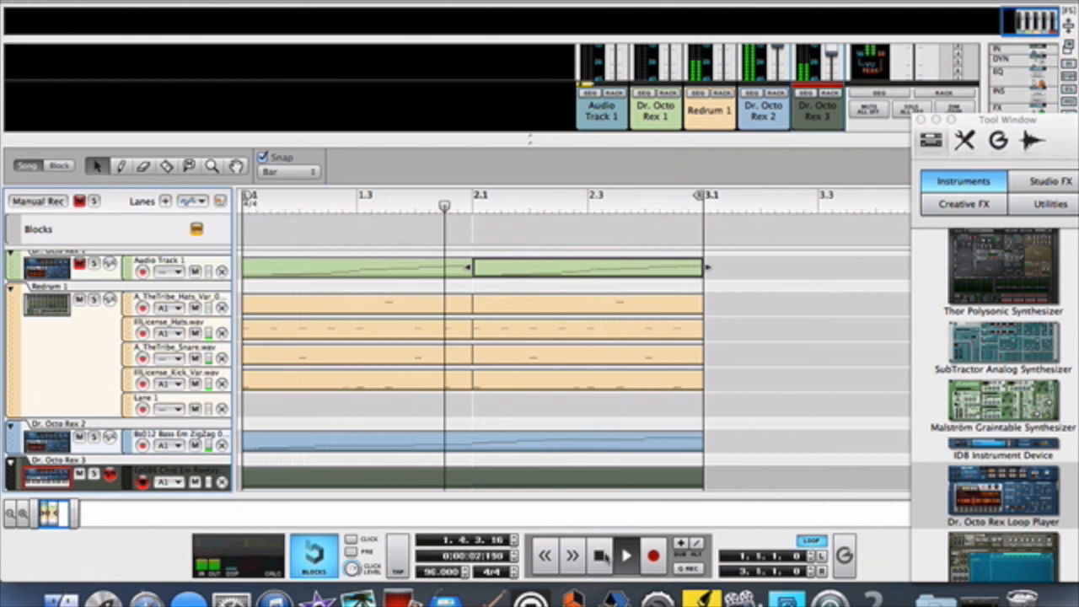
left_click(599, 554)
left_click(598, 554)
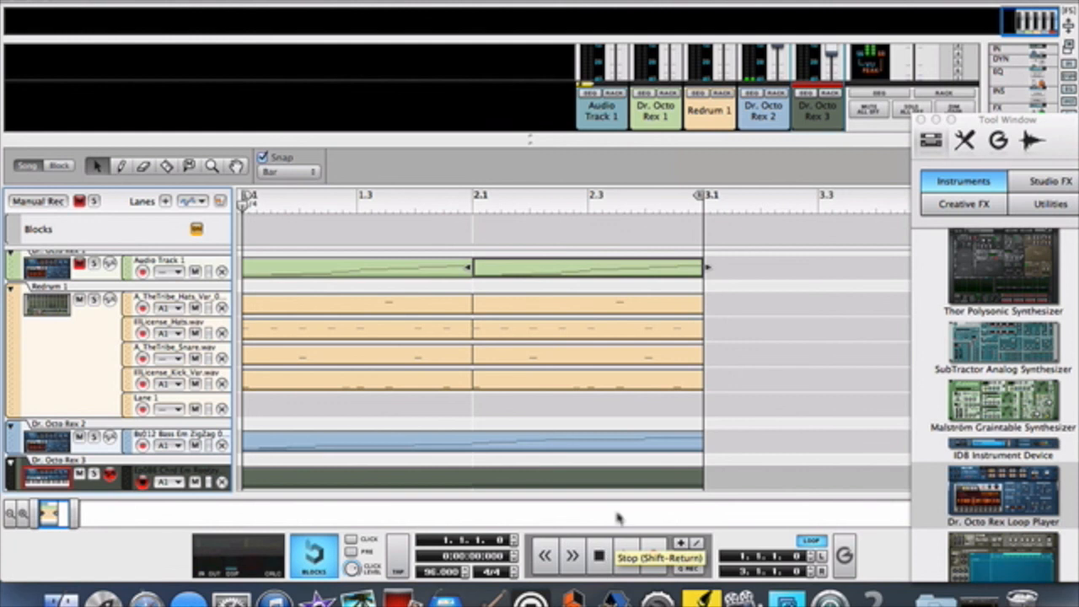
Copy all the Redrum 1, Dr. Octo Rex 2 and Dr. Octo Rex 3 clips so the duplicates start at bar 3.
scroll(767, 292, "up", 1)
left_click(745, 316)
left_click_drag(580, 335, 267, 523)
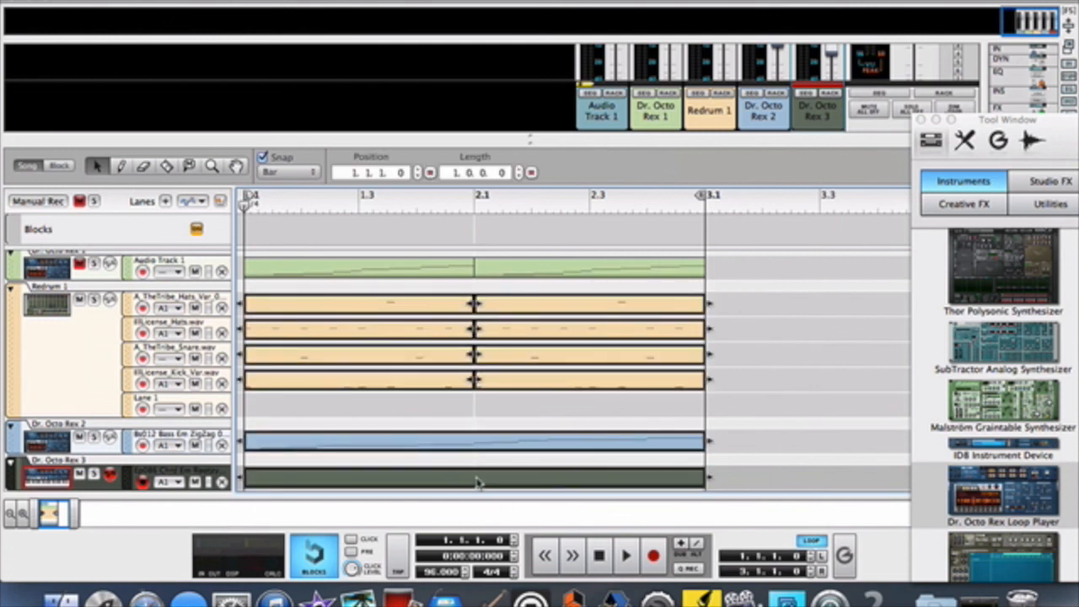
left_click_drag(477, 480, 805, 473)
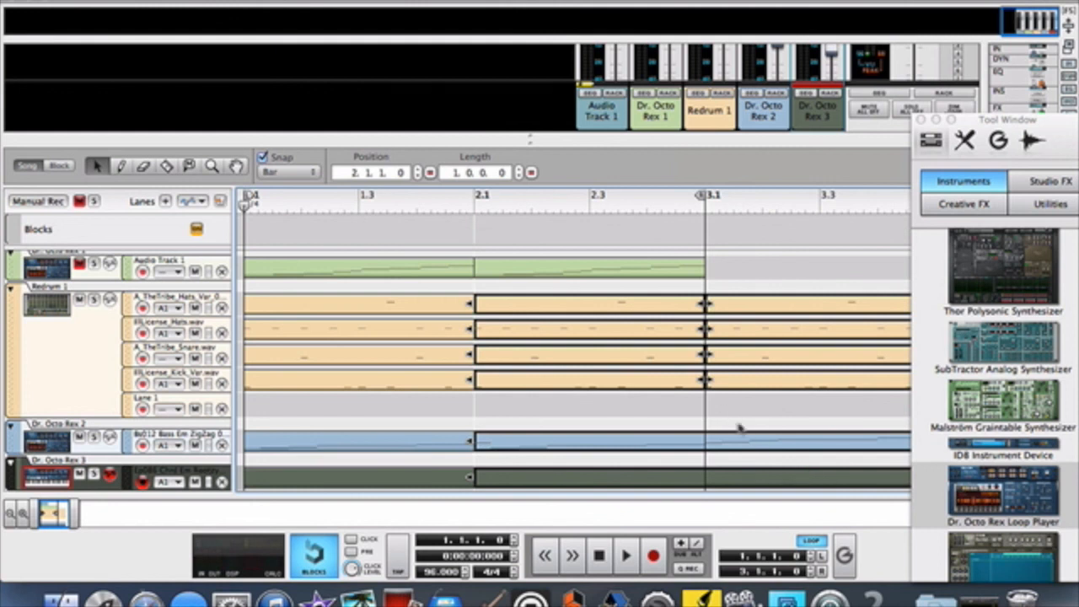
scroll(768, 464, "right", 5)
left_click(650, 490)
left_click_drag(739, 488, 817, 484)
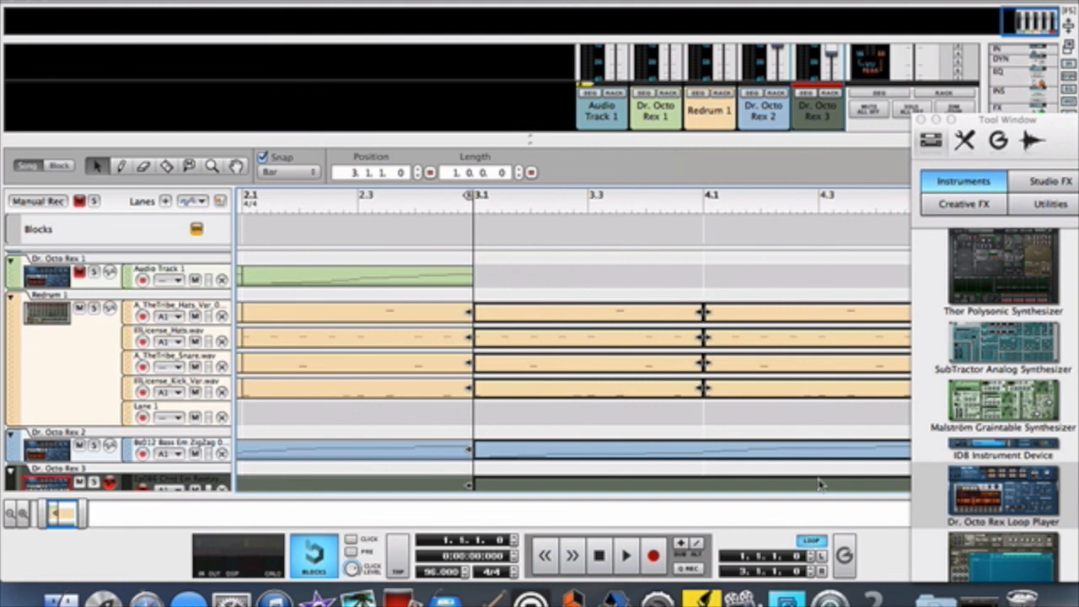
Set Snap to 1/4, split the Redrum and Dr. Octo Rex 2 and 3 clips at beat 4 of bar 4, and erase Redrum's last beat.
scroll(542, 376, "right", 3)
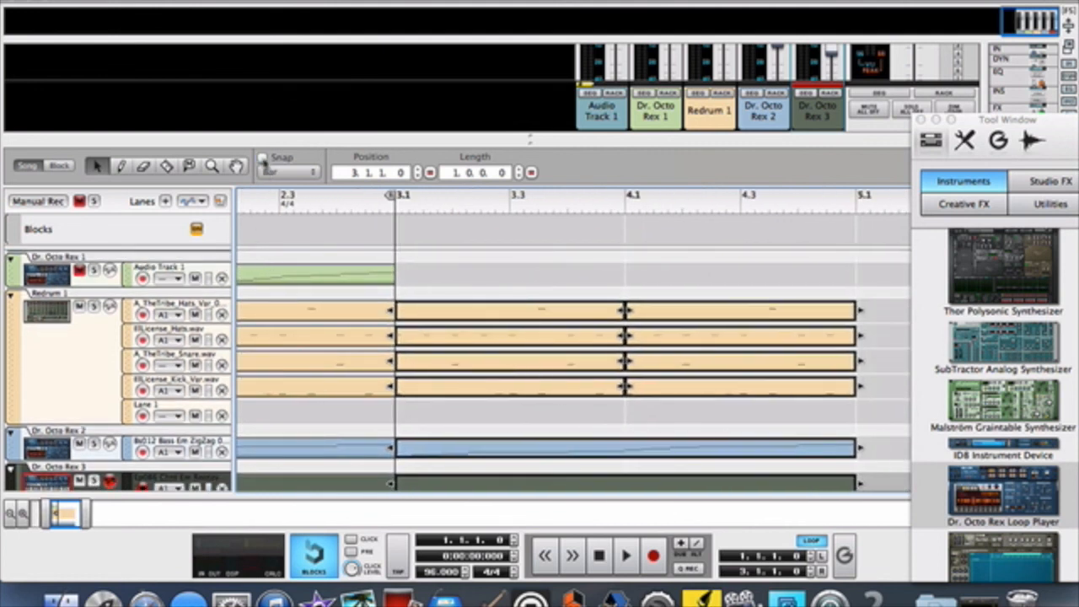
left_click(296, 172)
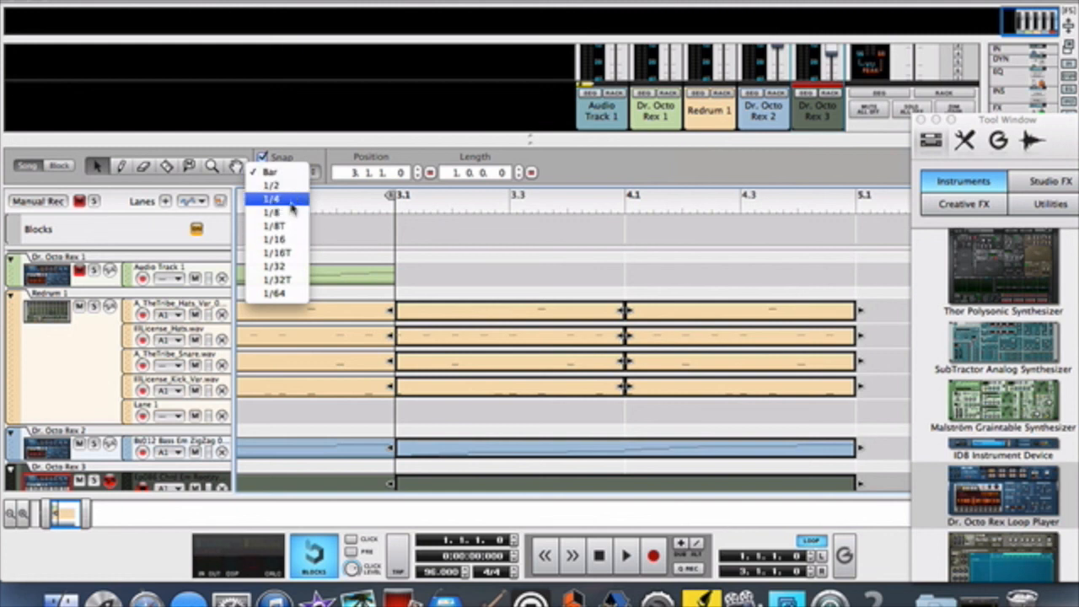
left_click(292, 202)
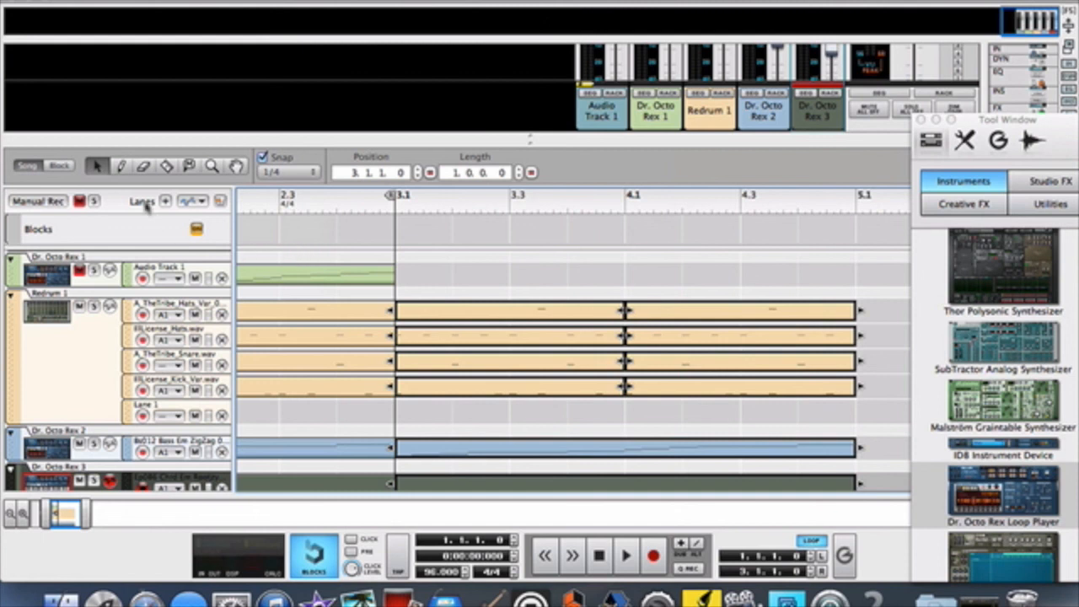
left_click(166, 167)
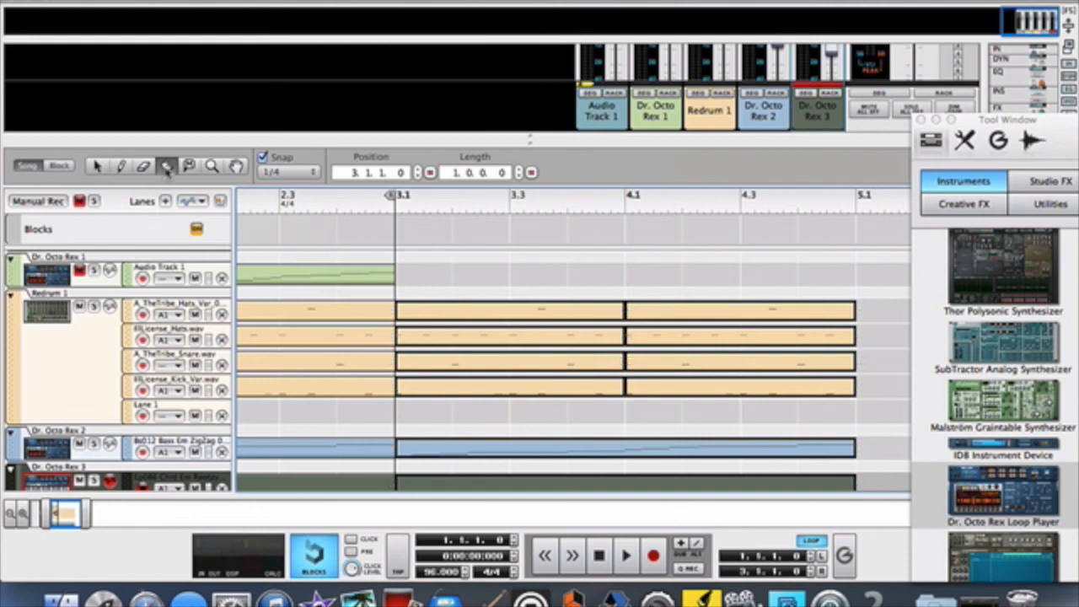
left_click(799, 311)
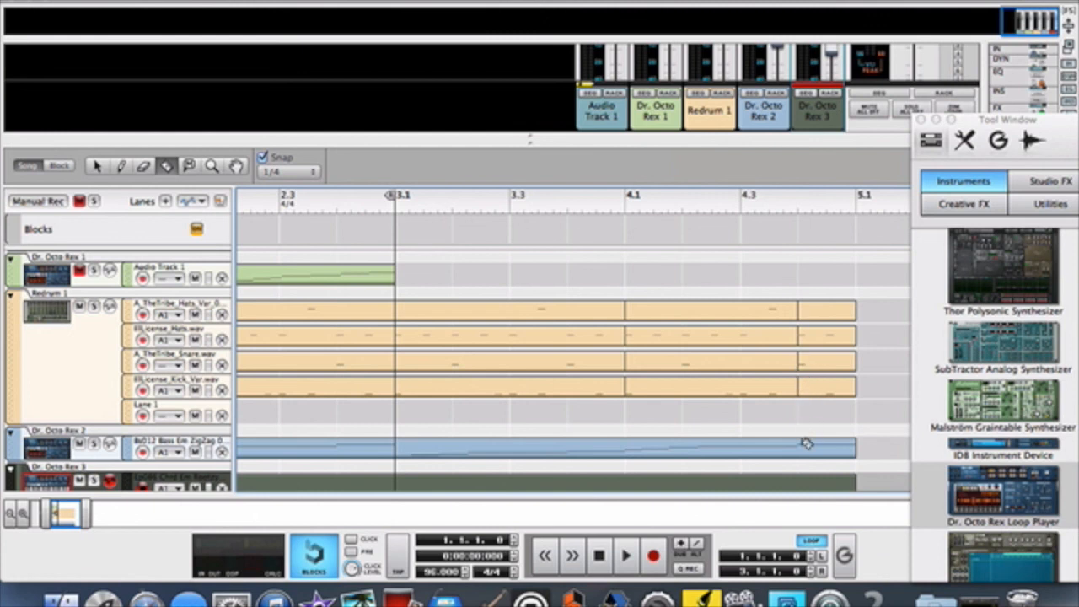
scroll(805, 482, "down", 1)
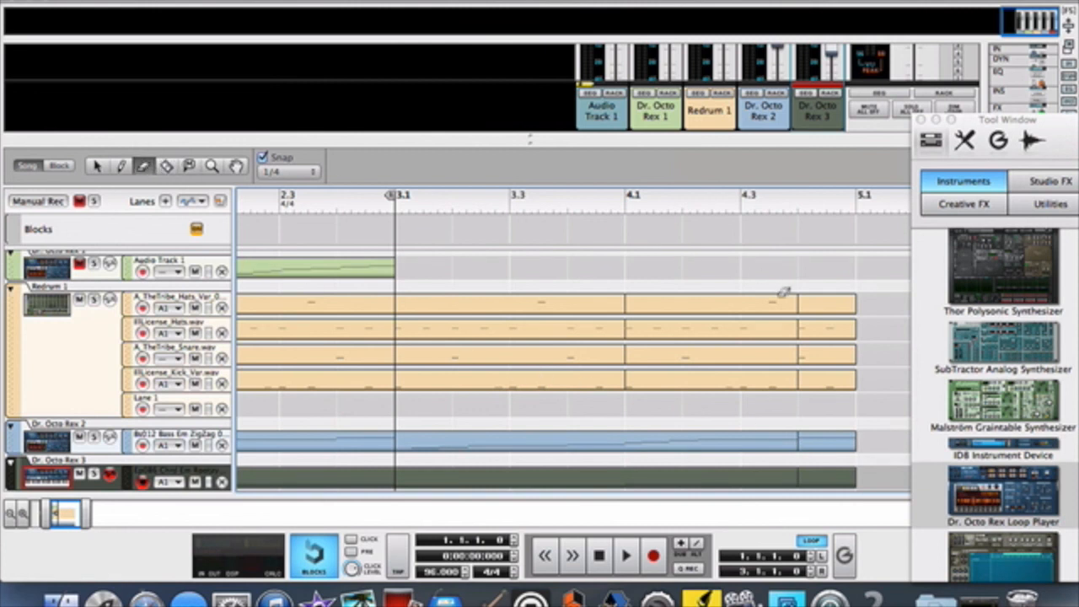
left_click(811, 305)
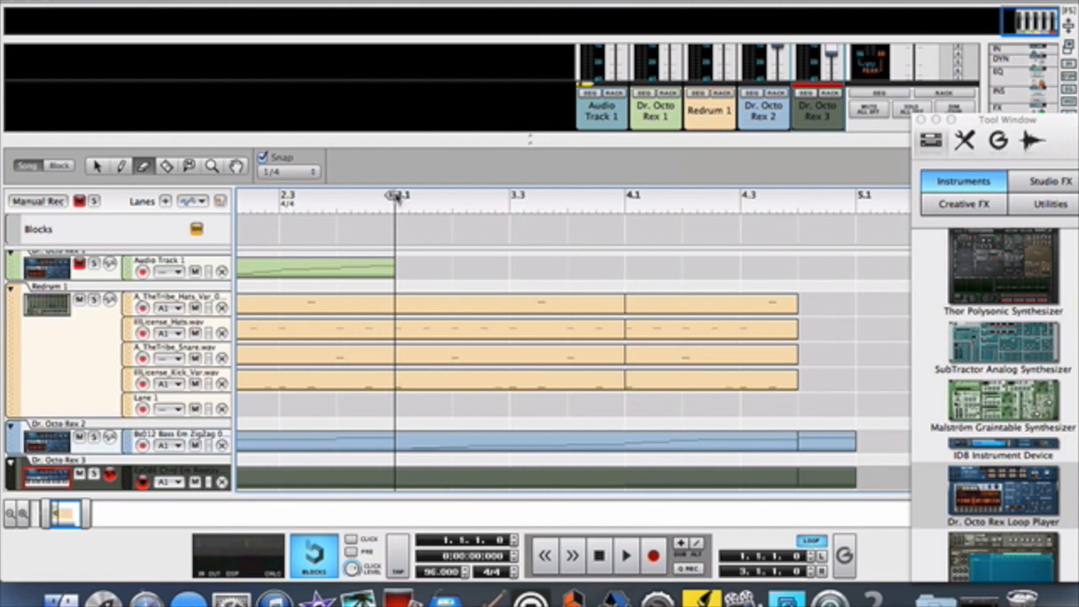
Extend the loop's end to bar 5 and play the four-bar arrangement from the start.
left_click_drag(390, 197, 851, 197)
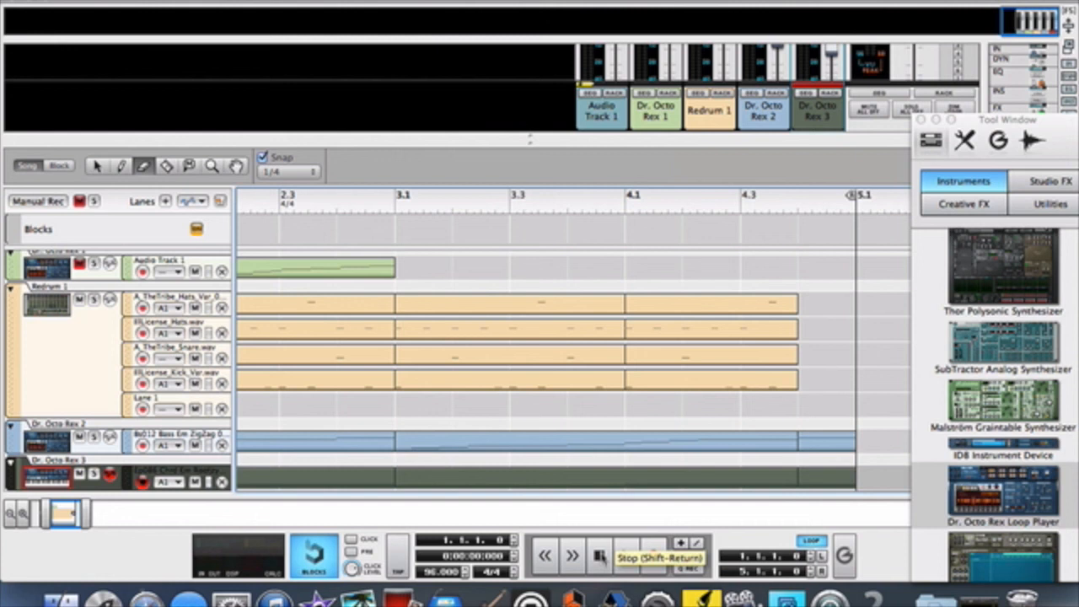
left_click(627, 556)
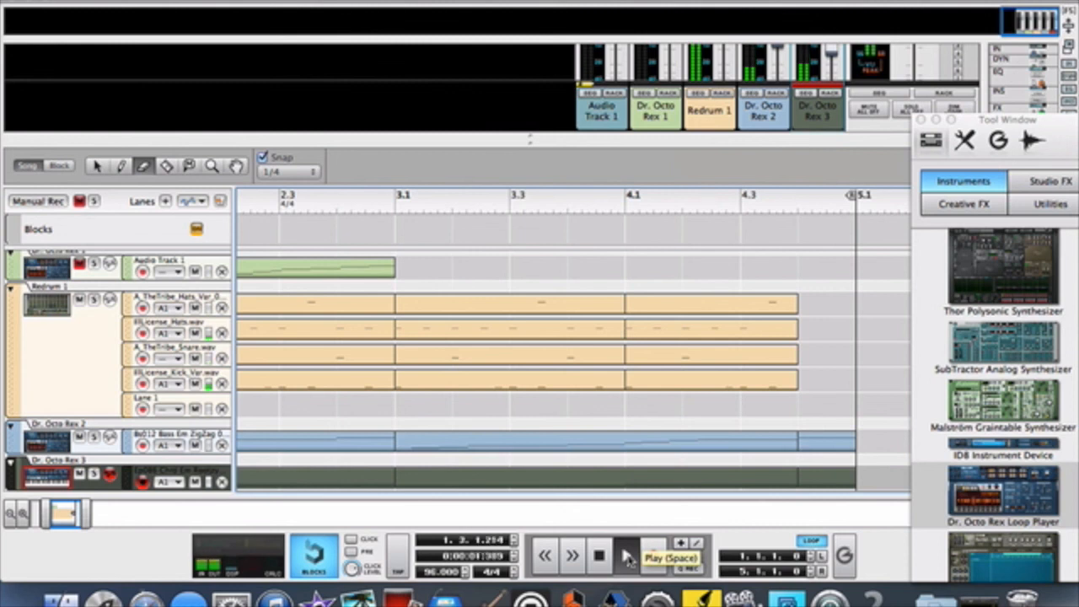
left_click(626, 556)
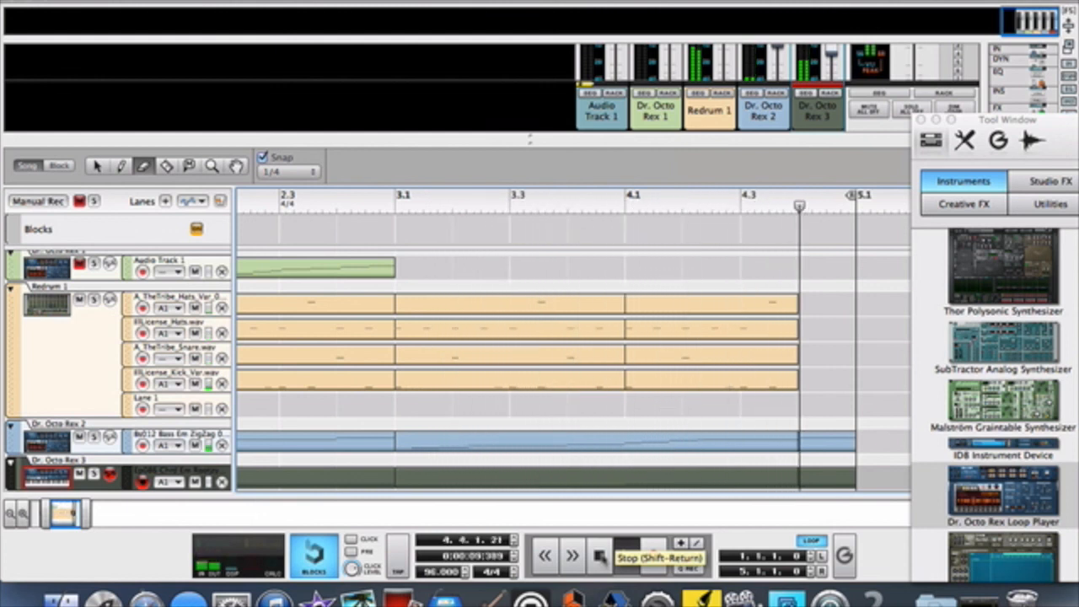
left_click(600, 557)
left_click(600, 557)
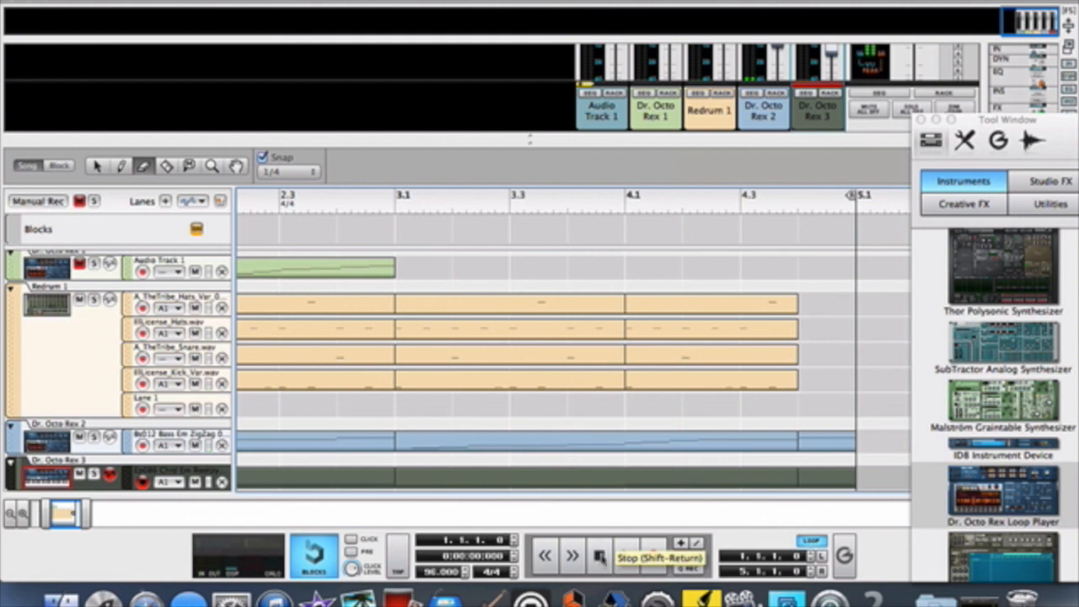